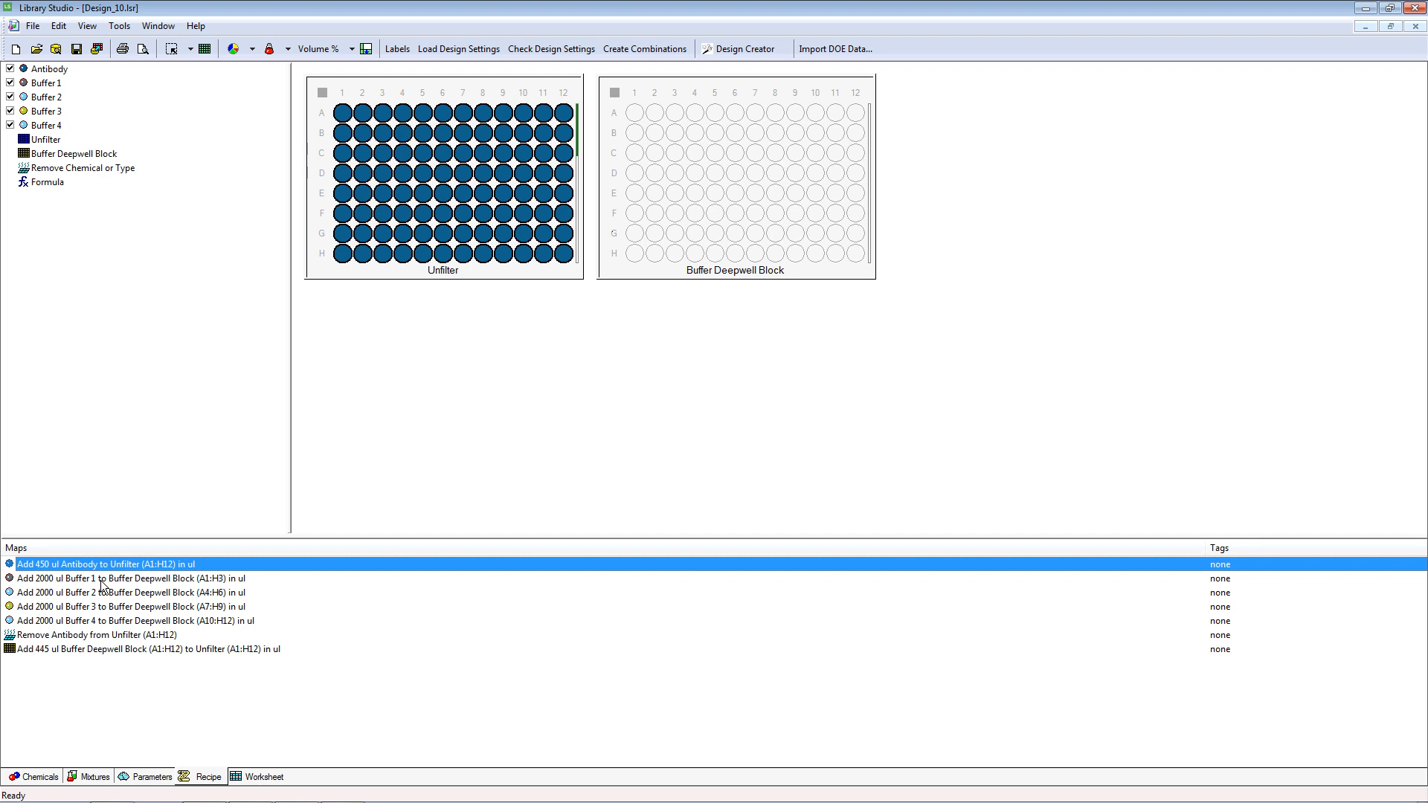
Review the recipe maps one by one, from the Buffer 1 addition through the 445 ul transfer from Buffer Deepwell Block to Unfilter.
click(113, 583)
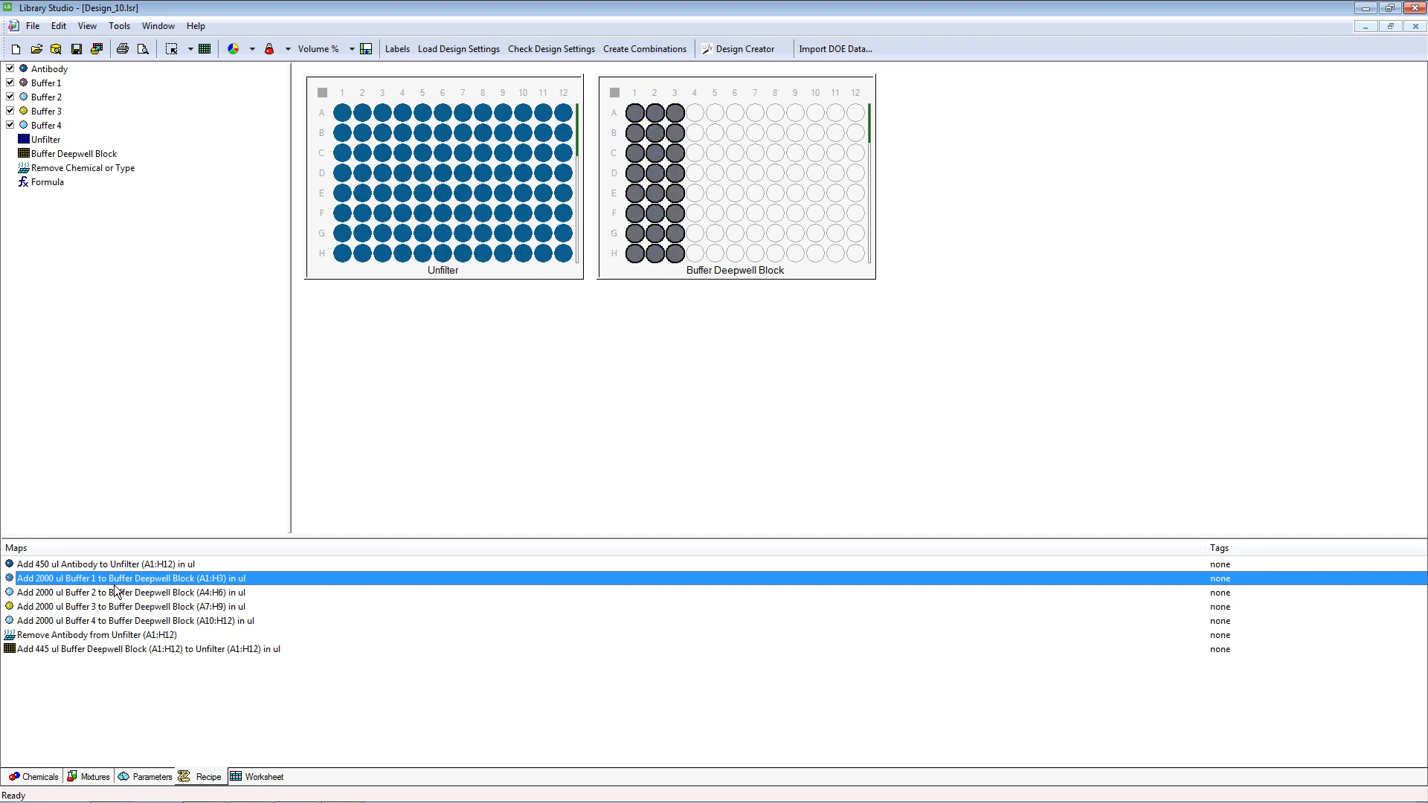
click(115, 592)
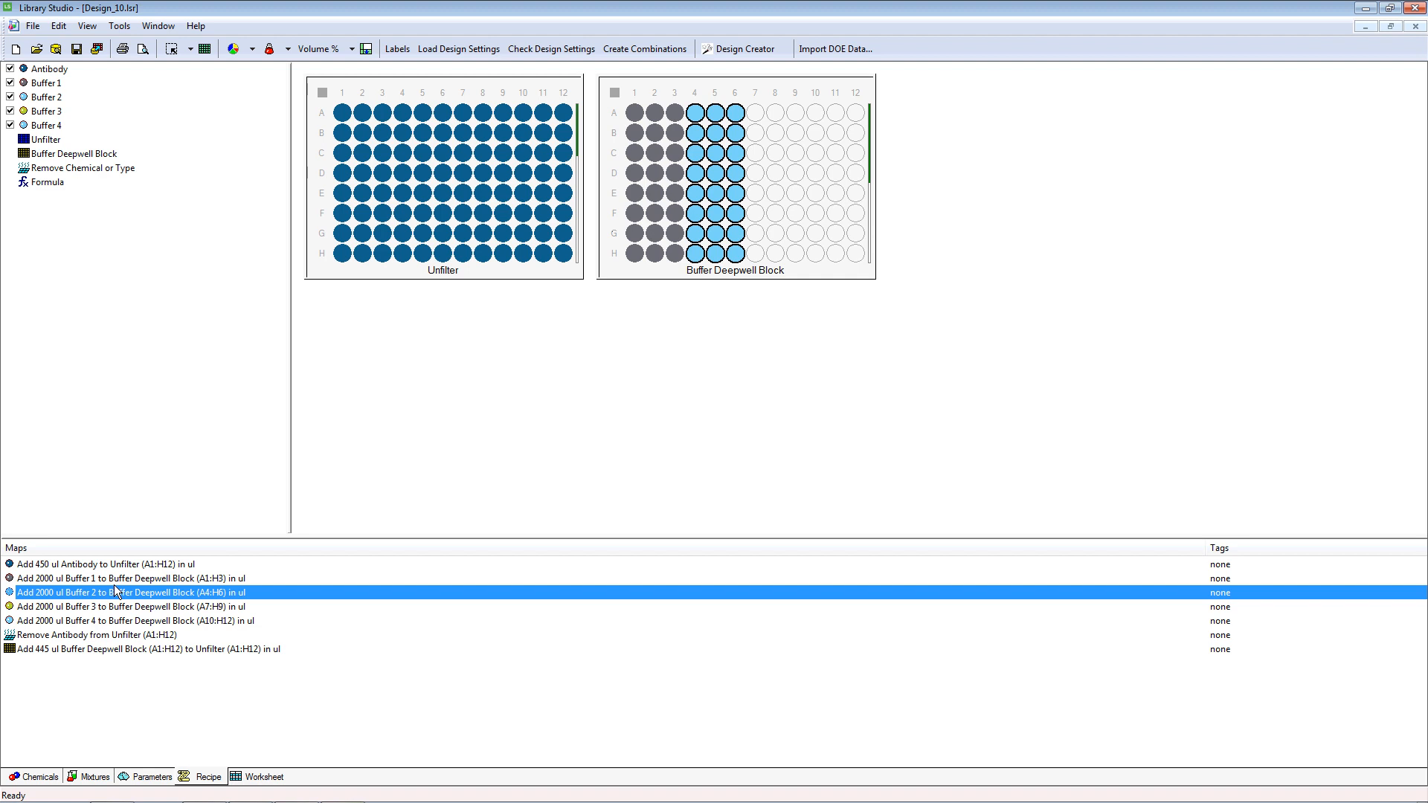
key(Down)
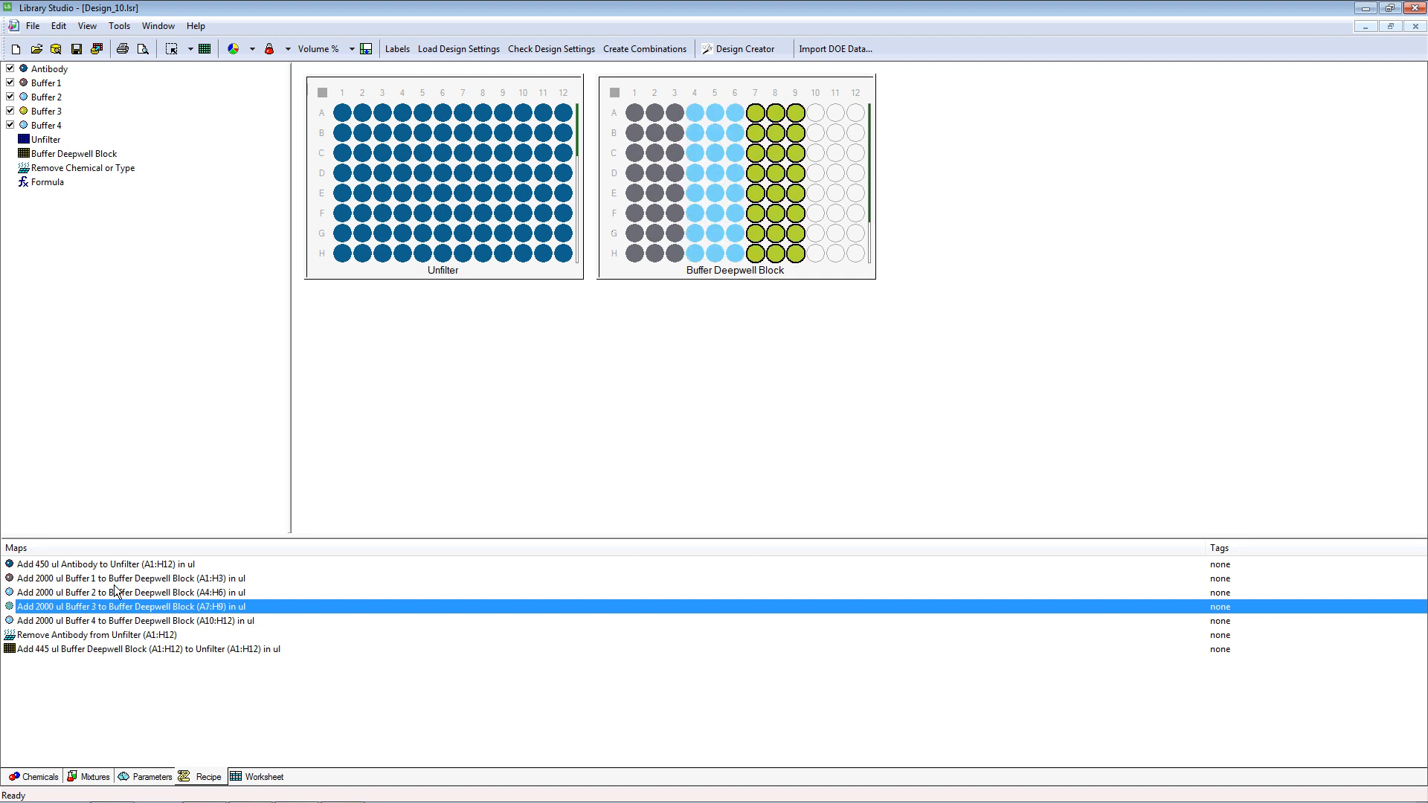
key(Down)
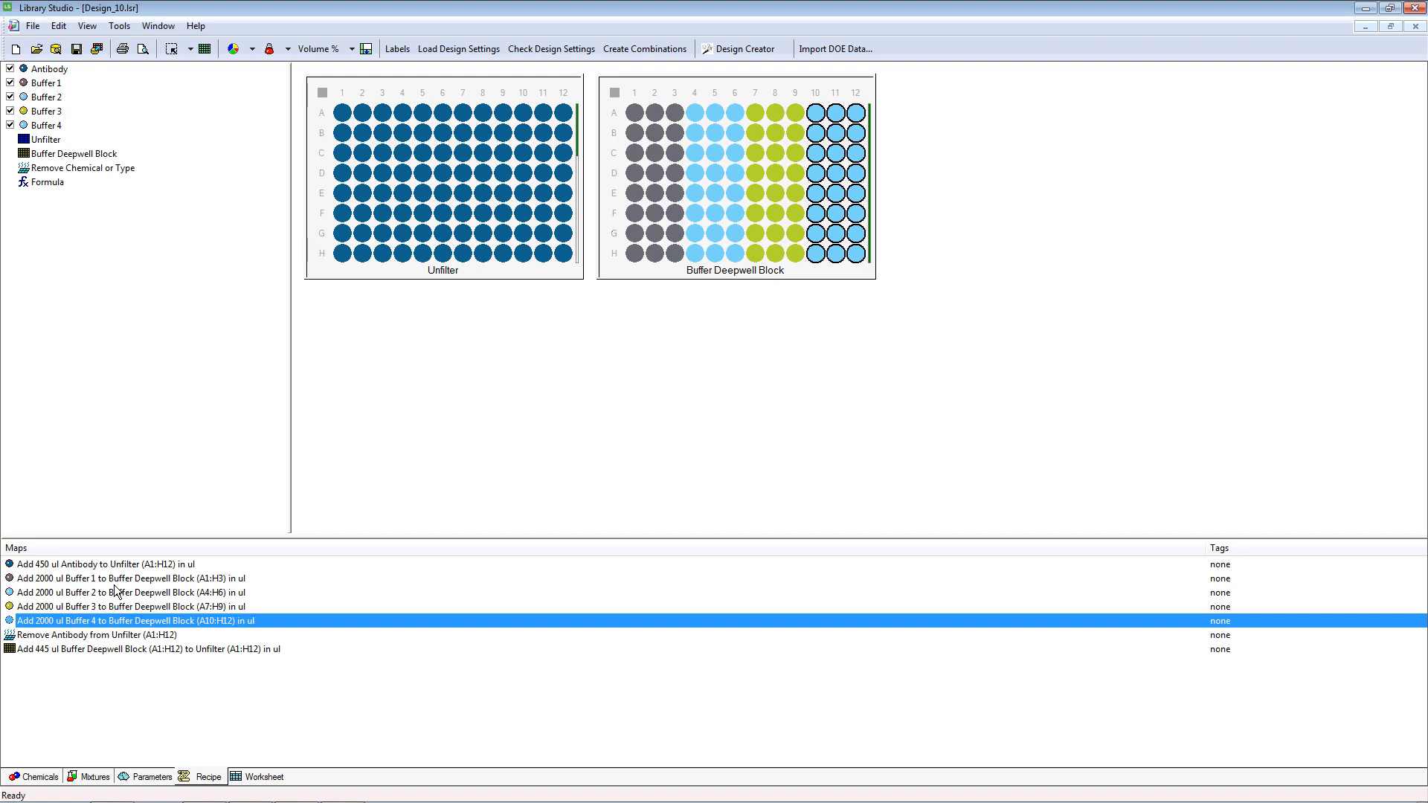
key(Down)
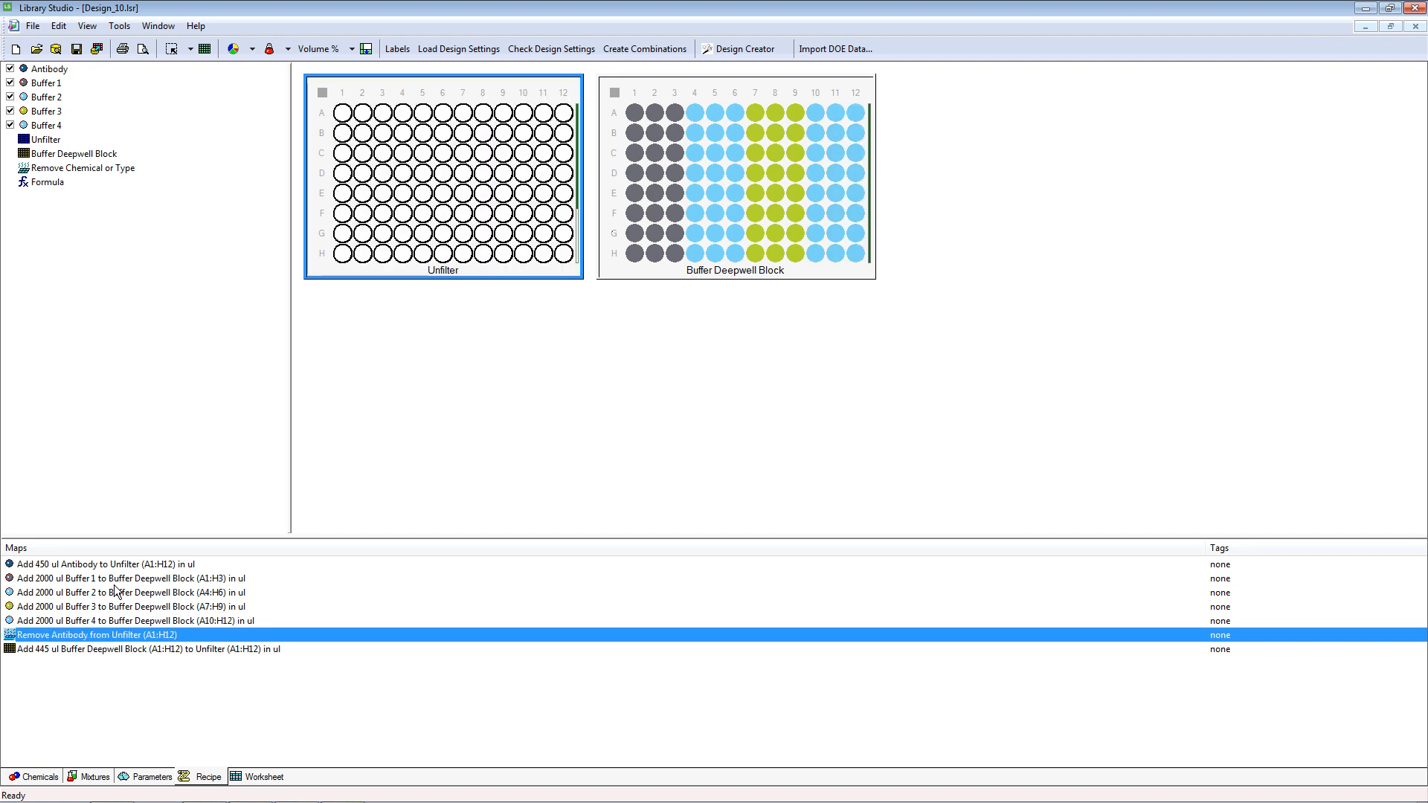
key(Down)
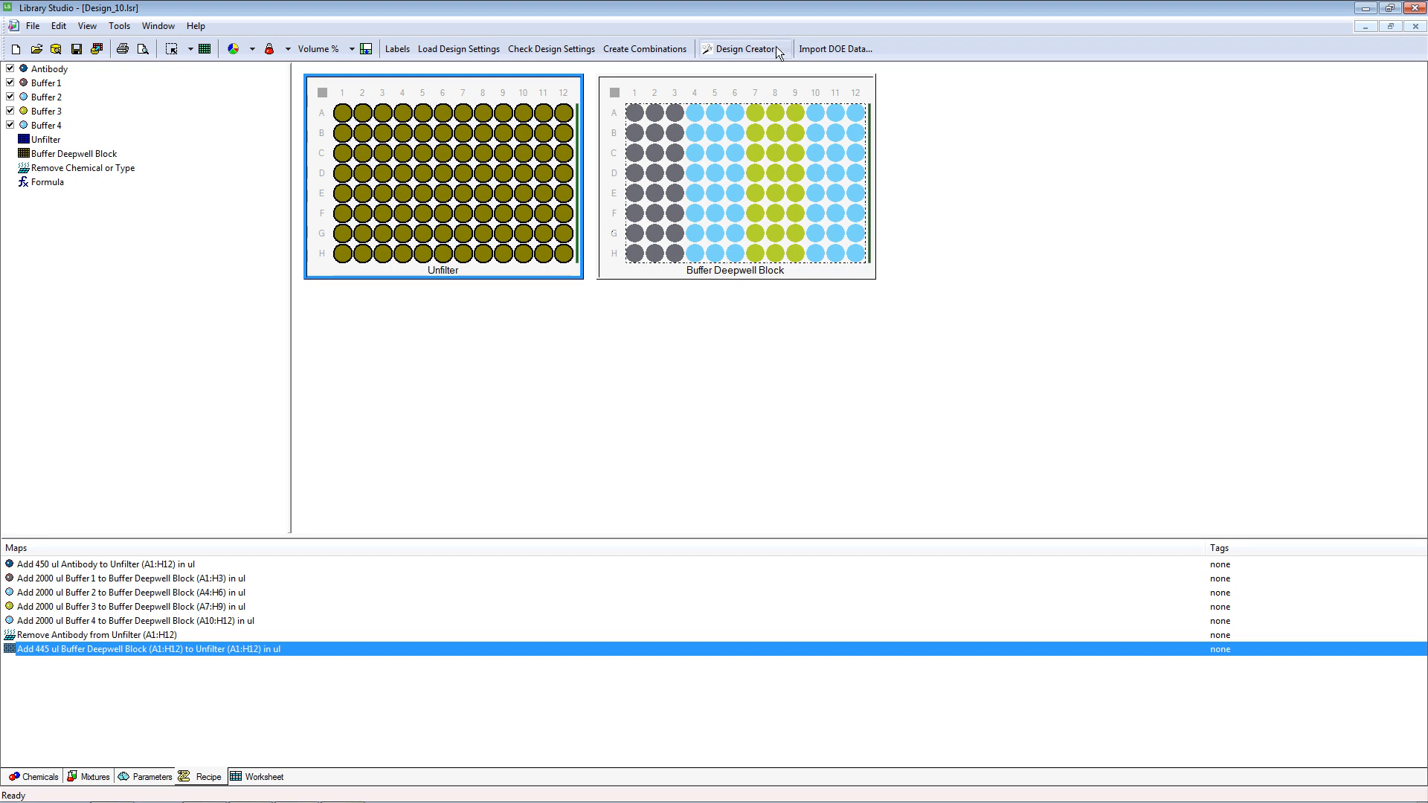
Launch Design Creator, choose Unchained Labs System as the current system, and proceed to the workflow steps.
click(730, 50)
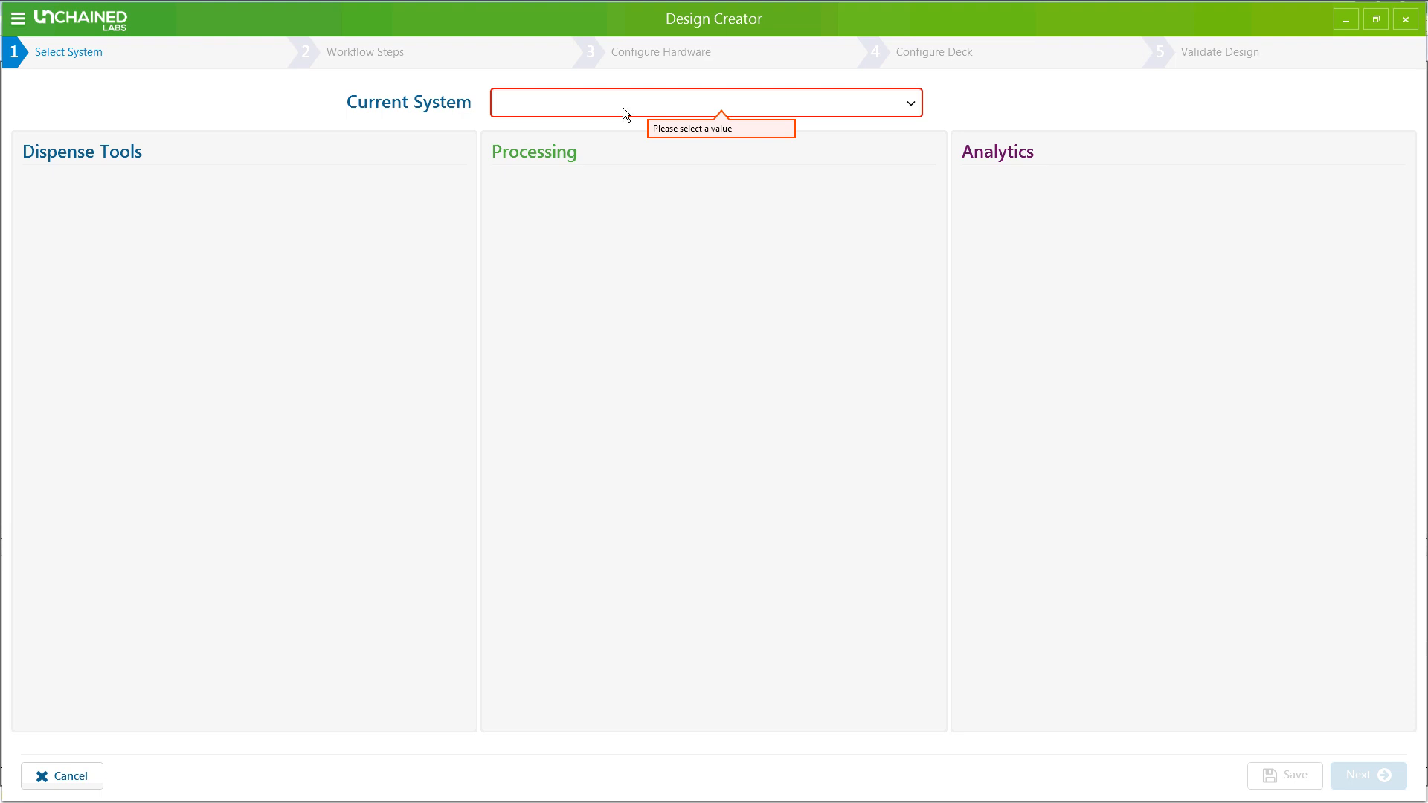
click(821, 105)
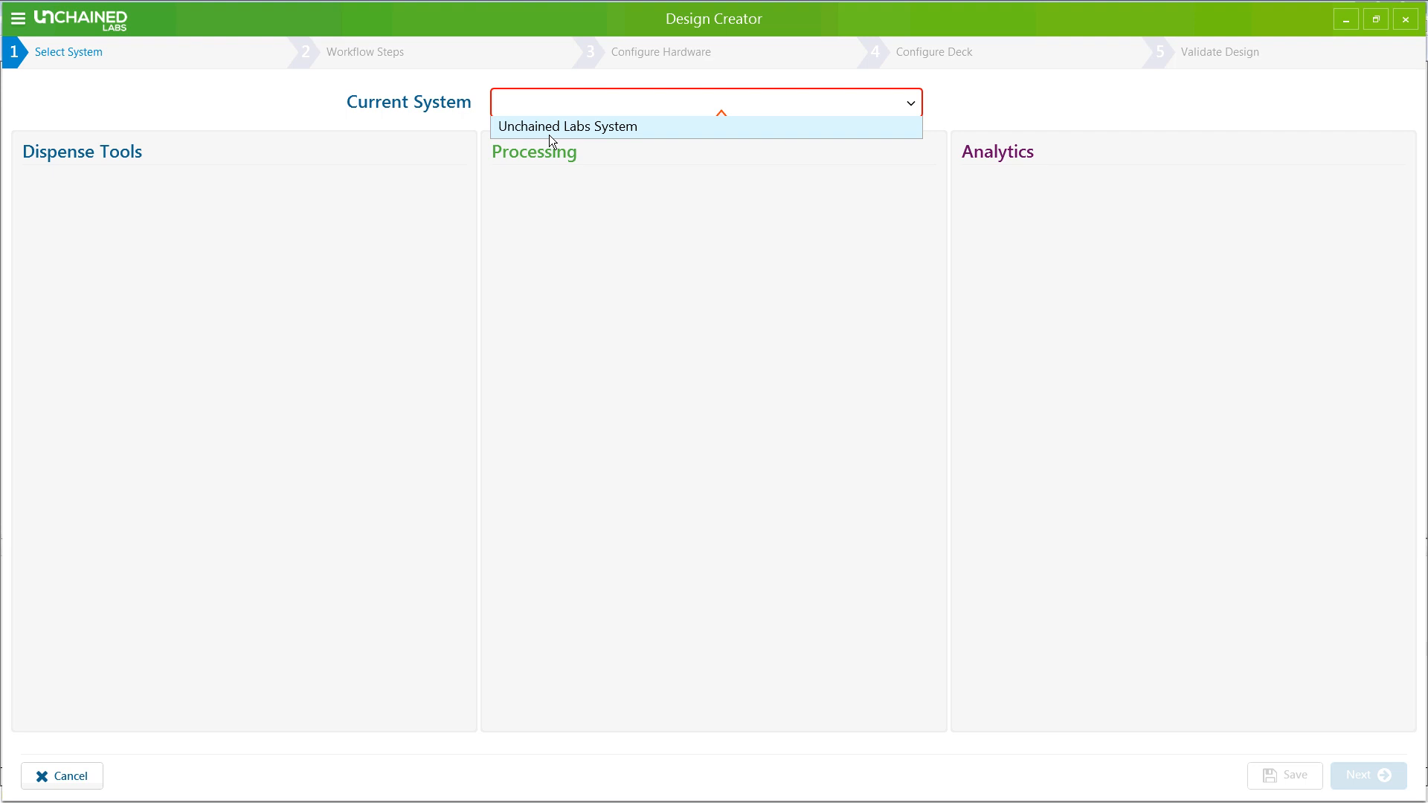
click(617, 128)
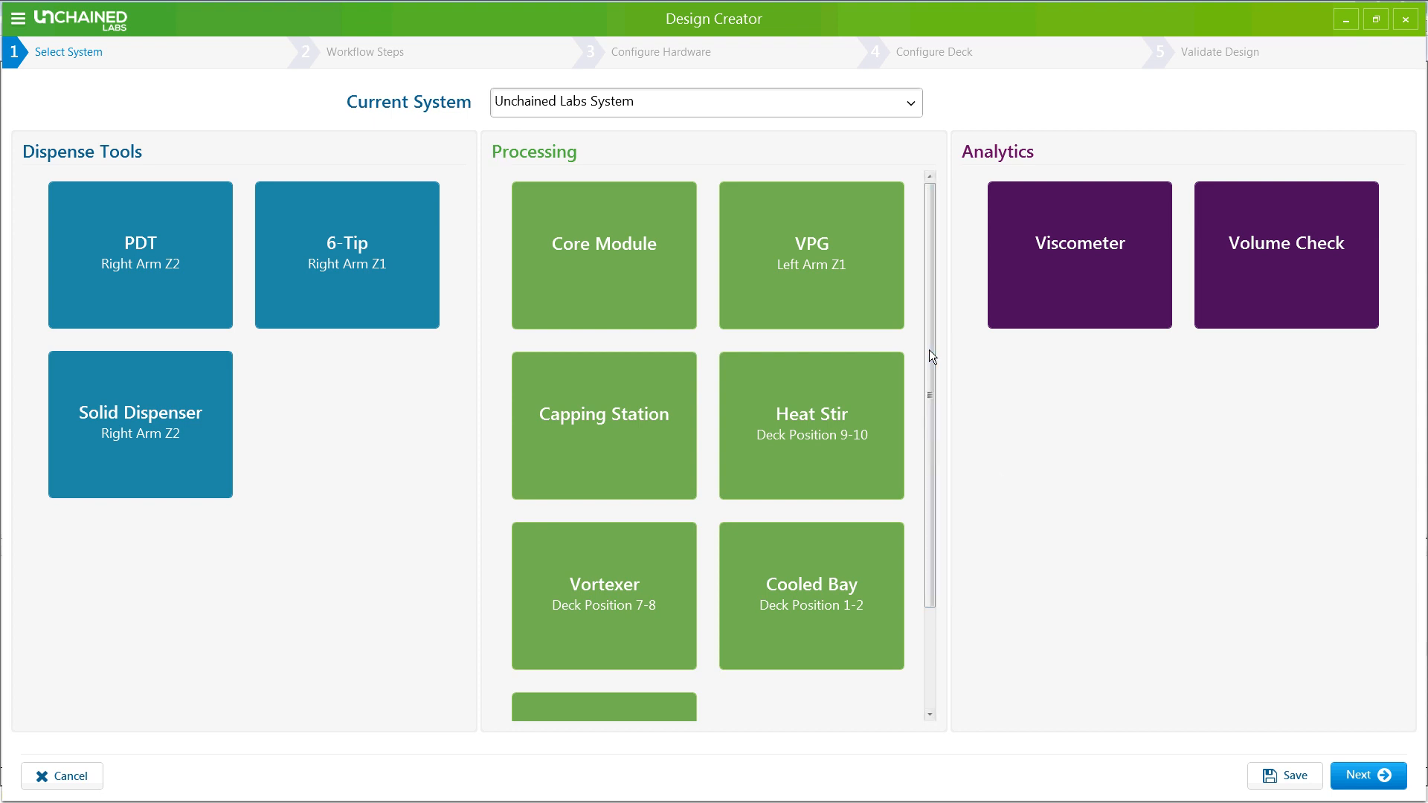
scroll(930, 350, down, 3)
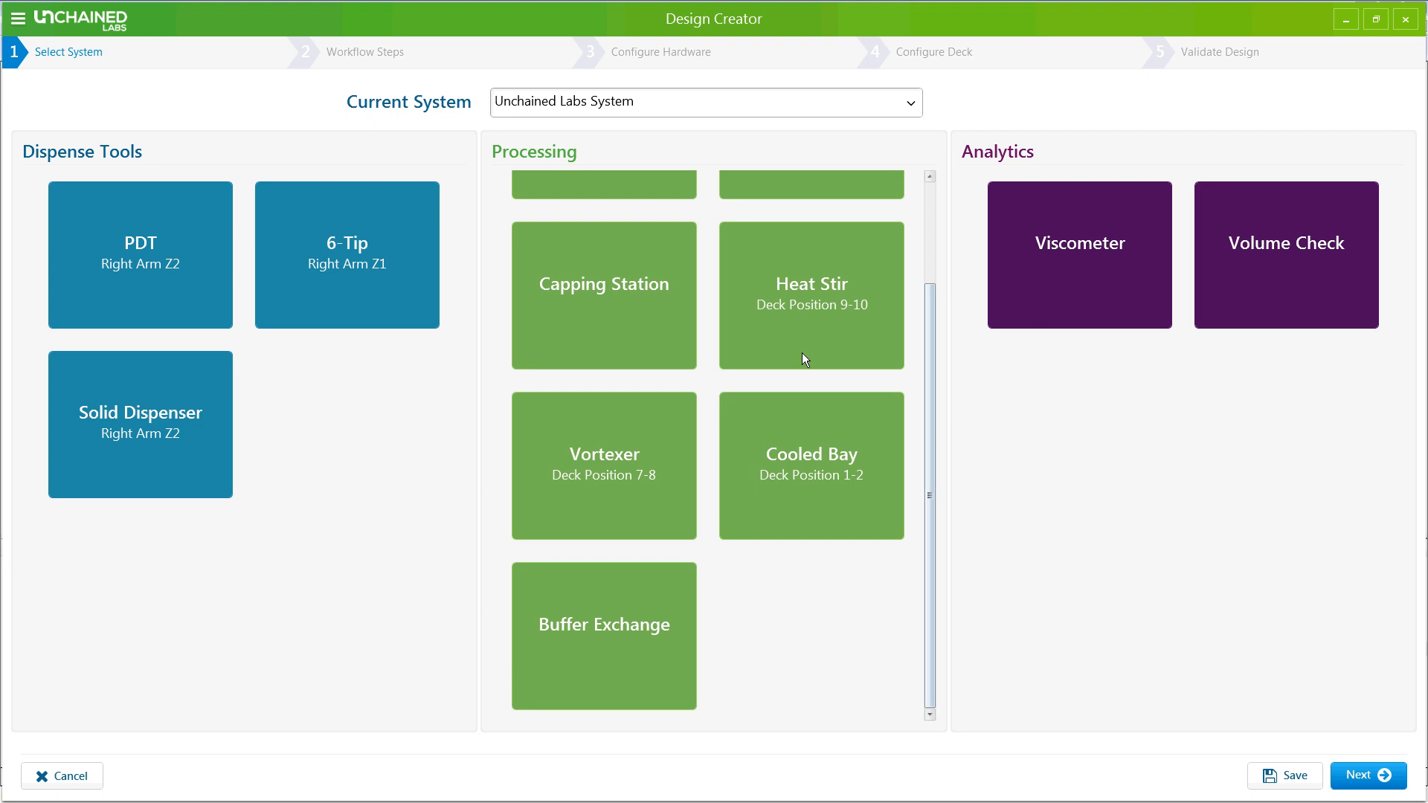
scroll(930, 433, up, 3)
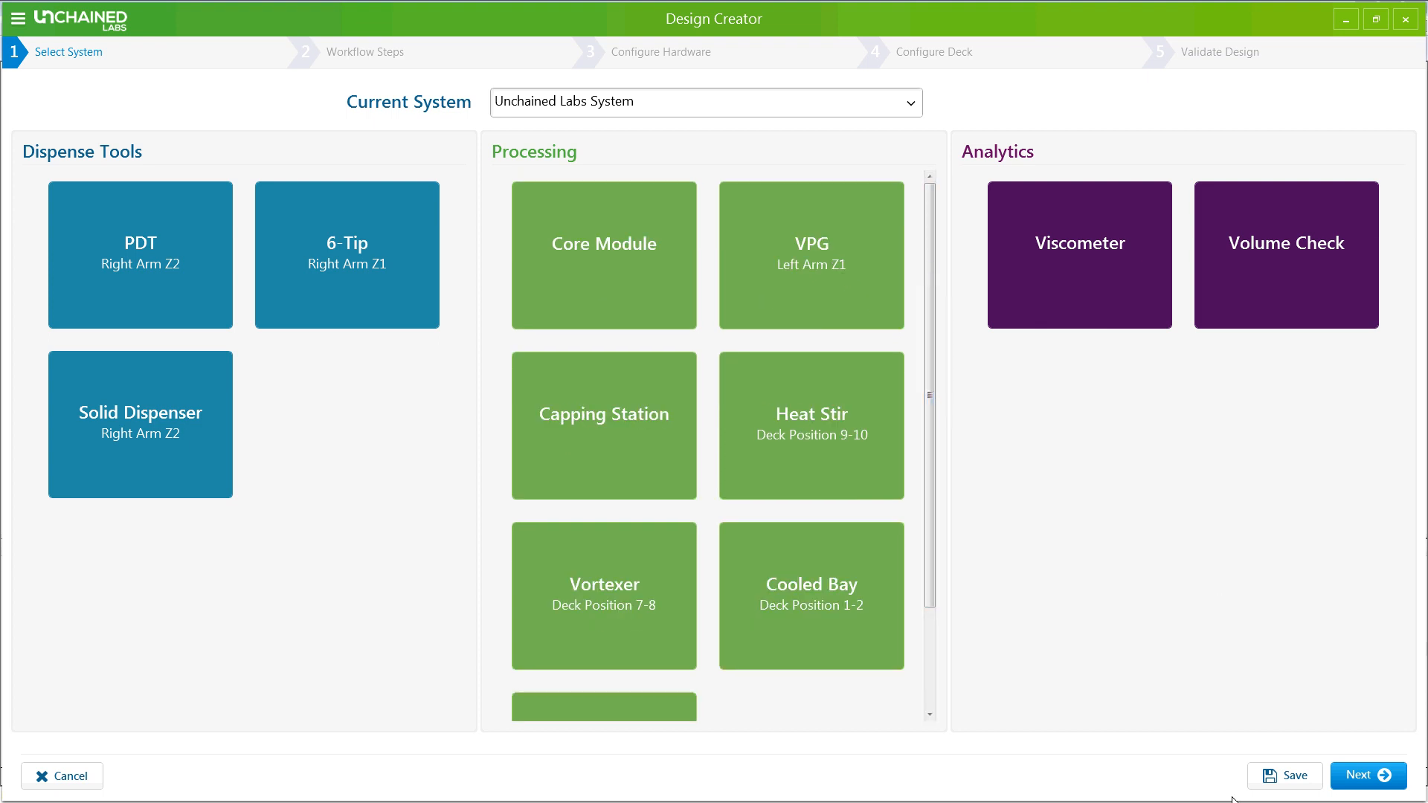
click(1368, 775)
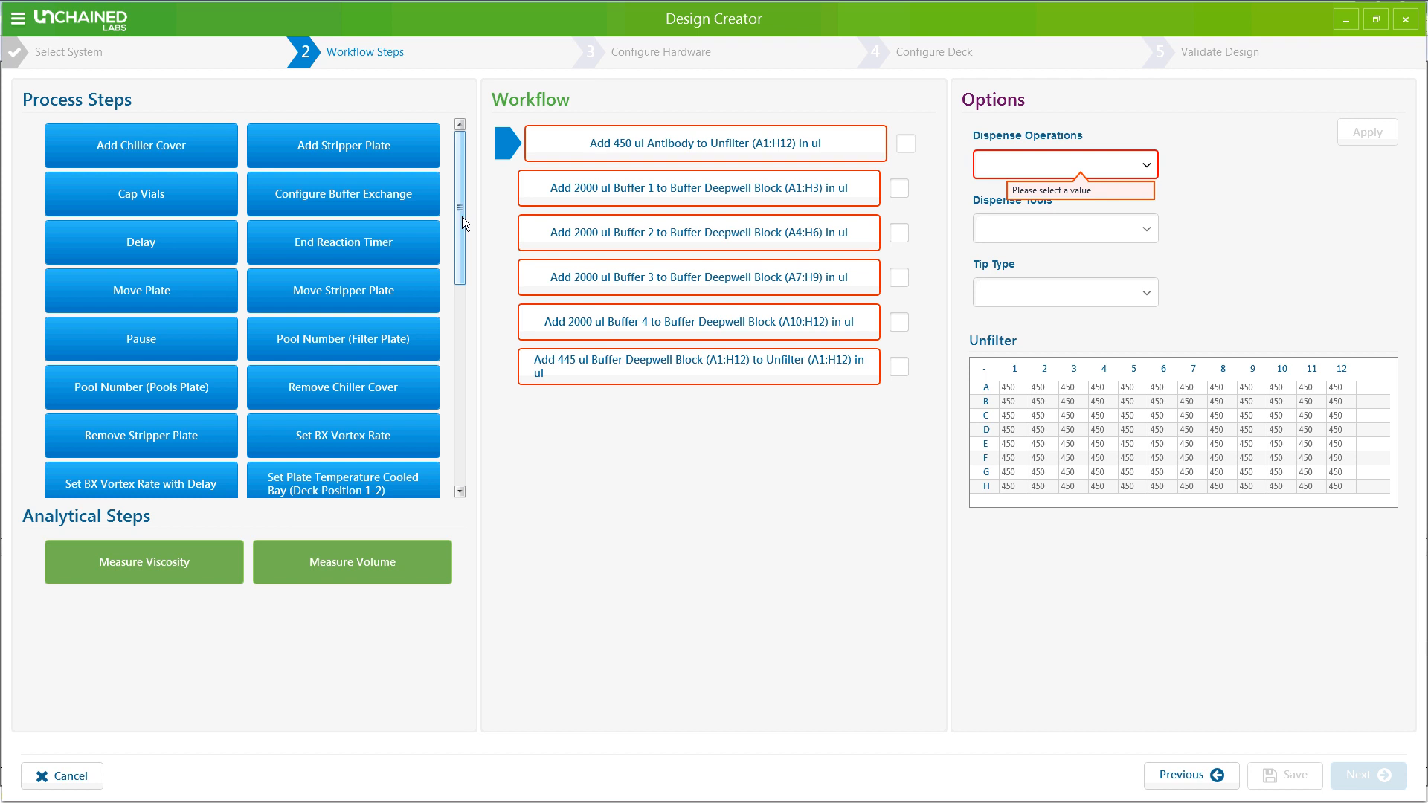
Configure the 450 ul Antibody addition as a Liquid Dispense with the 1mLTip tip type.
scroll(462, 216, down, 6)
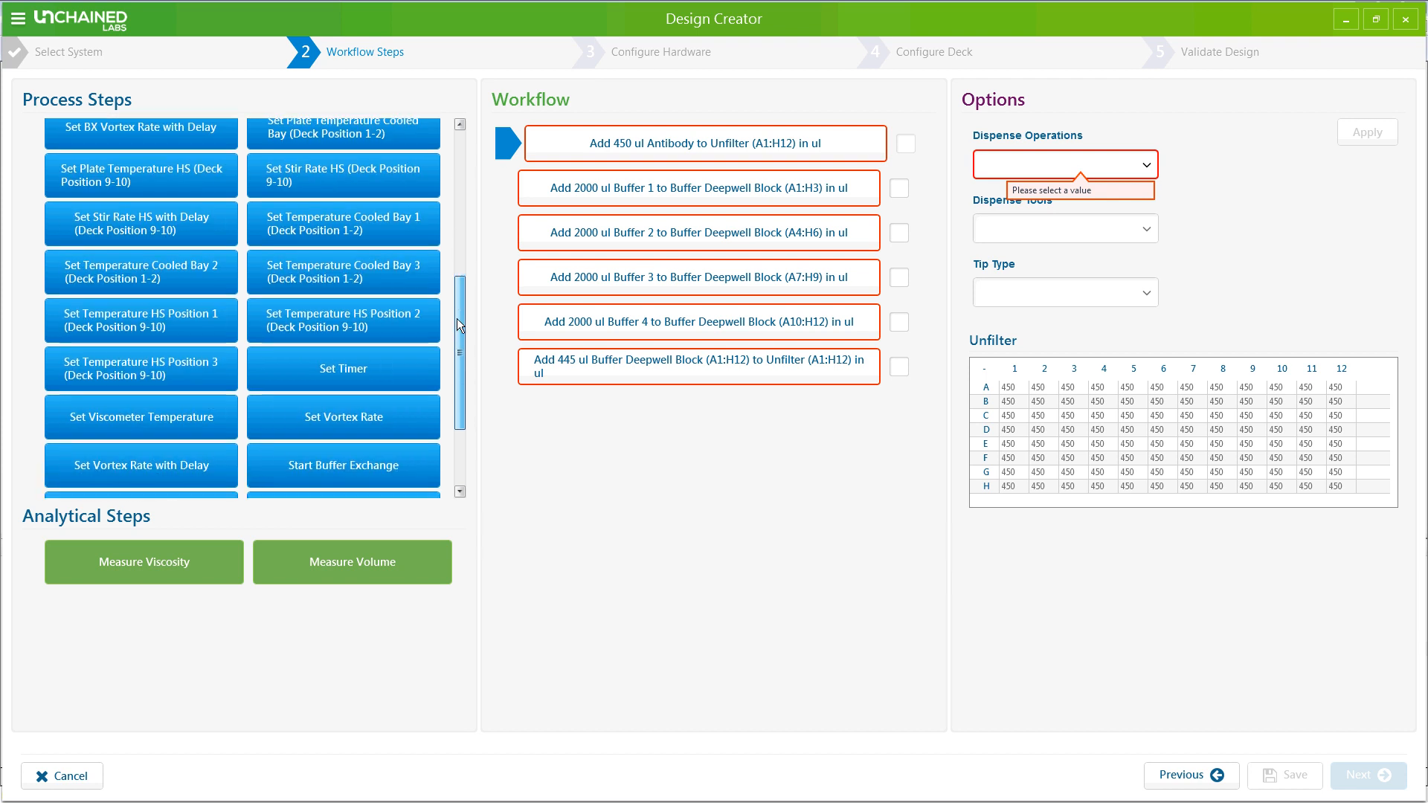
scroll(456, 319, down, 3)
scroll(465, 253, up, 7)
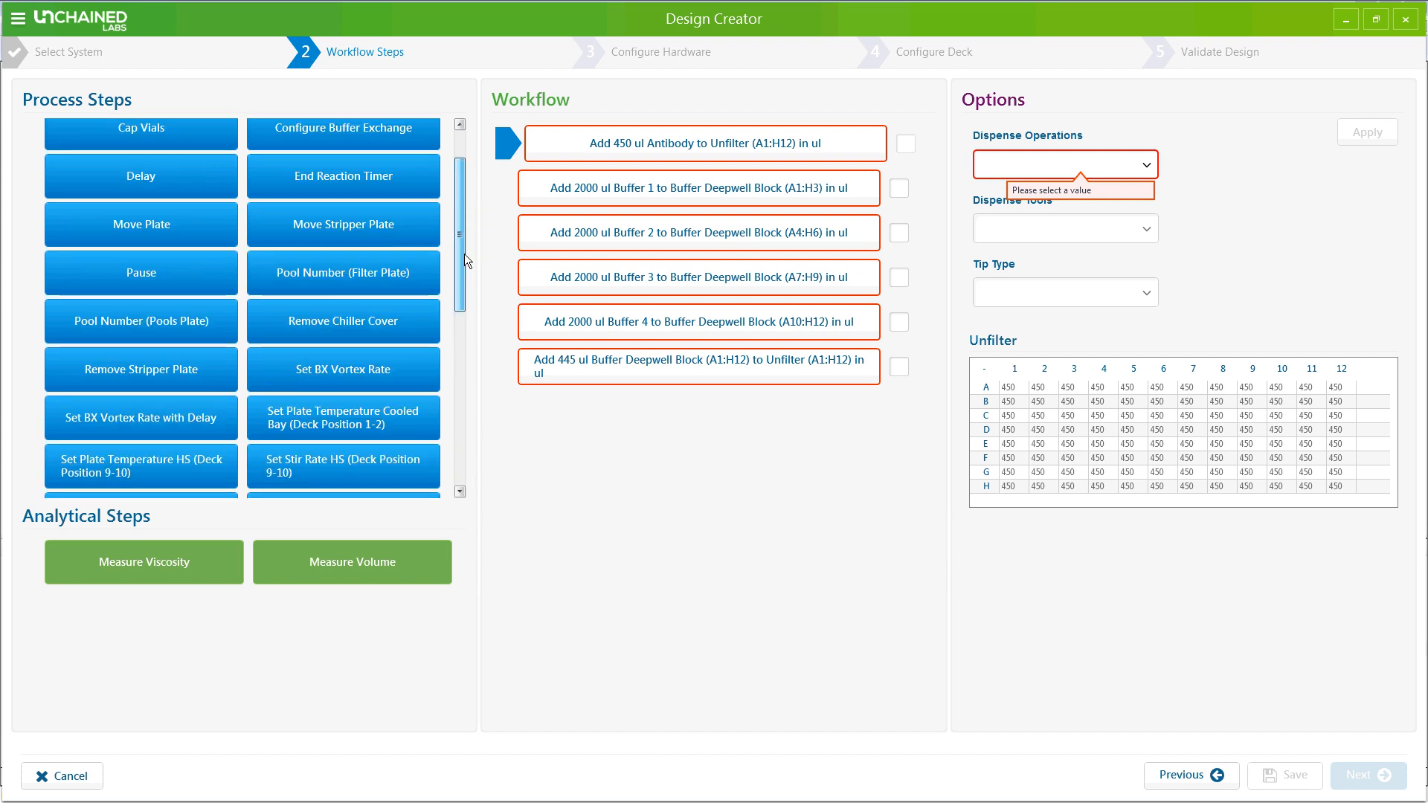
scroll(464, 253, up, 1)
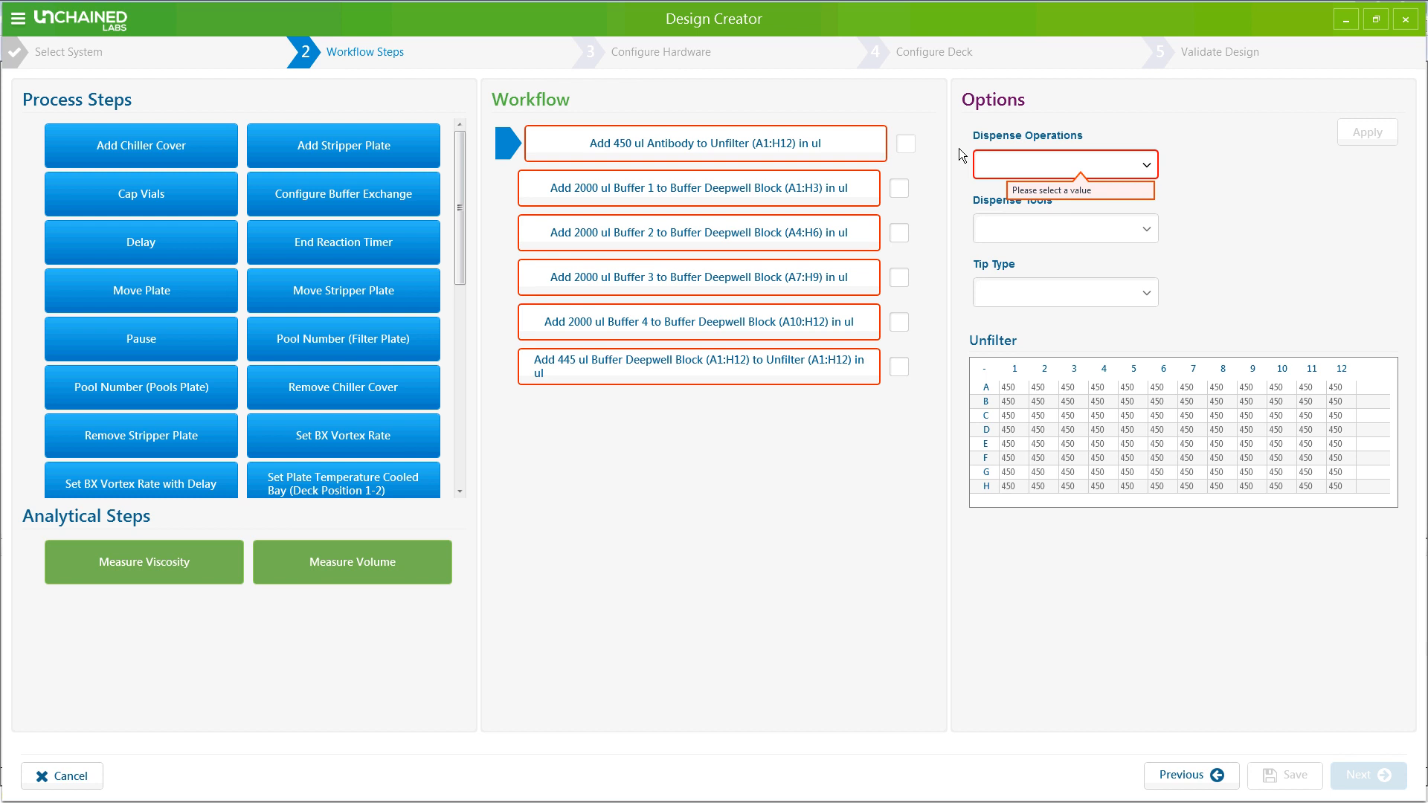
click(1021, 166)
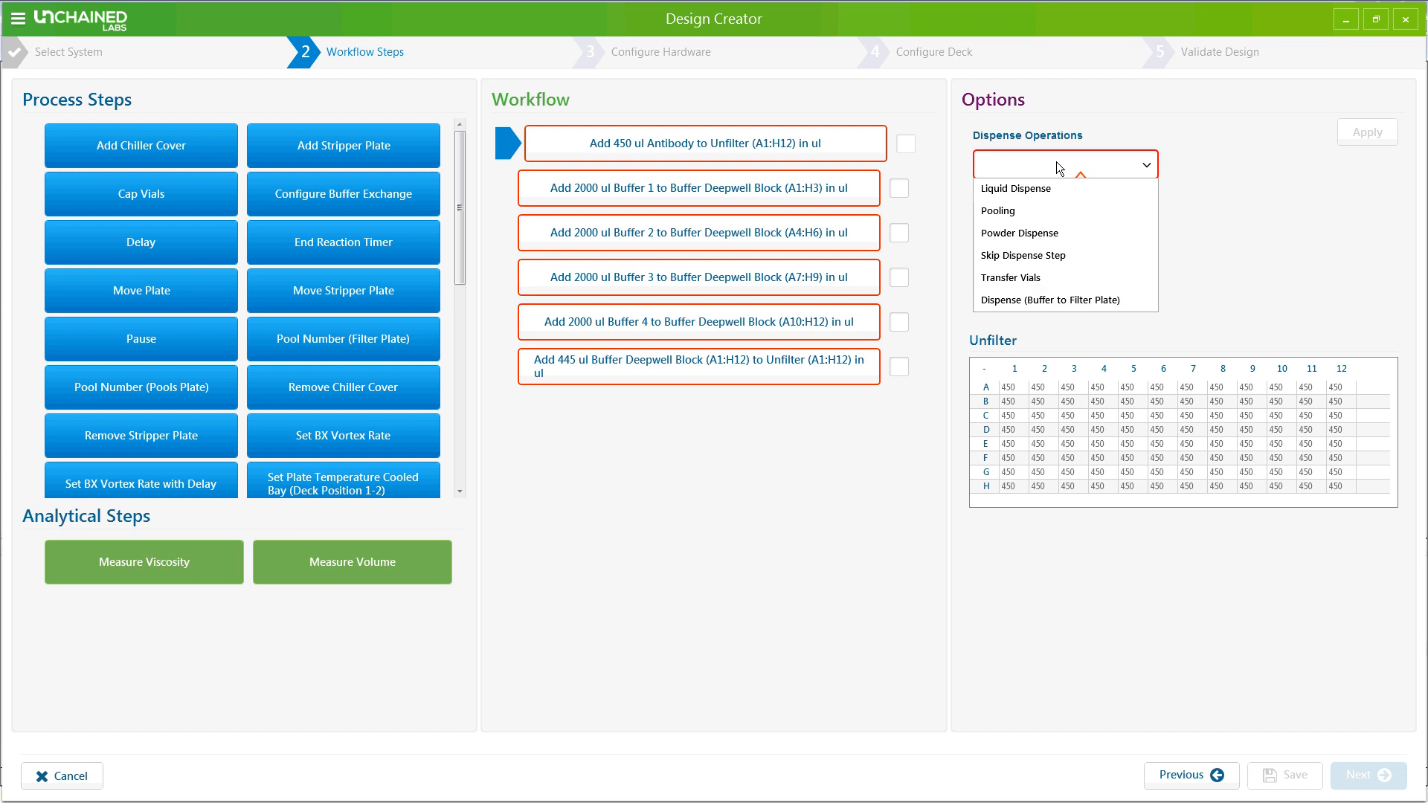
click(1018, 188)
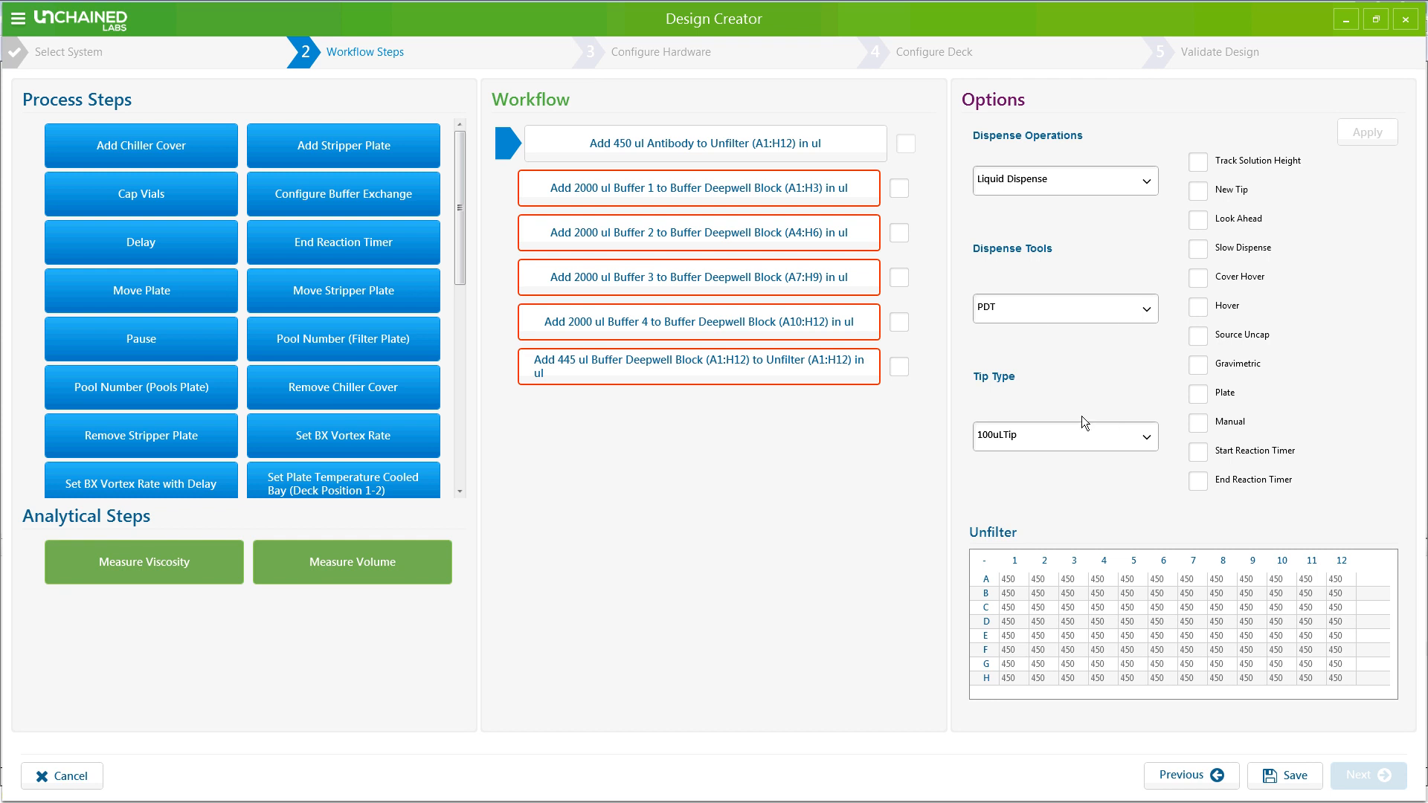
click(1035, 440)
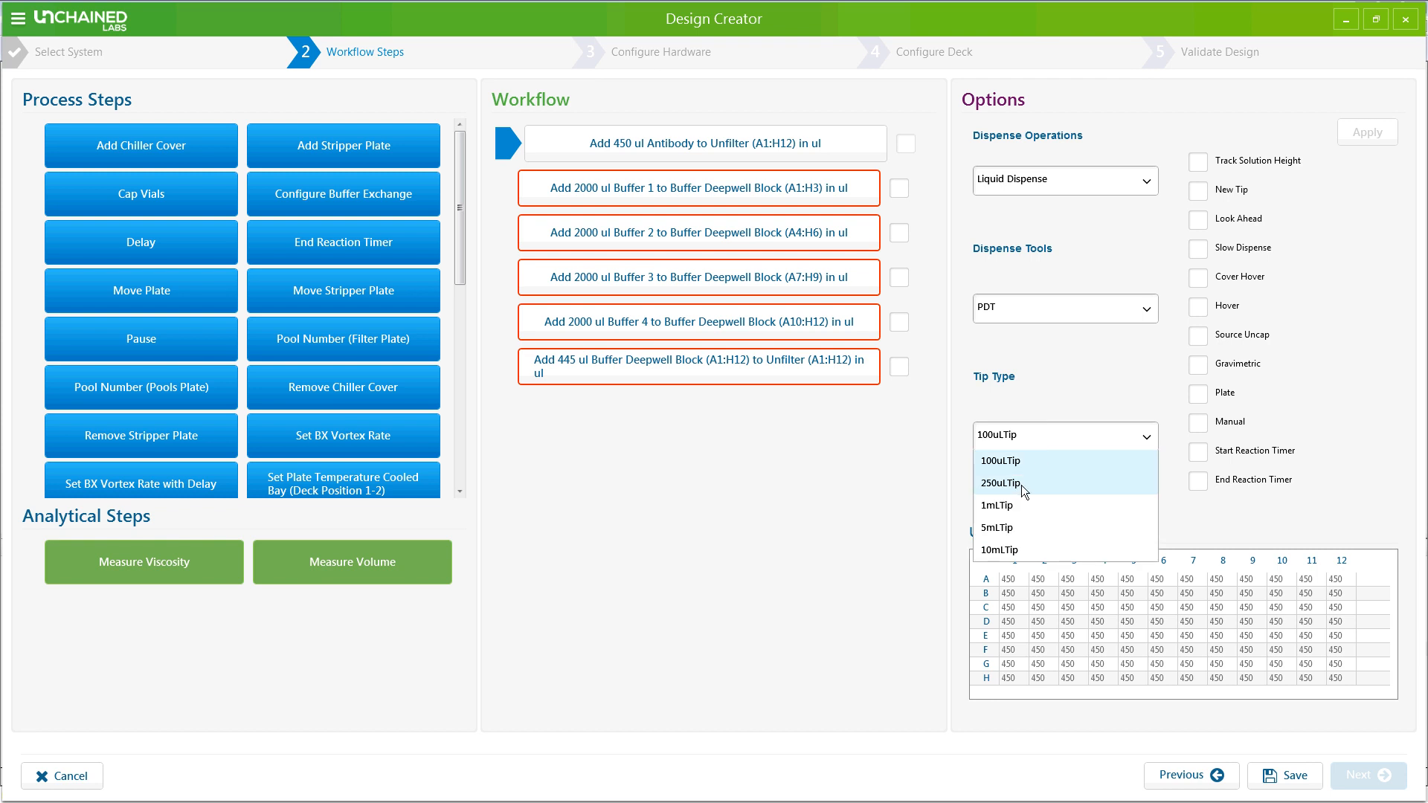
click(1008, 512)
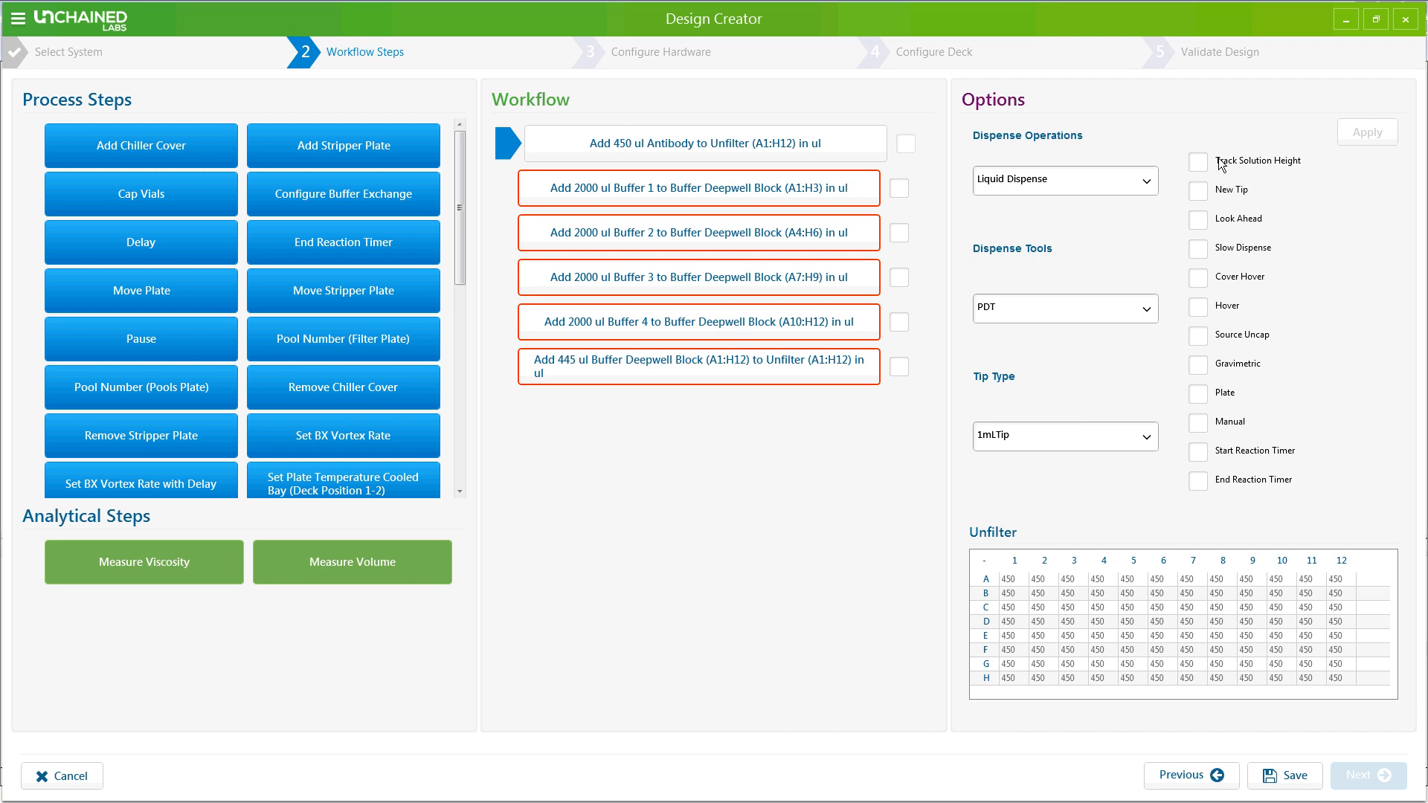
mouse_move(1237, 344)
mouse_move(1240, 288)
Assign Skip Dispense Step to the Buffer 1 addition and apply it to the Buffer 2, Buffer 3 and Buffer 4 additions.
click(779, 180)
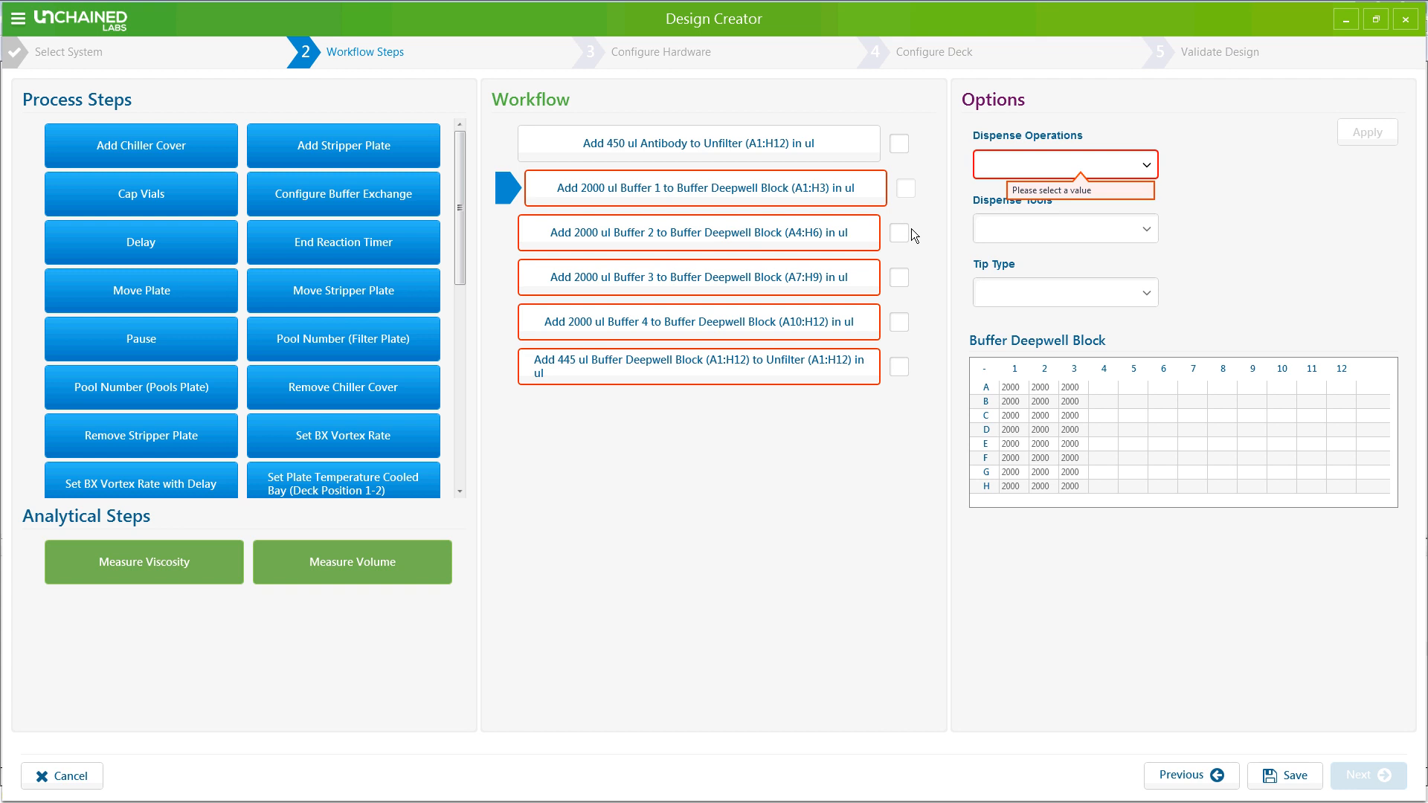
click(1030, 178)
click(1013, 257)
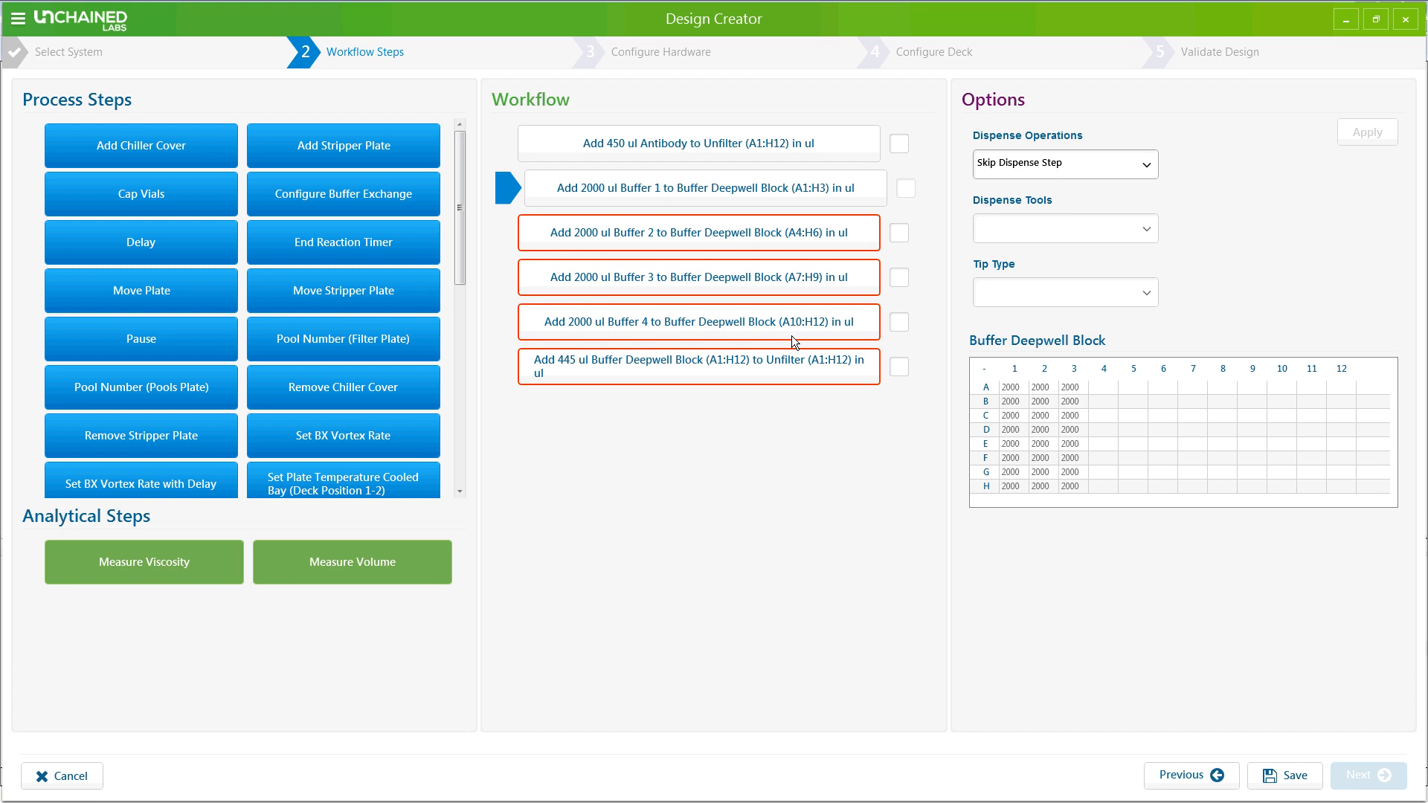
click(885, 243)
click(1369, 134)
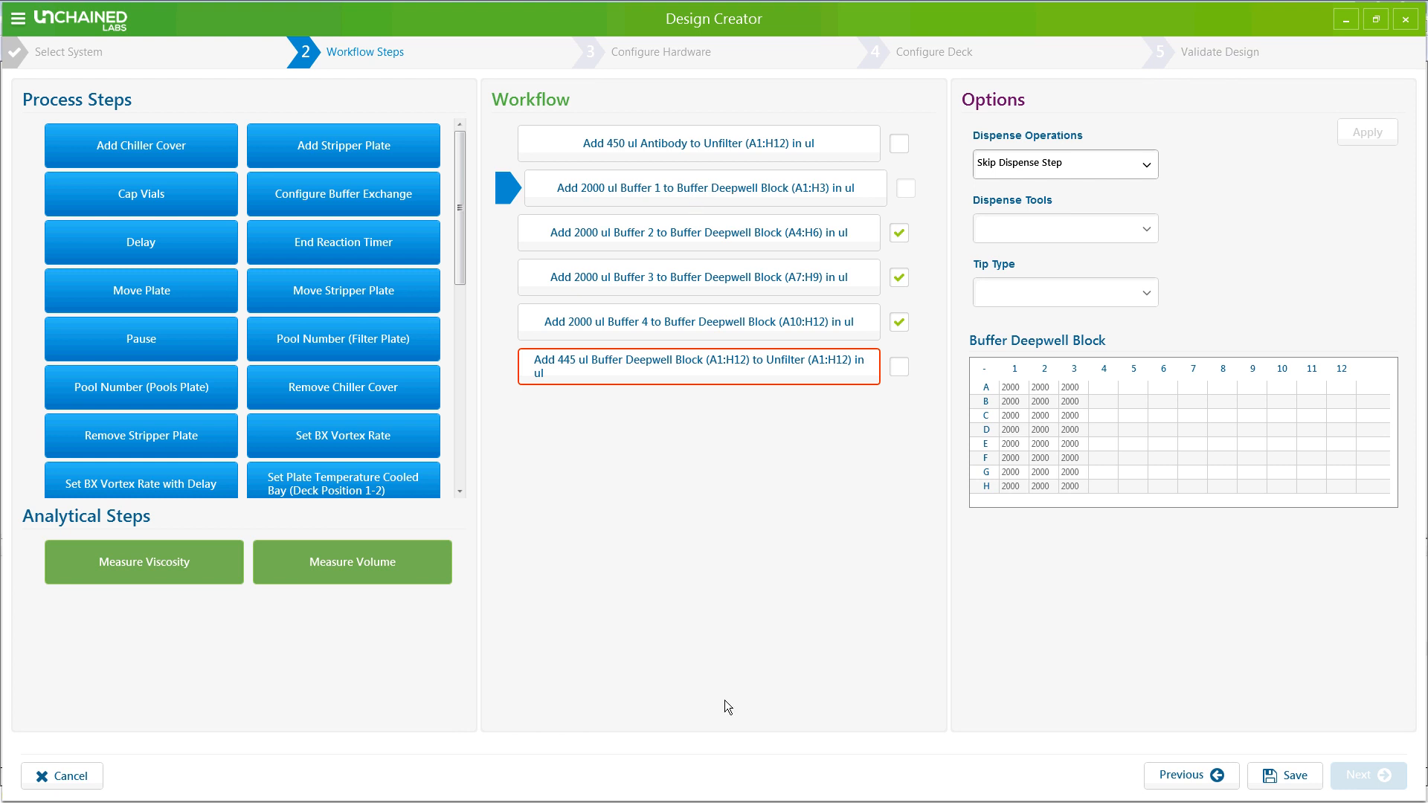
Configure the 445 ul Buffer Deepwell Block to Unfilter transfer as a Liquid Dispense using the 6Tip tool and 200uLTip.
click(620, 373)
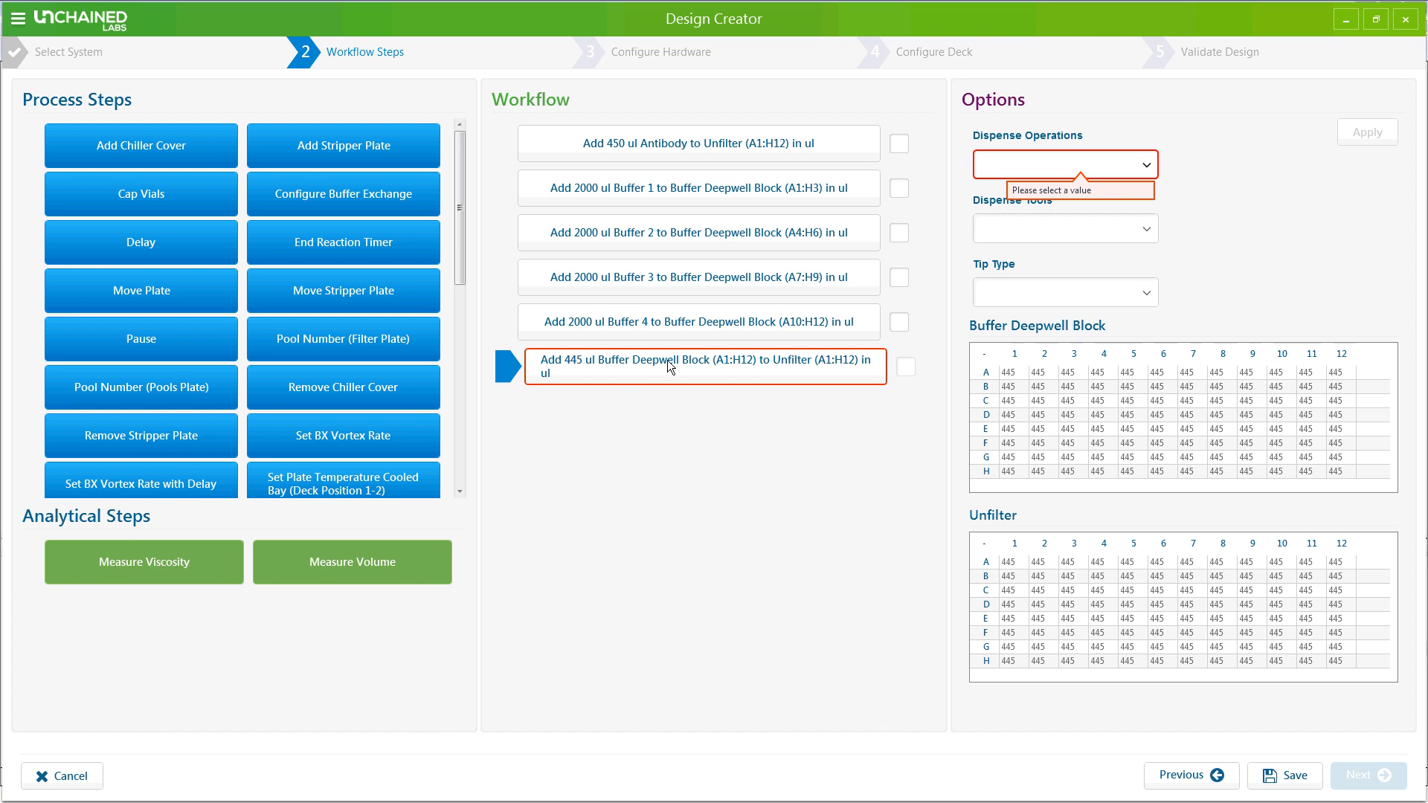
click(1063, 165)
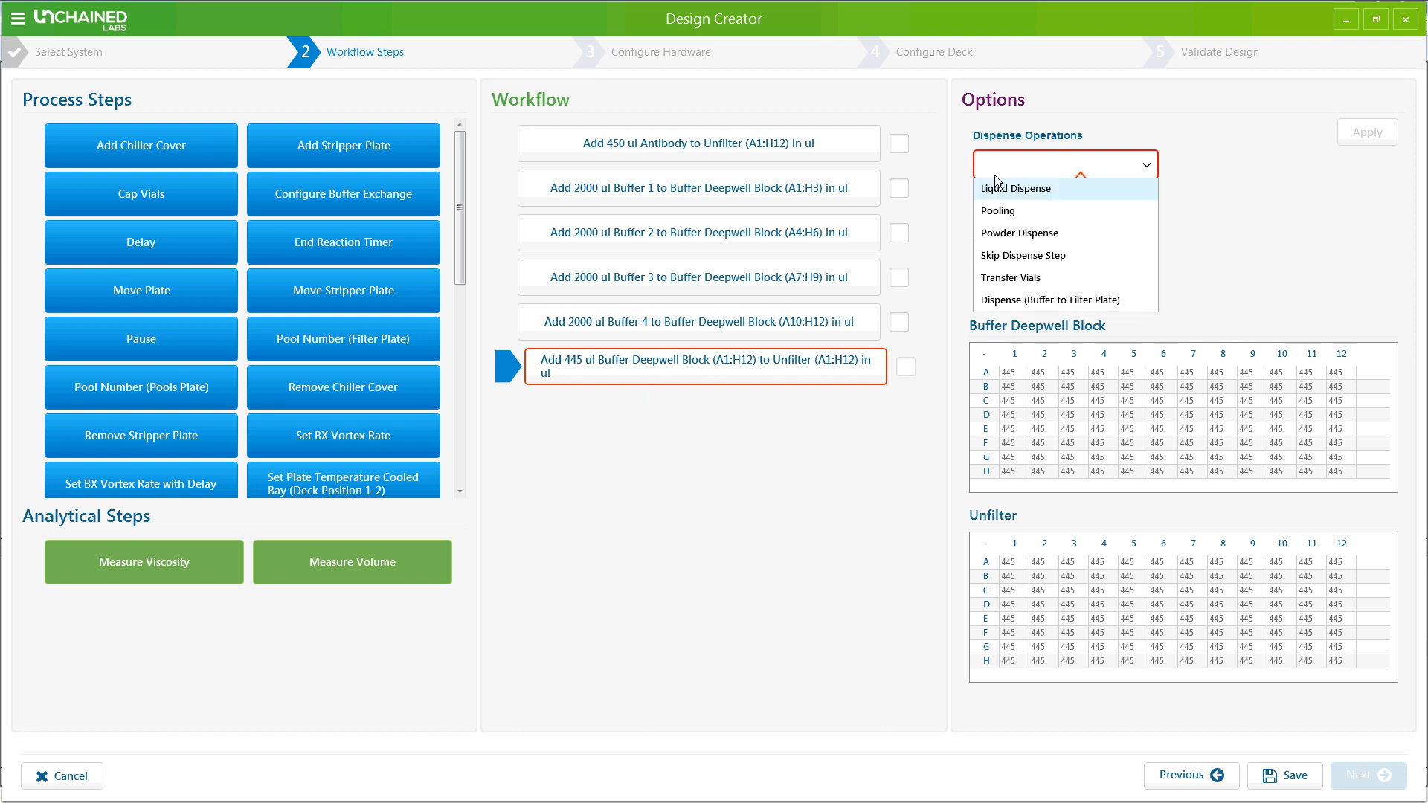
click(1049, 202)
click(1050, 309)
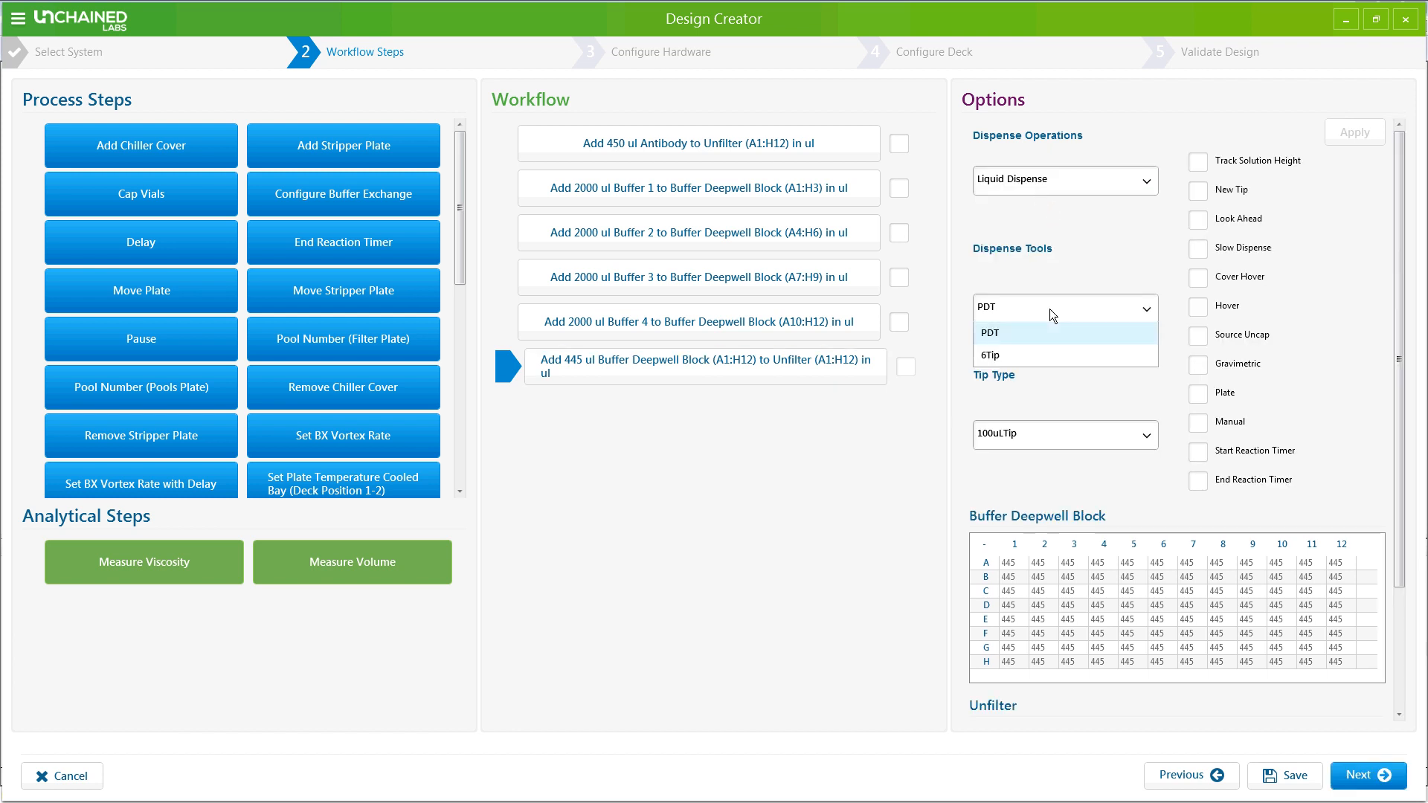
click(998, 356)
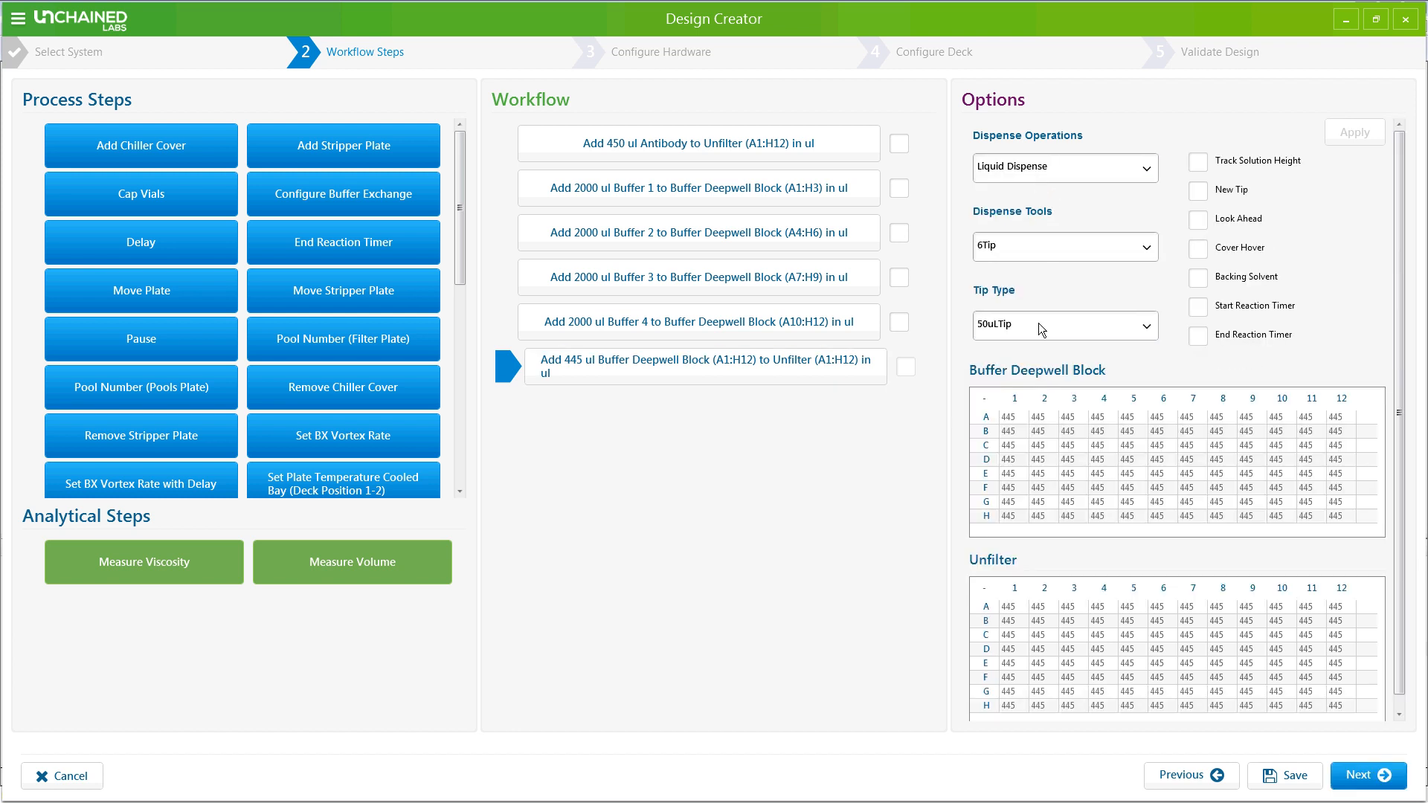
click(1038, 322)
click(993, 373)
Add a Pause at the start of the workflow for the Unfilter plate with the display text "add plates".
drag(461, 178, 449, 278)
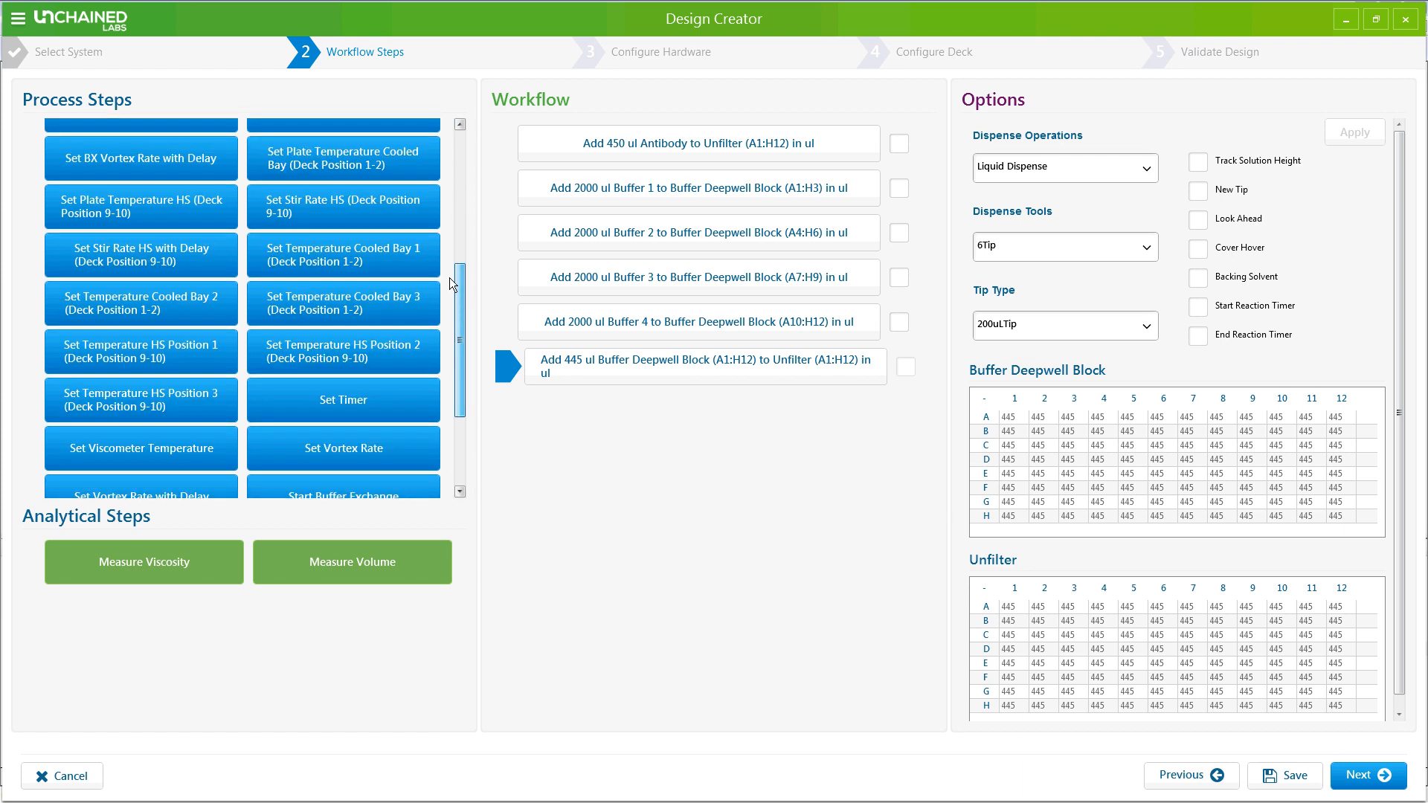
scroll(449, 278, up, 5)
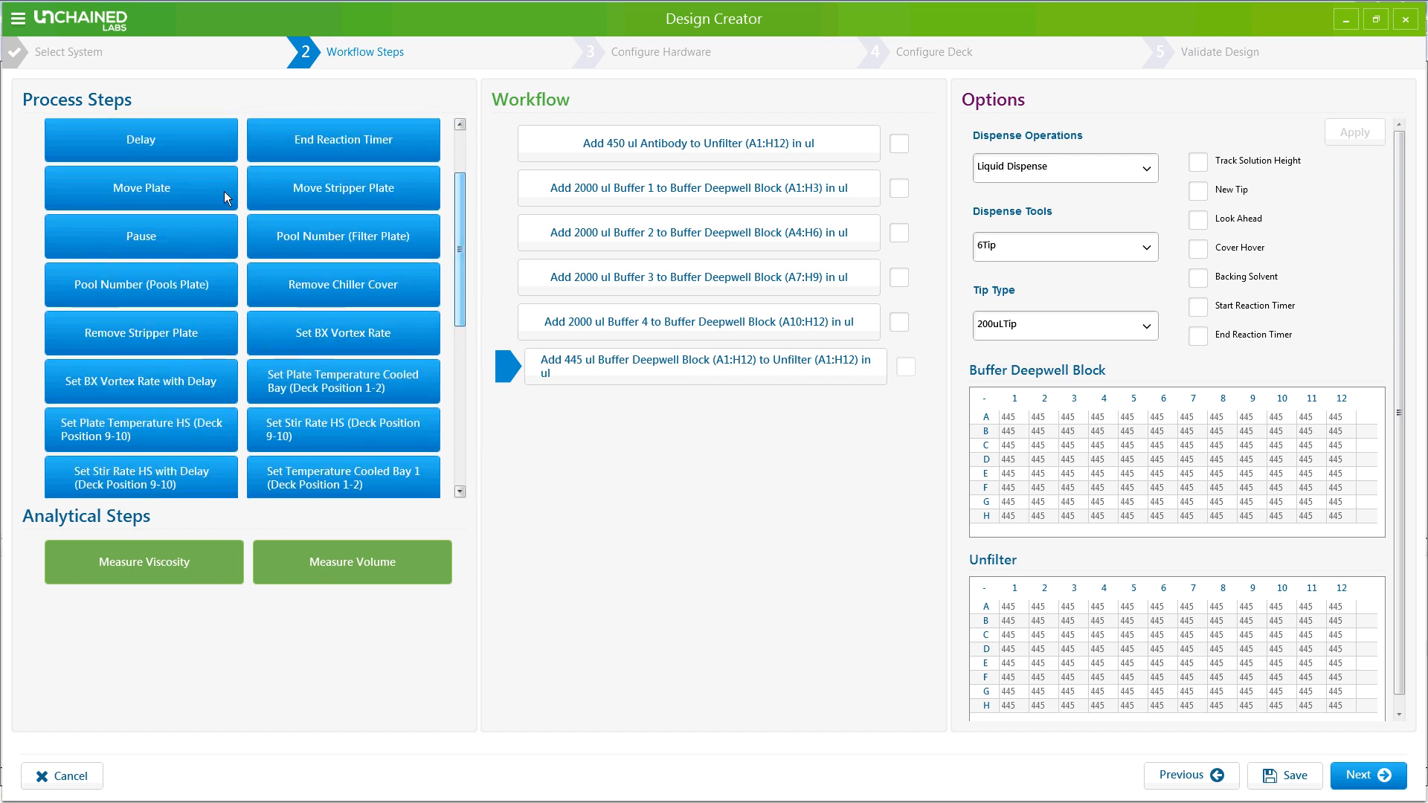
drag(186, 235, 585, 129)
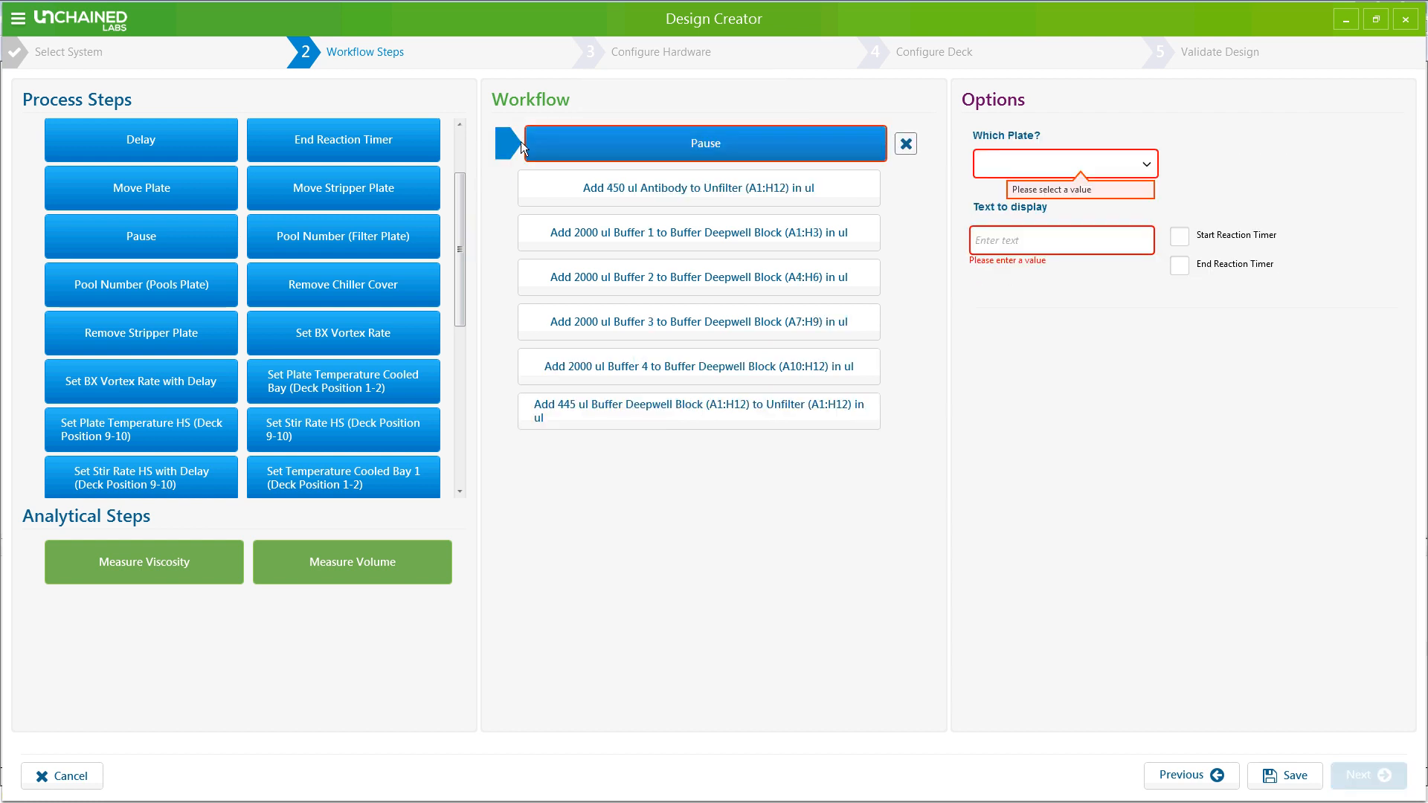
click(1099, 160)
click(997, 187)
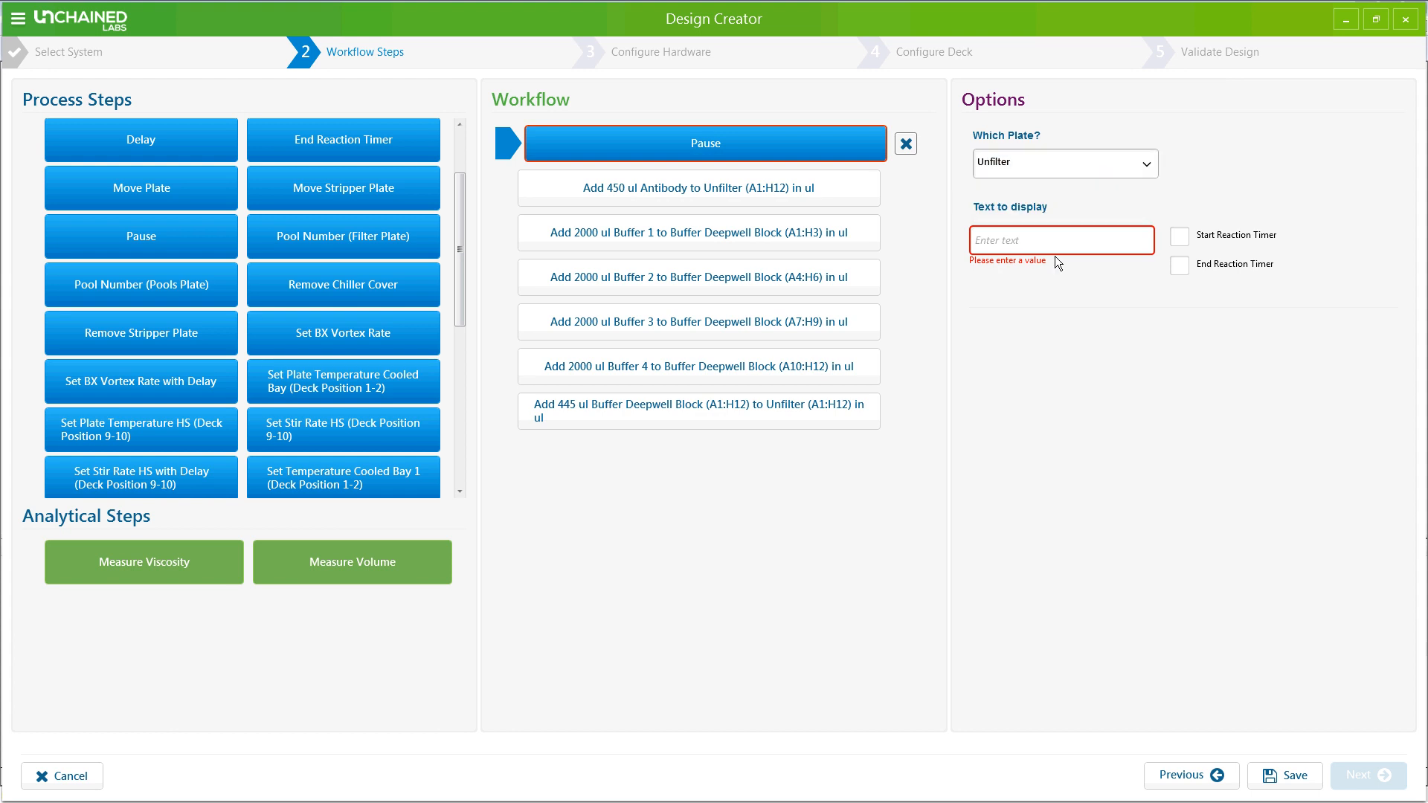
click(1048, 248)
text(add plates)
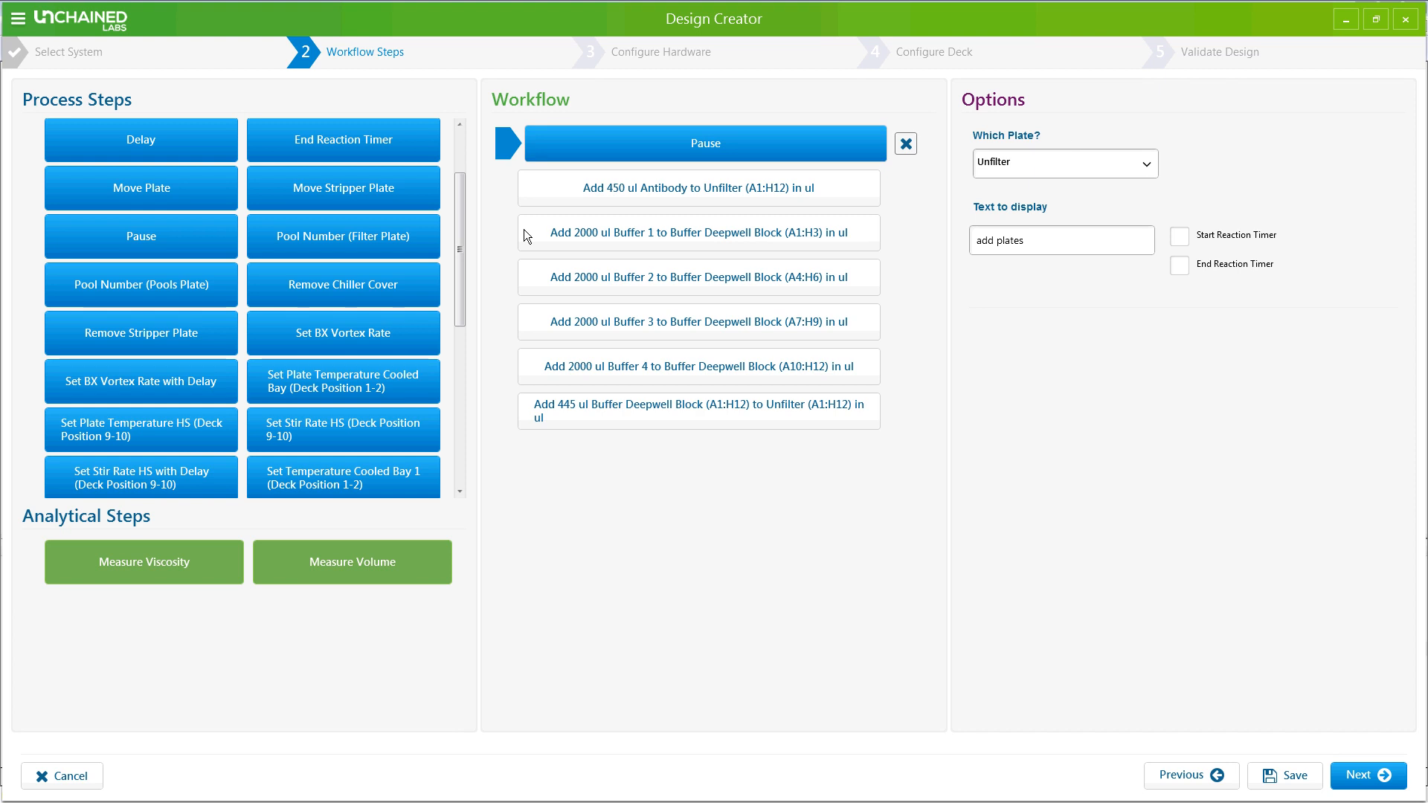
scroll(451, 256, down, 3)
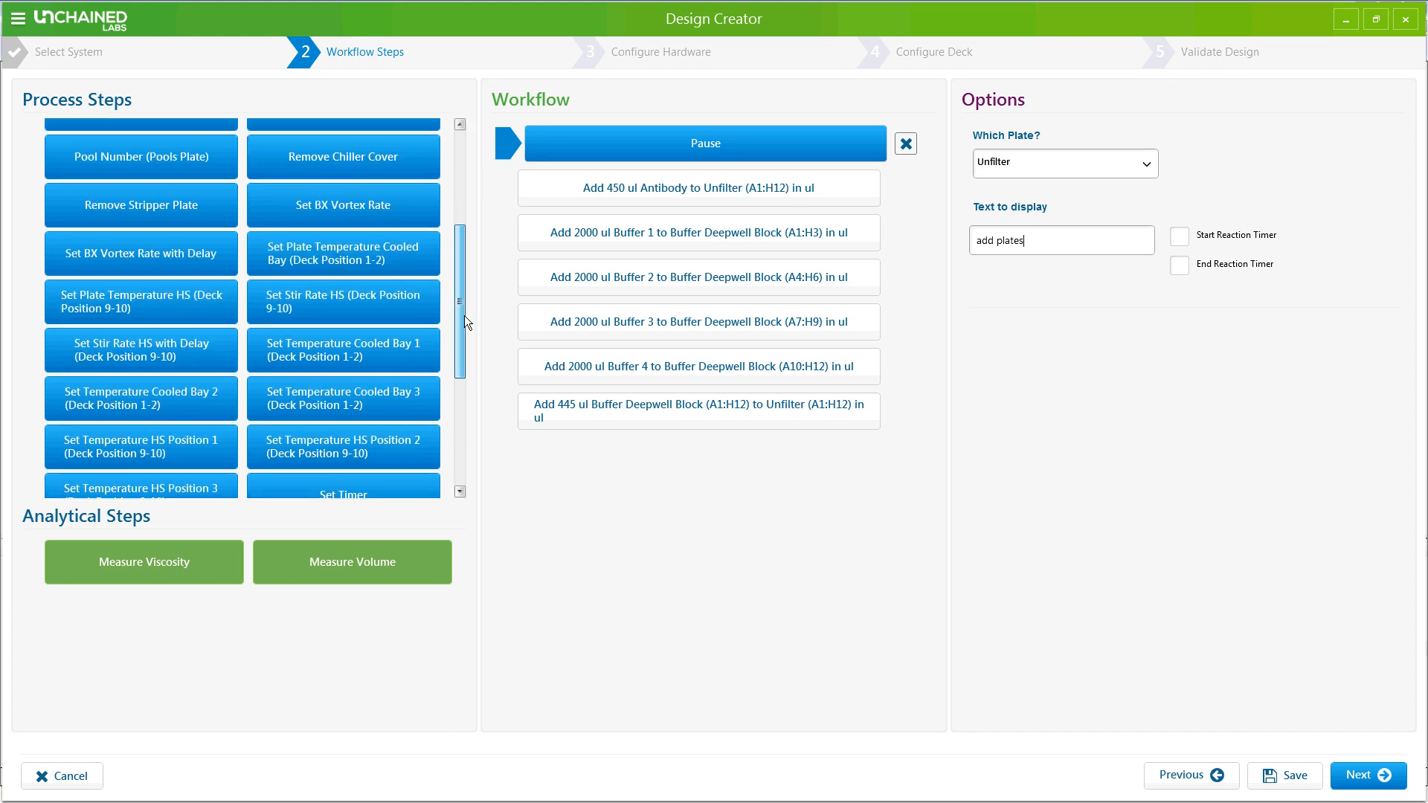
drag(464, 315, 464, 327)
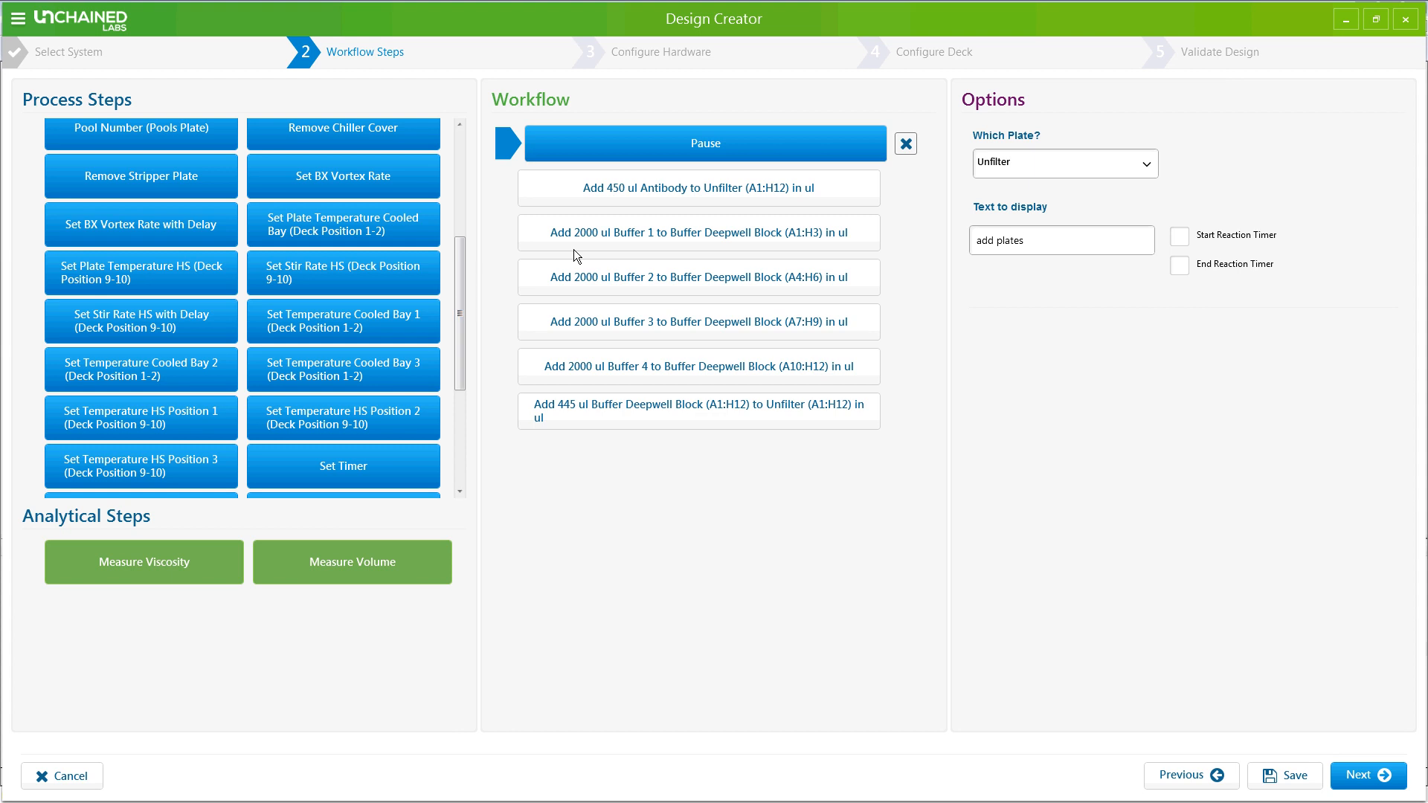
drag(458, 299, 462, 194)
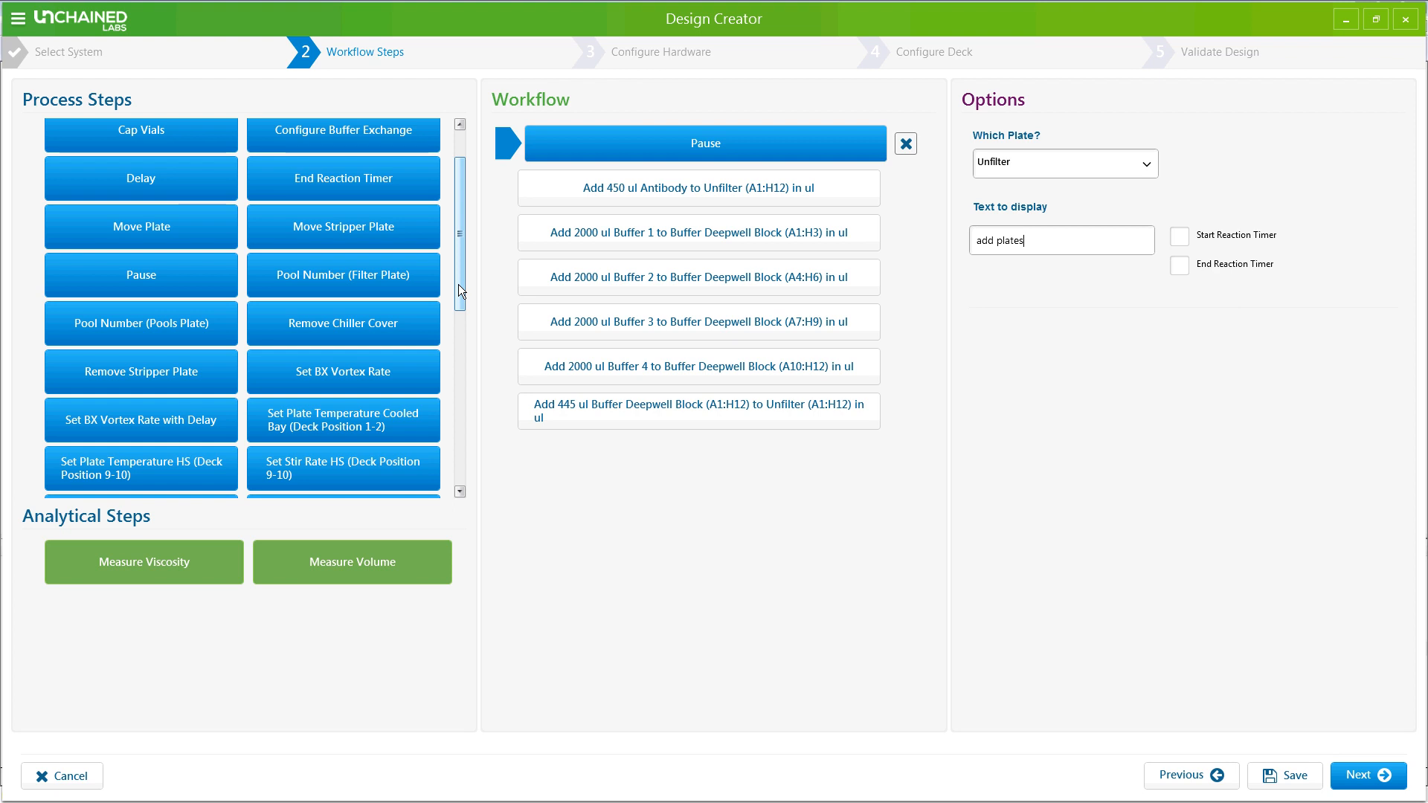
scroll(458, 284, up, 1)
scroll(458, 284, up, 1)
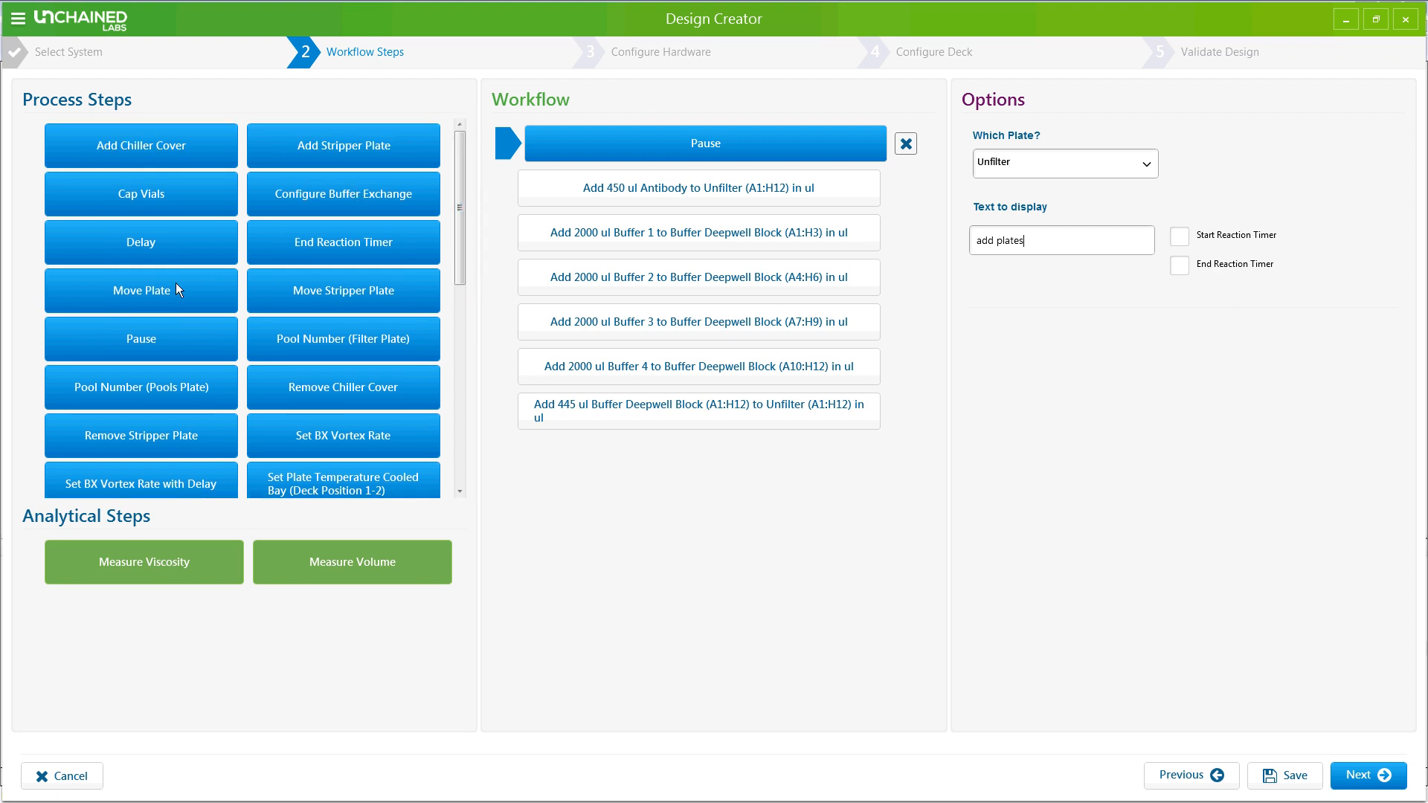
Insert Move Plate, Set BX Vortex Rate, Configure Buffer Exchange and Start Buffer Exchange, in that order, directly after the Antibody addition.
drag(195, 288, 643, 216)
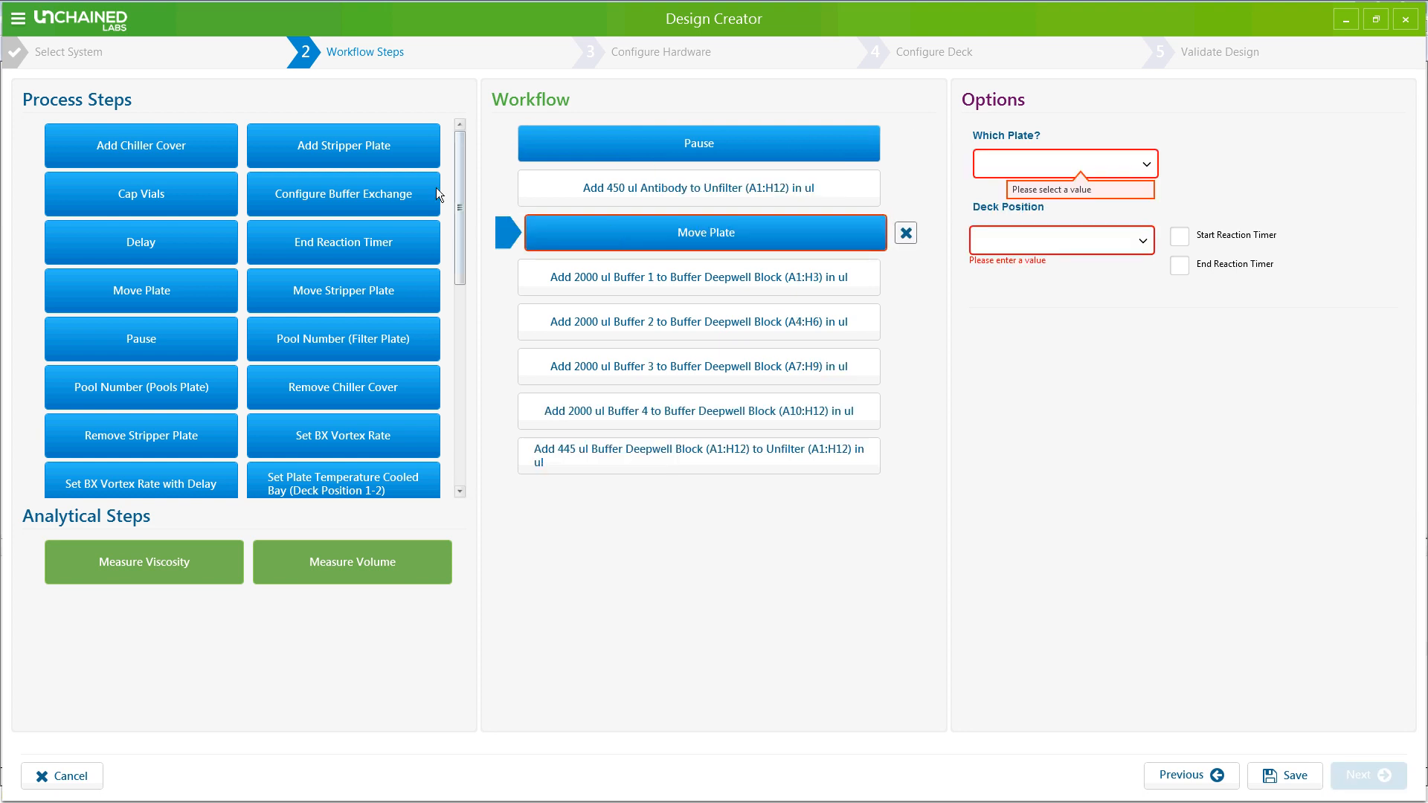
drag(438, 195, 588, 262)
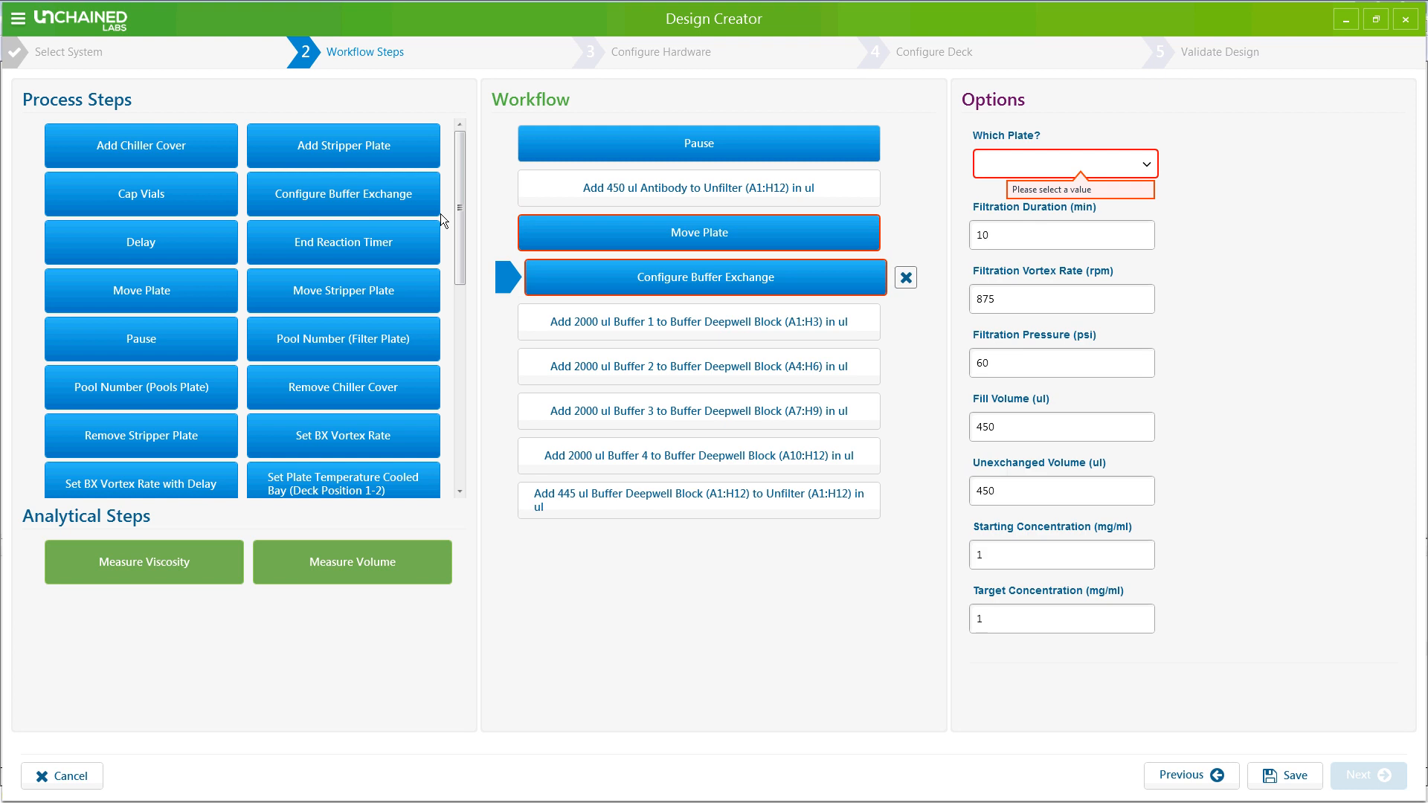
scroll(467, 267, down, 3)
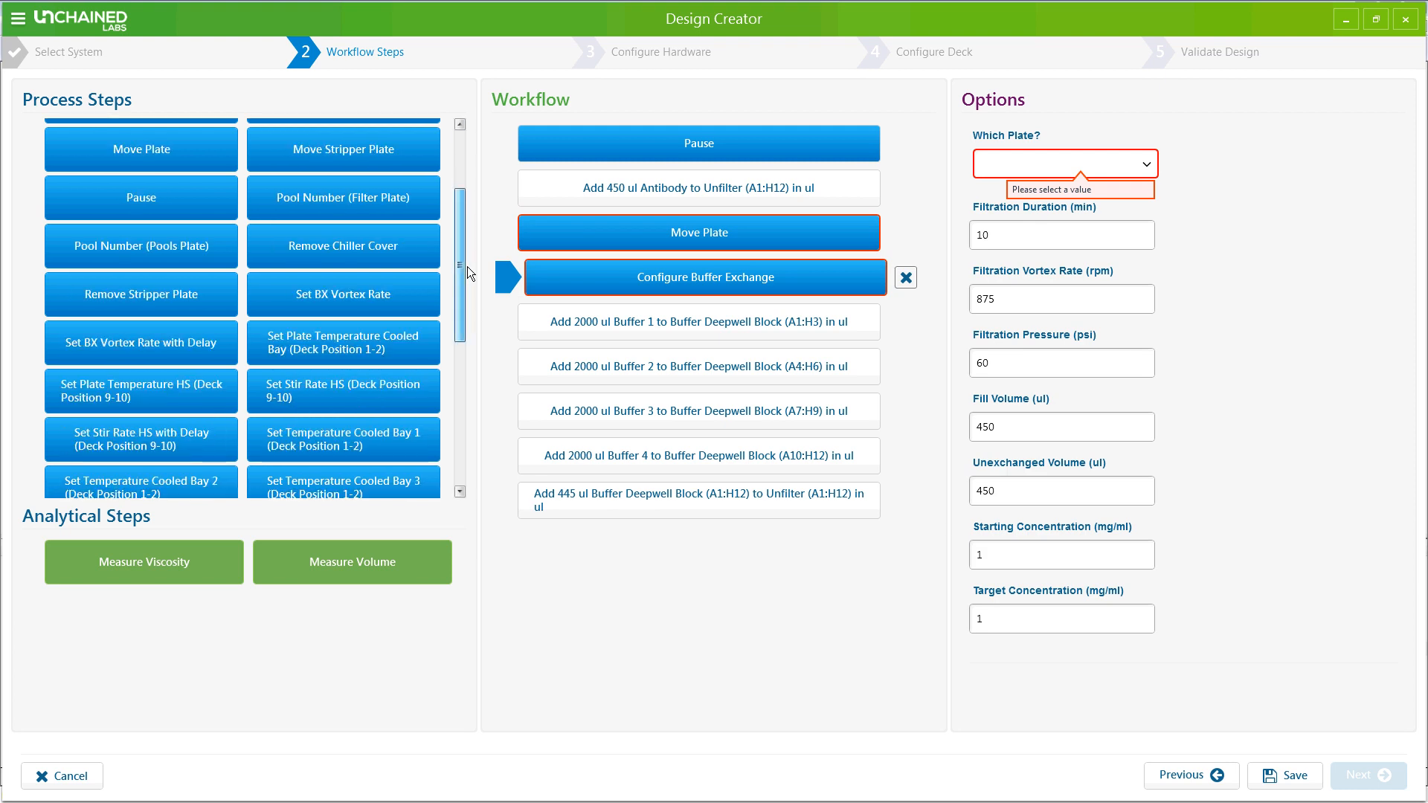
drag(257, 283, 637, 248)
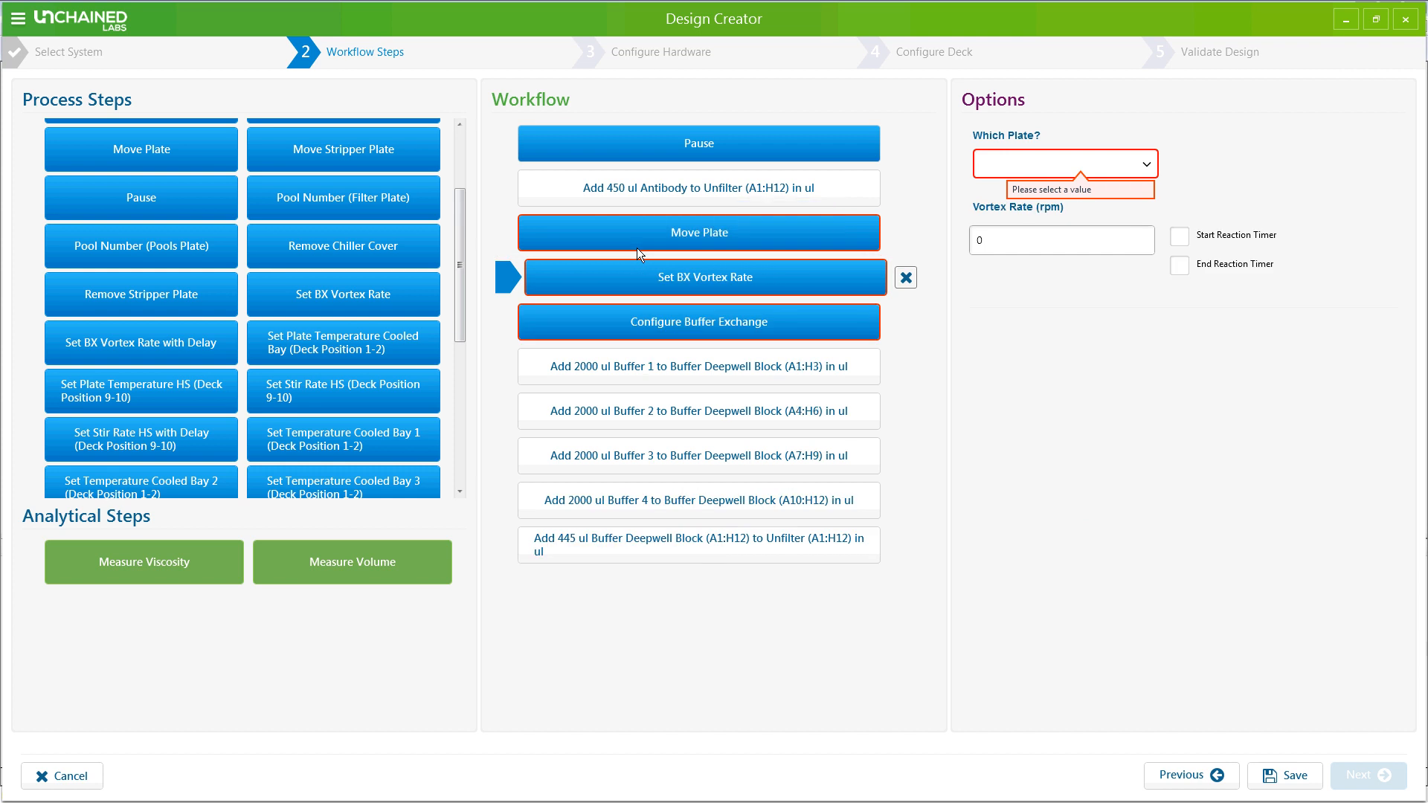
drag(457, 232, 445, 326)
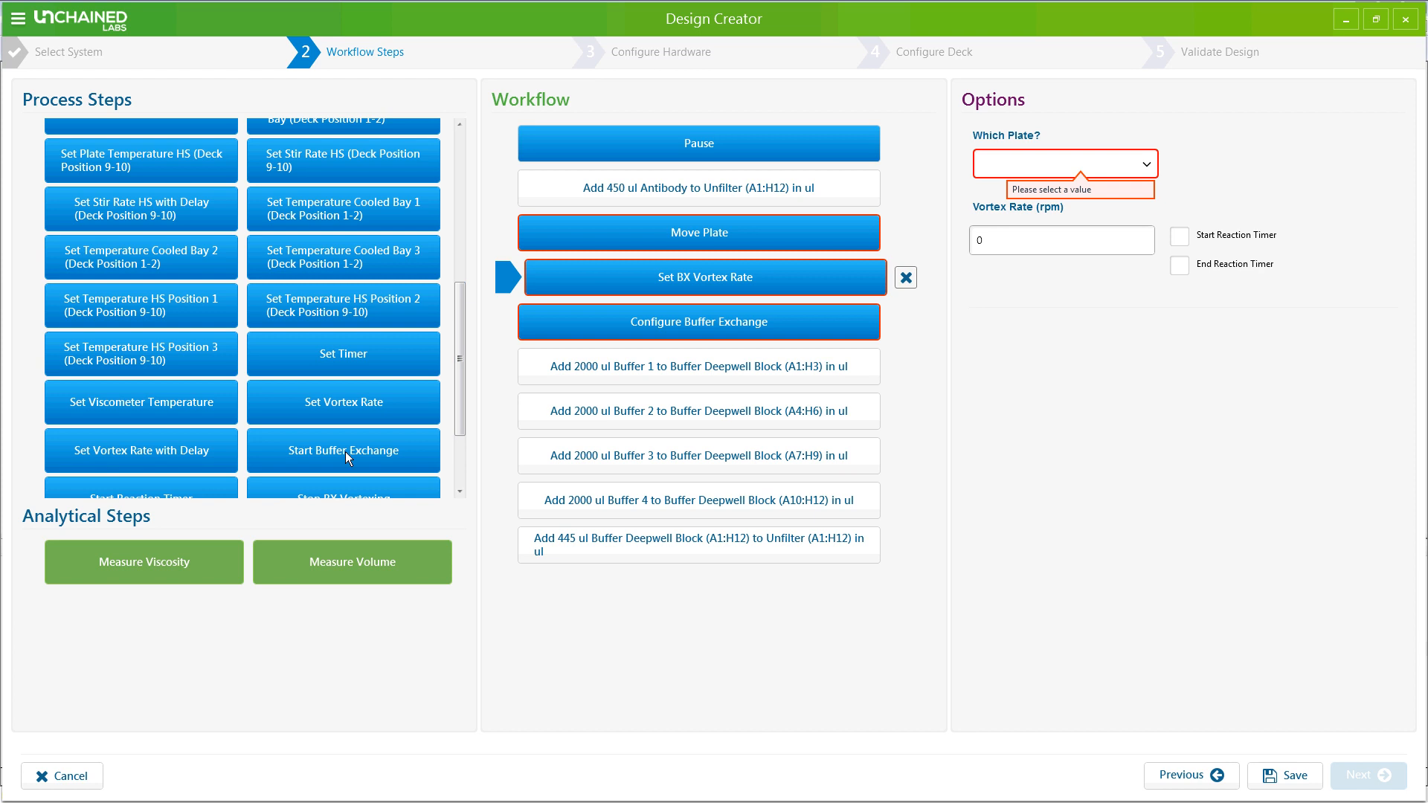
drag(345, 452, 617, 476)
drag(603, 366, 605, 355)
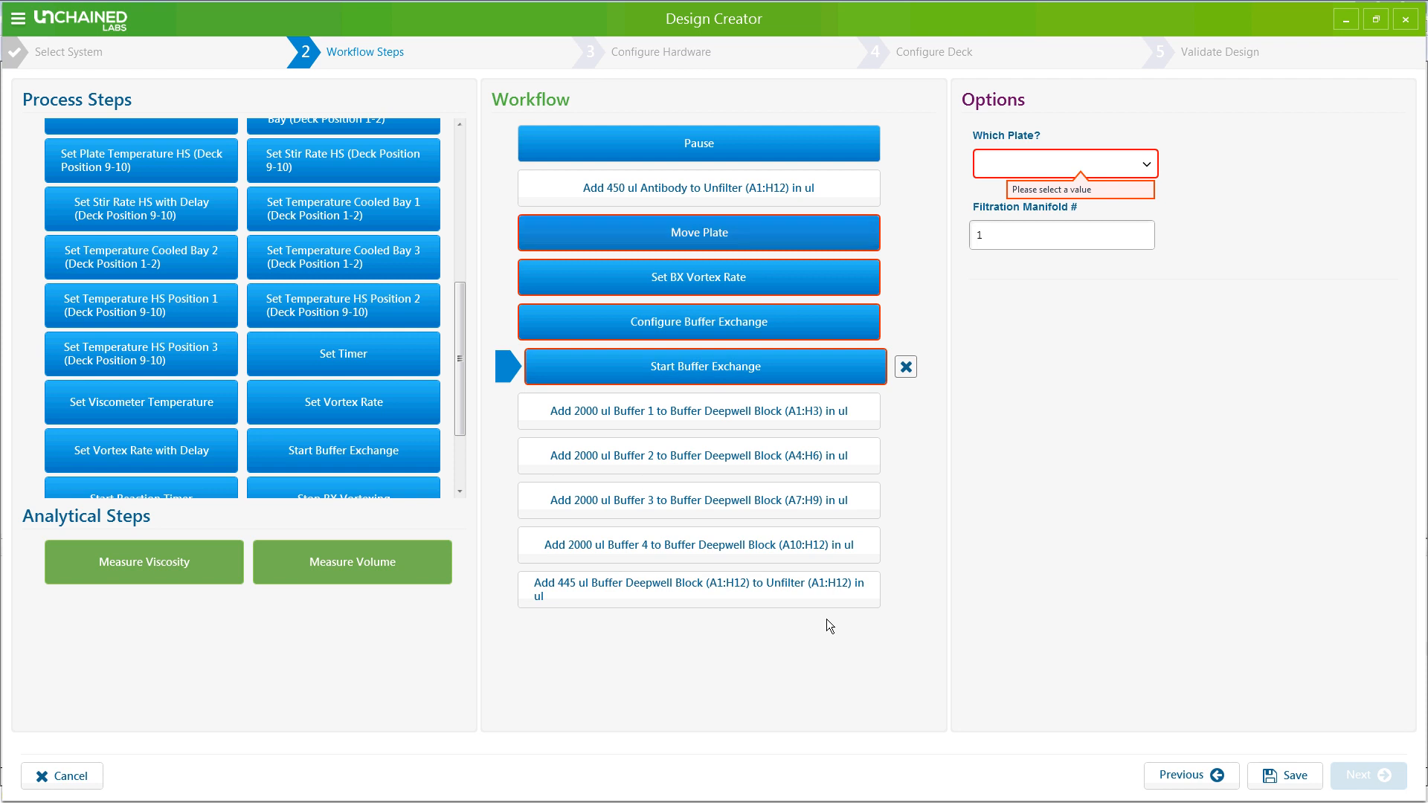
Configure the Move Plate step to move the Unfilter plate to deck position Chamber 1.
click(745, 235)
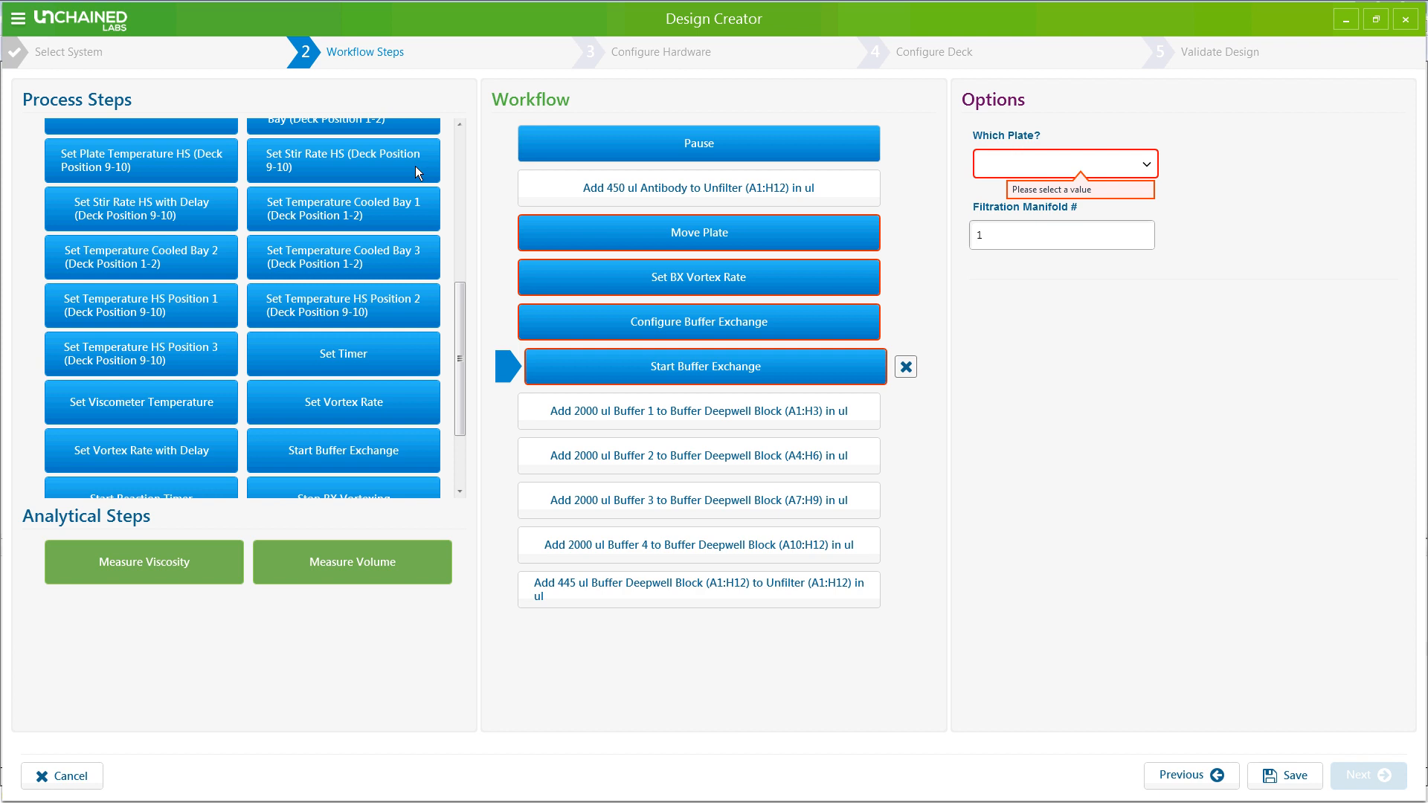
click(1148, 166)
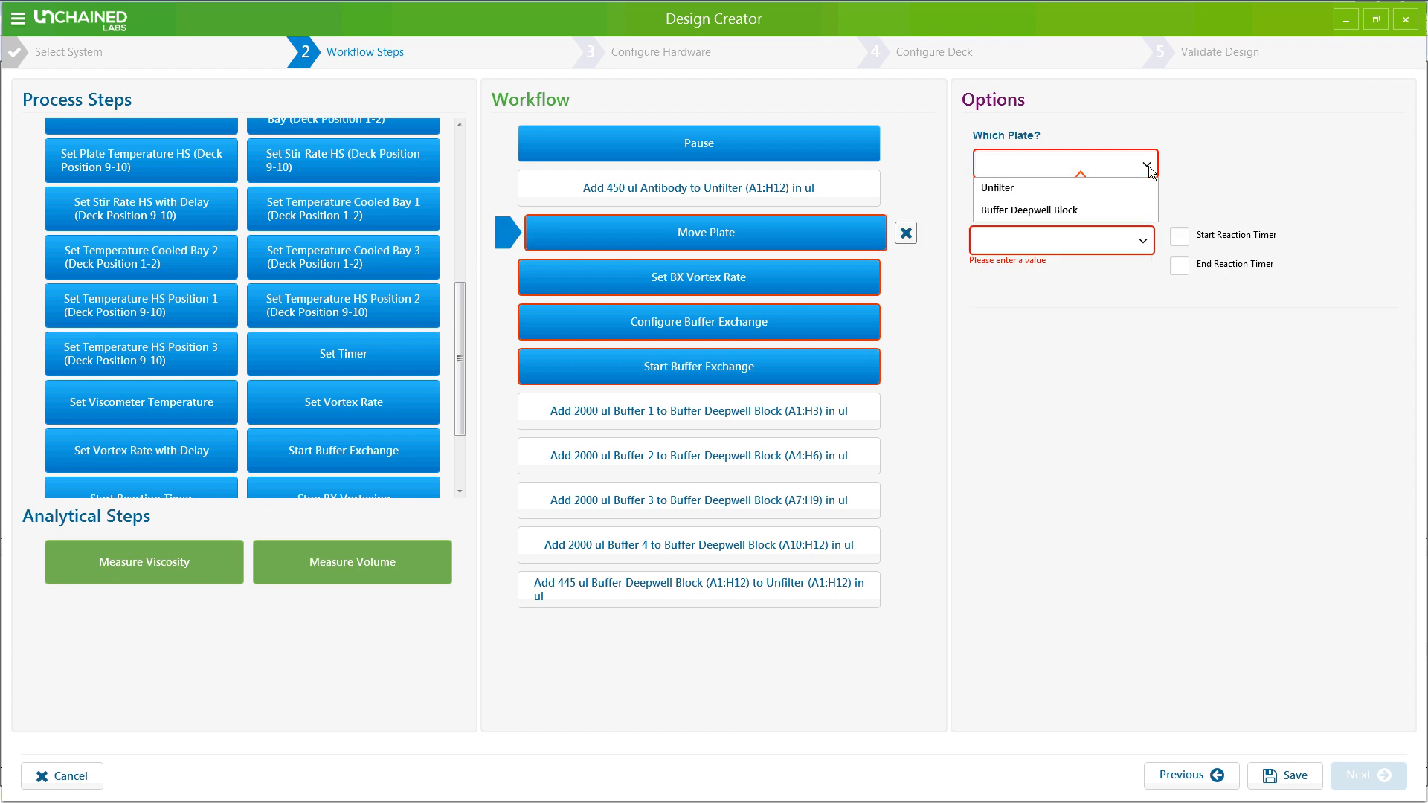
click(1072, 189)
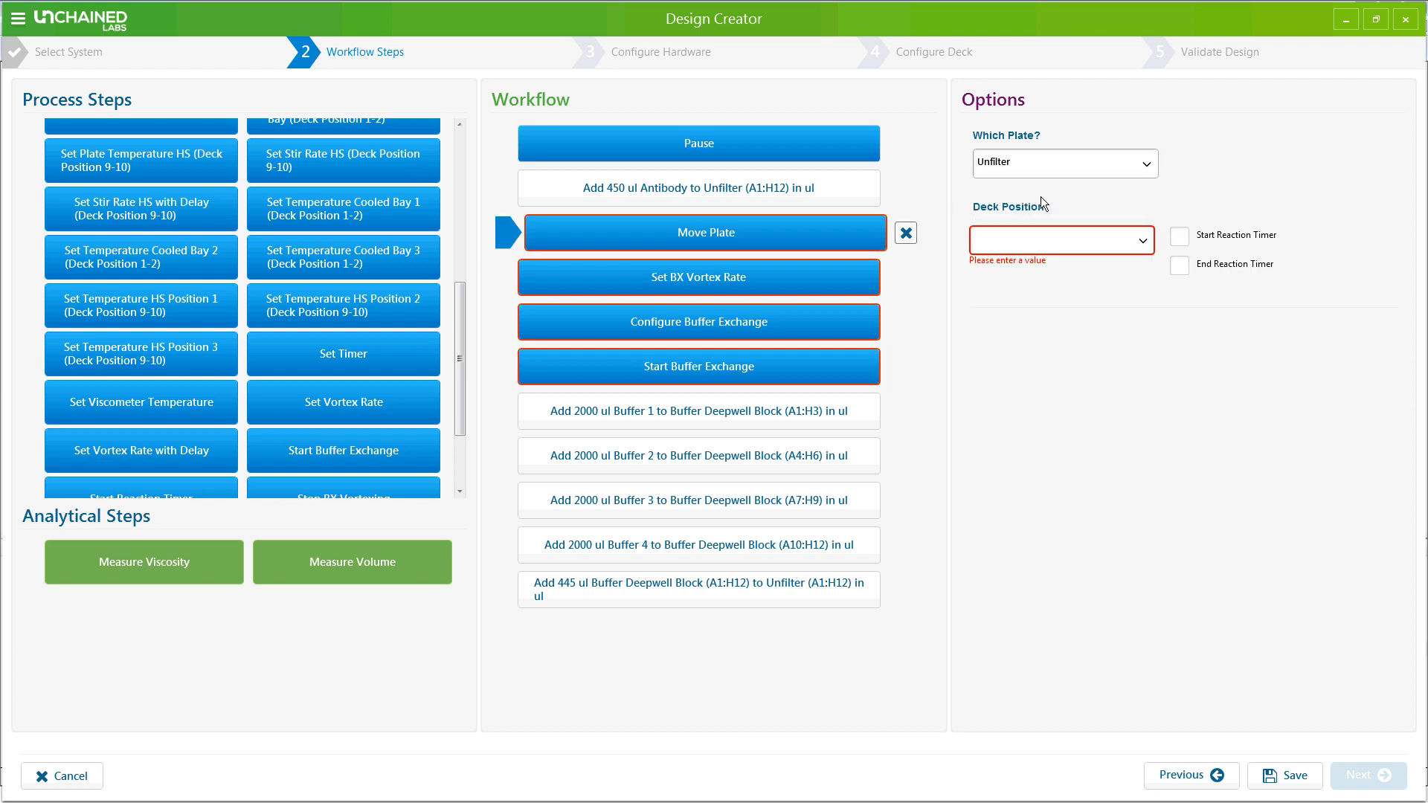
click(1024, 241)
scroll(1042, 320, down, 5)
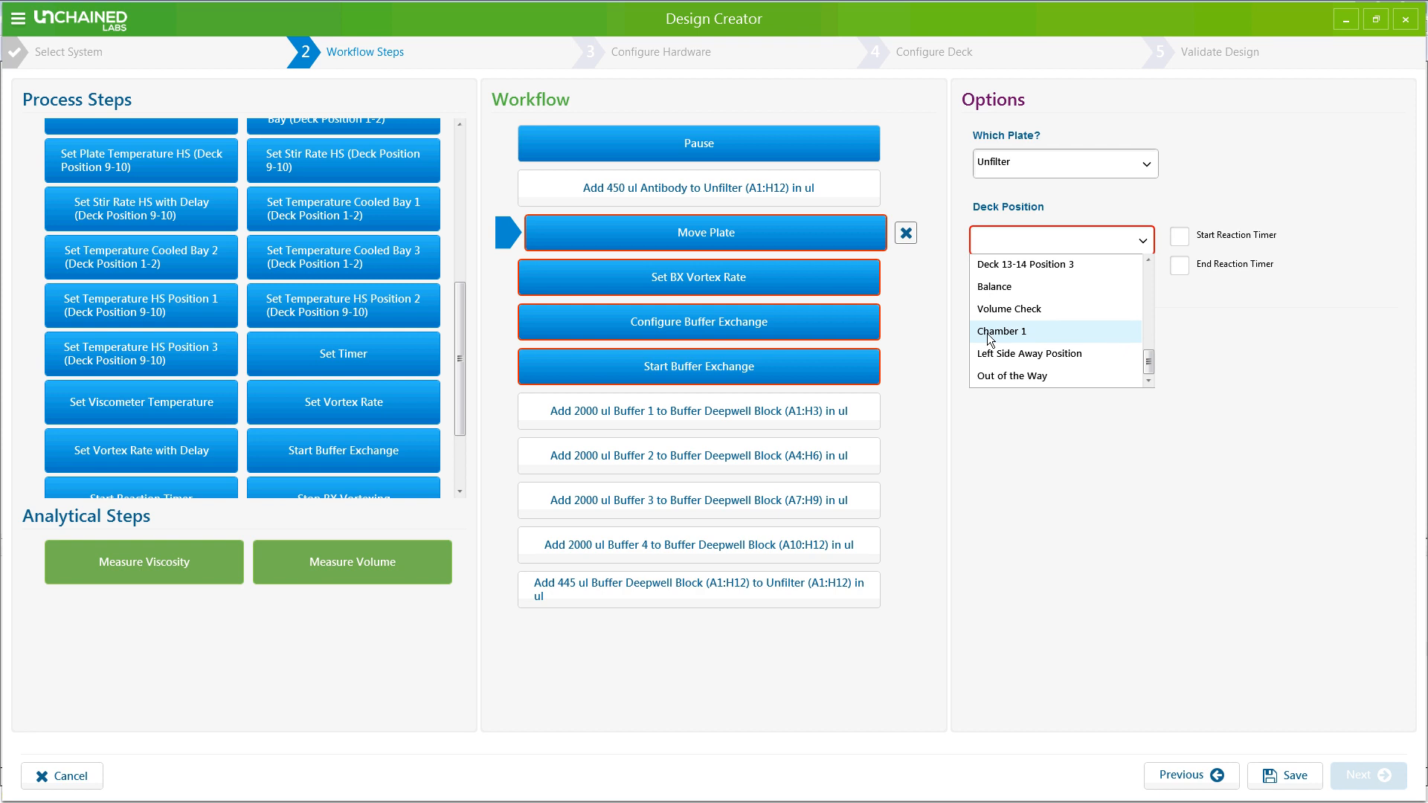
click(1019, 334)
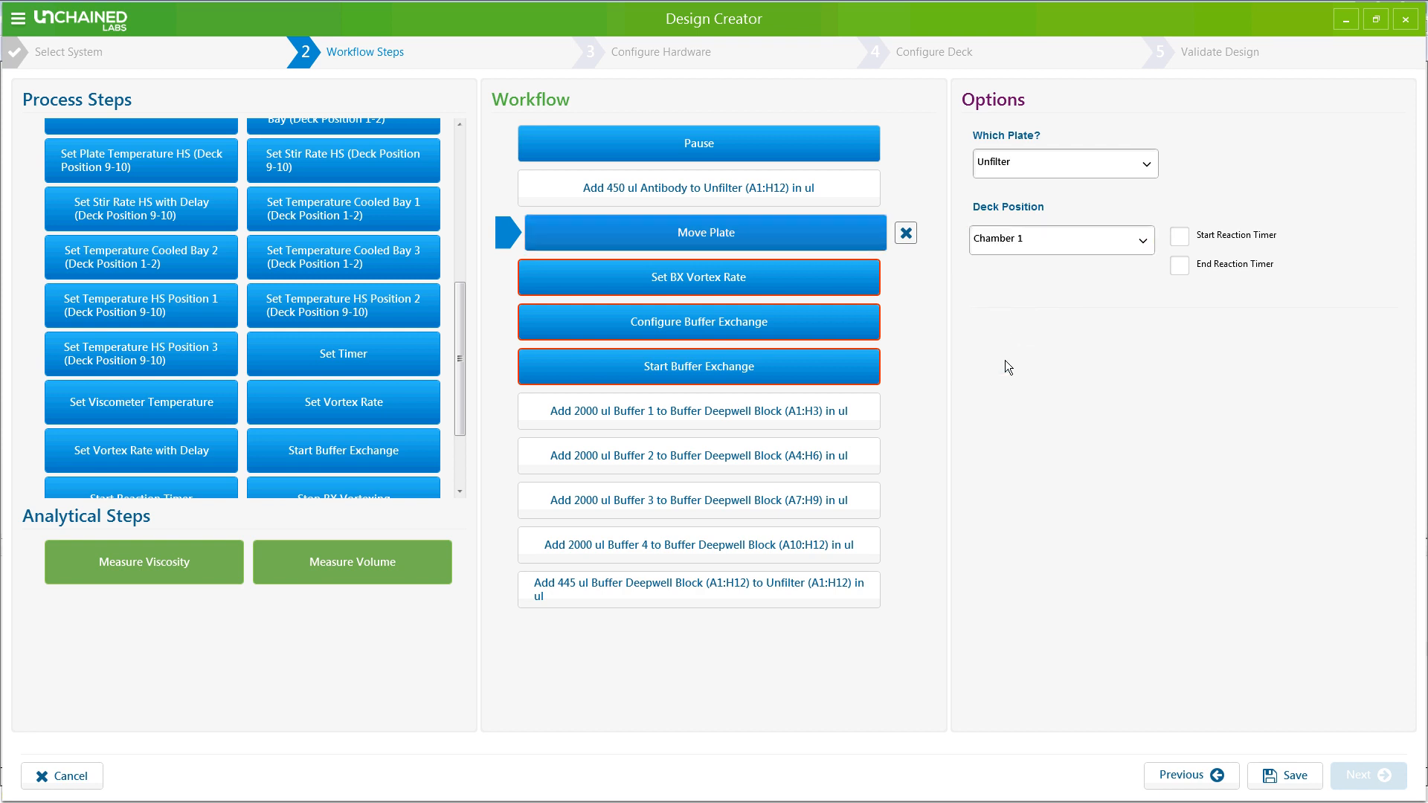
Configure Set BX Vortex Rate for the Unfilter plate with a vortex rate of 675 rpm.
click(685, 282)
click(1015, 171)
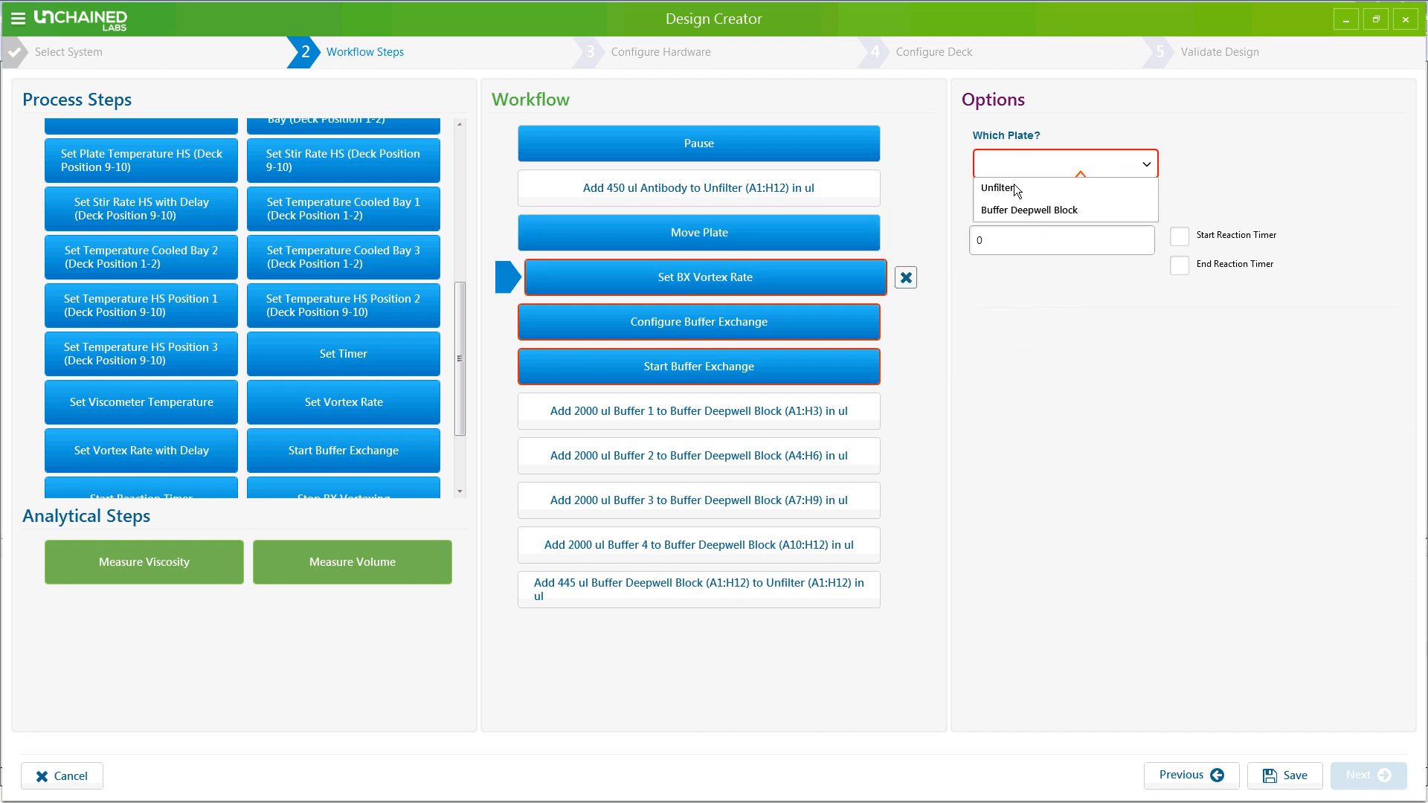
click(1015, 186)
click(1015, 235)
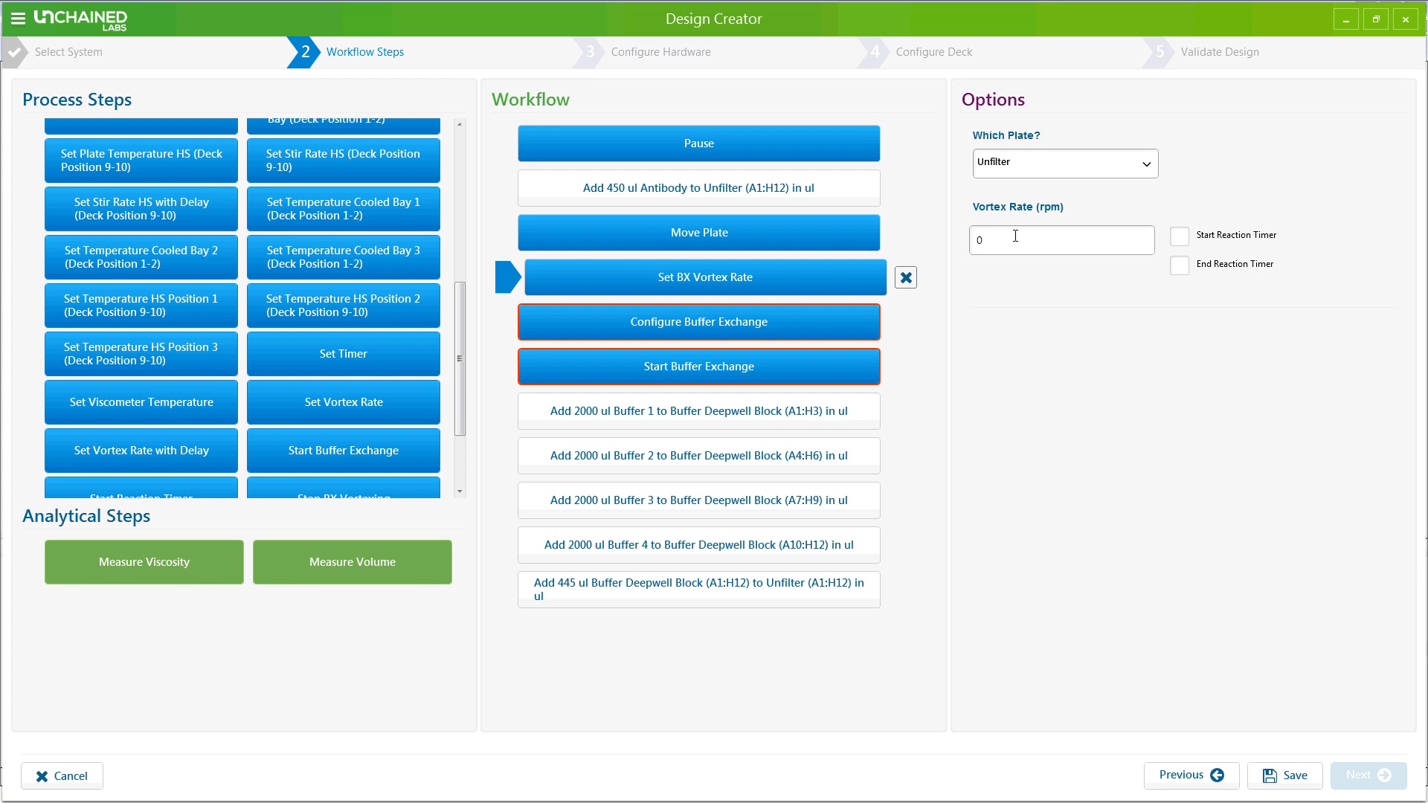
drag(1015, 237, 815, 216)
text(675)
Assign the Unfilter plate to Configure Buffer Exchange and set its filtration duration to 5 min.
click(737, 323)
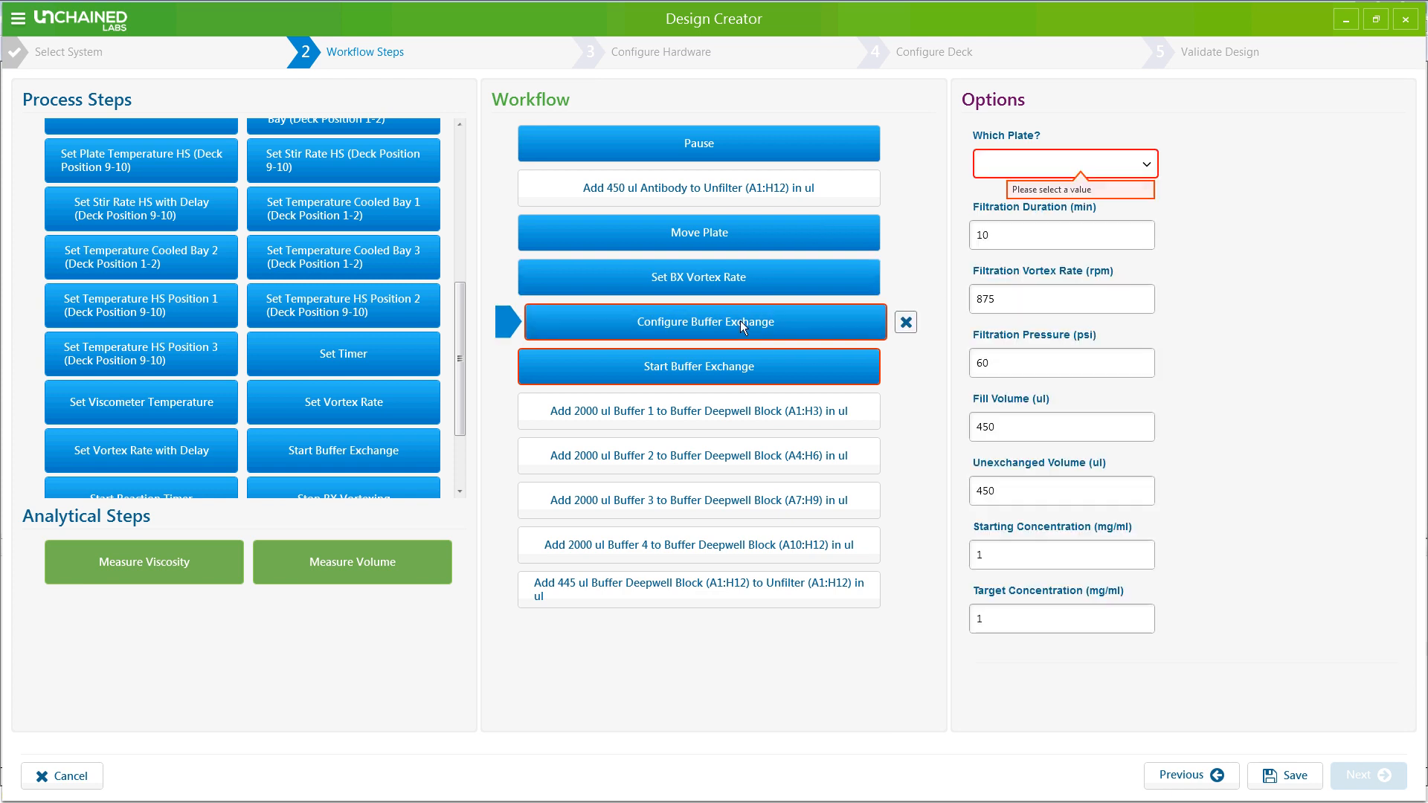
click(1041, 165)
click(1038, 195)
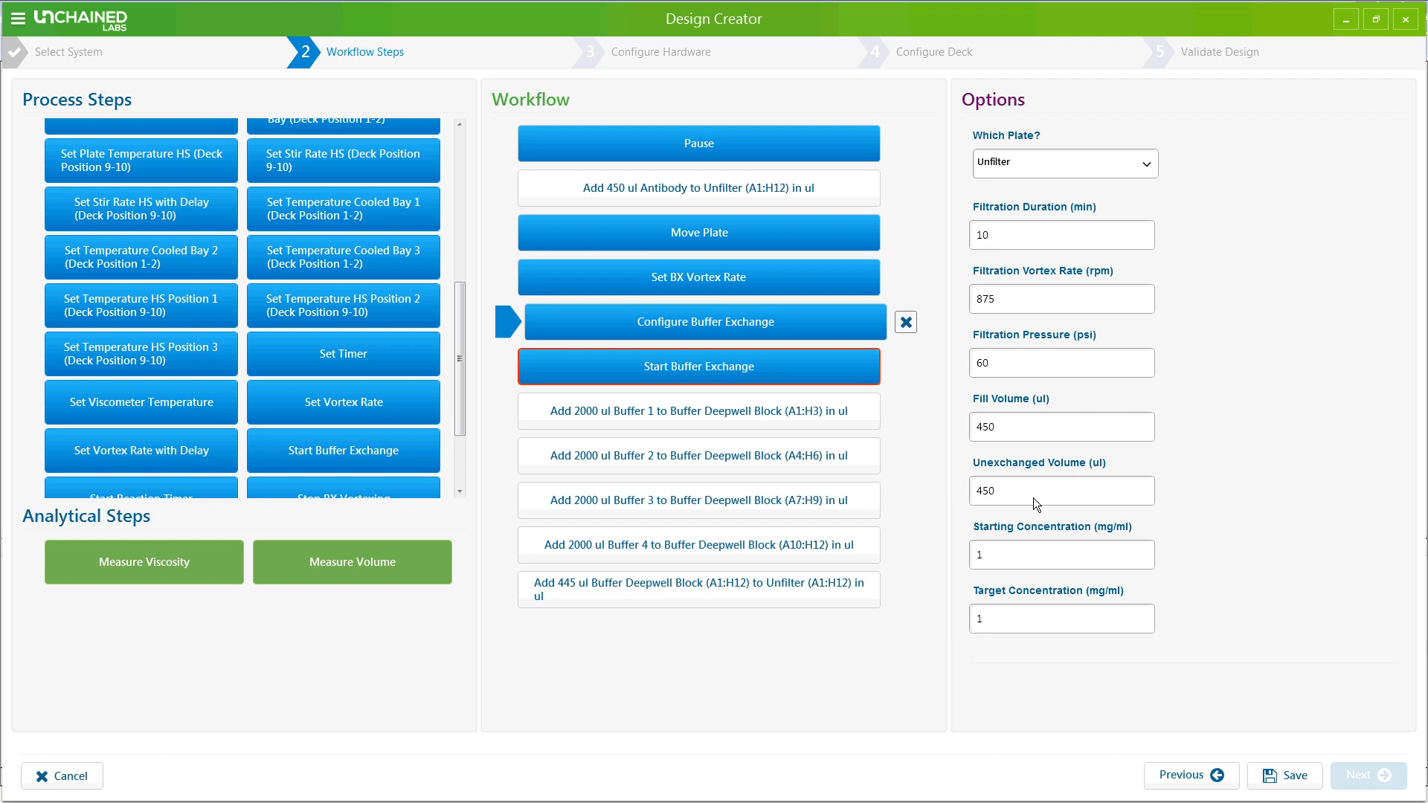
double_click(1012, 236)
text(5)
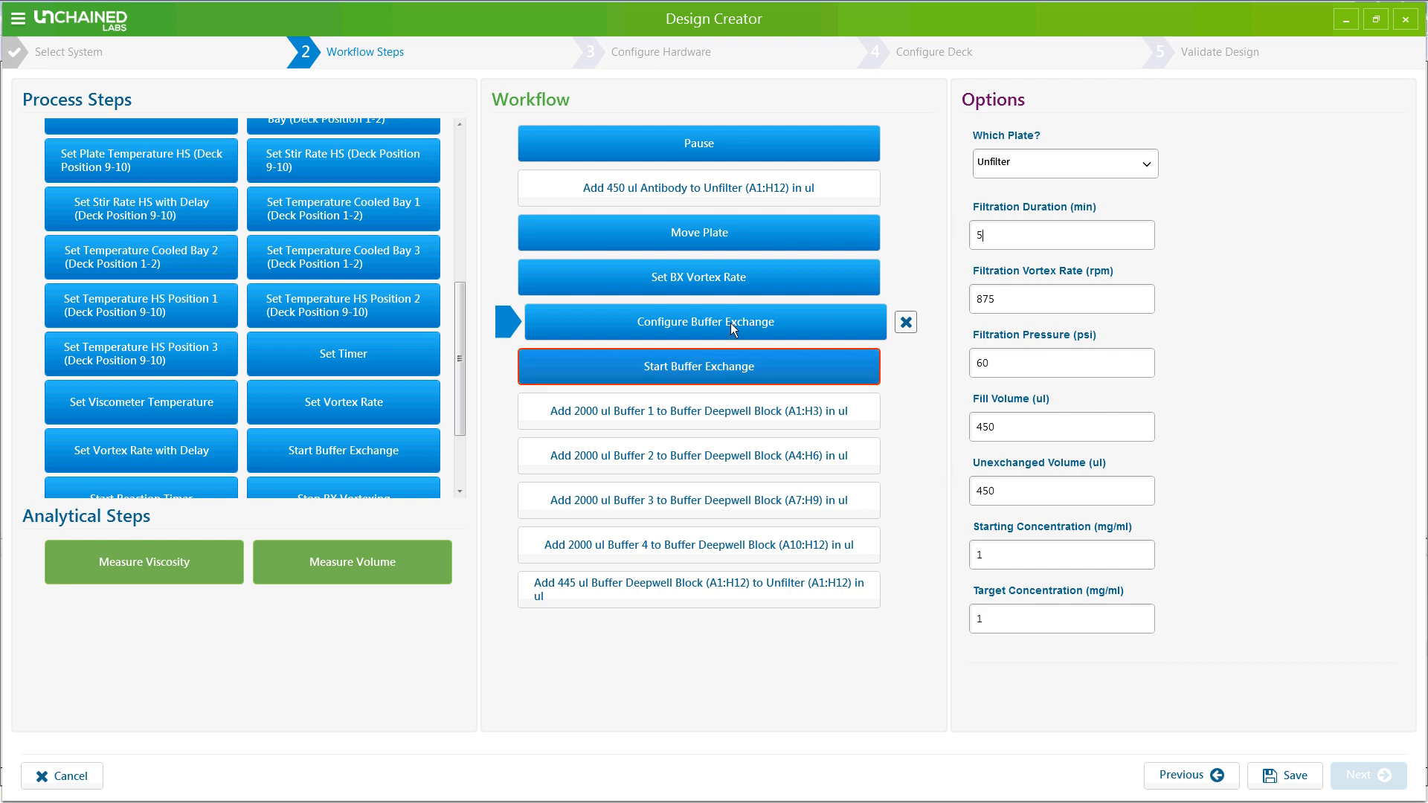
Assign the Unfilter plate to the Start Buffer Exchange step.
click(731, 366)
click(1060, 164)
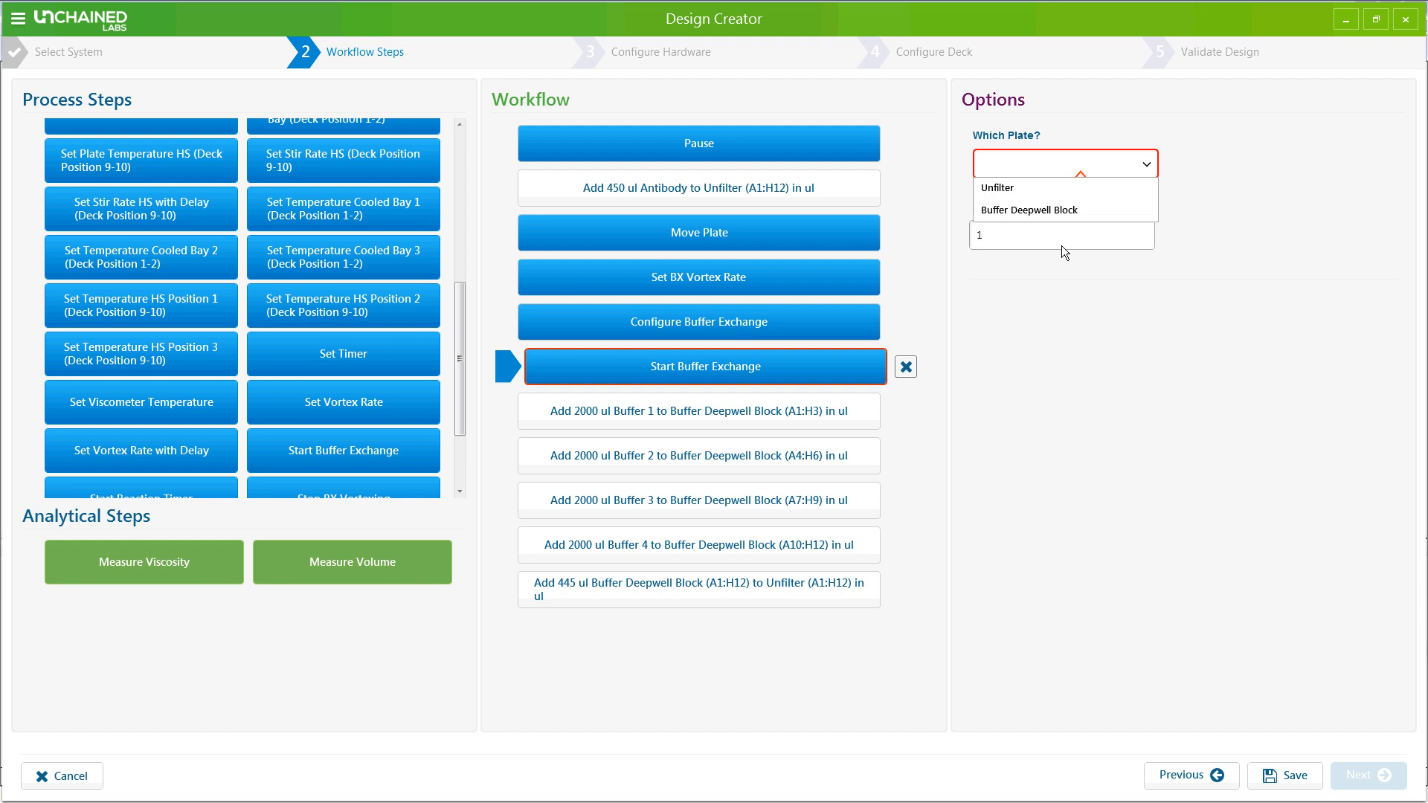
click(1044, 189)
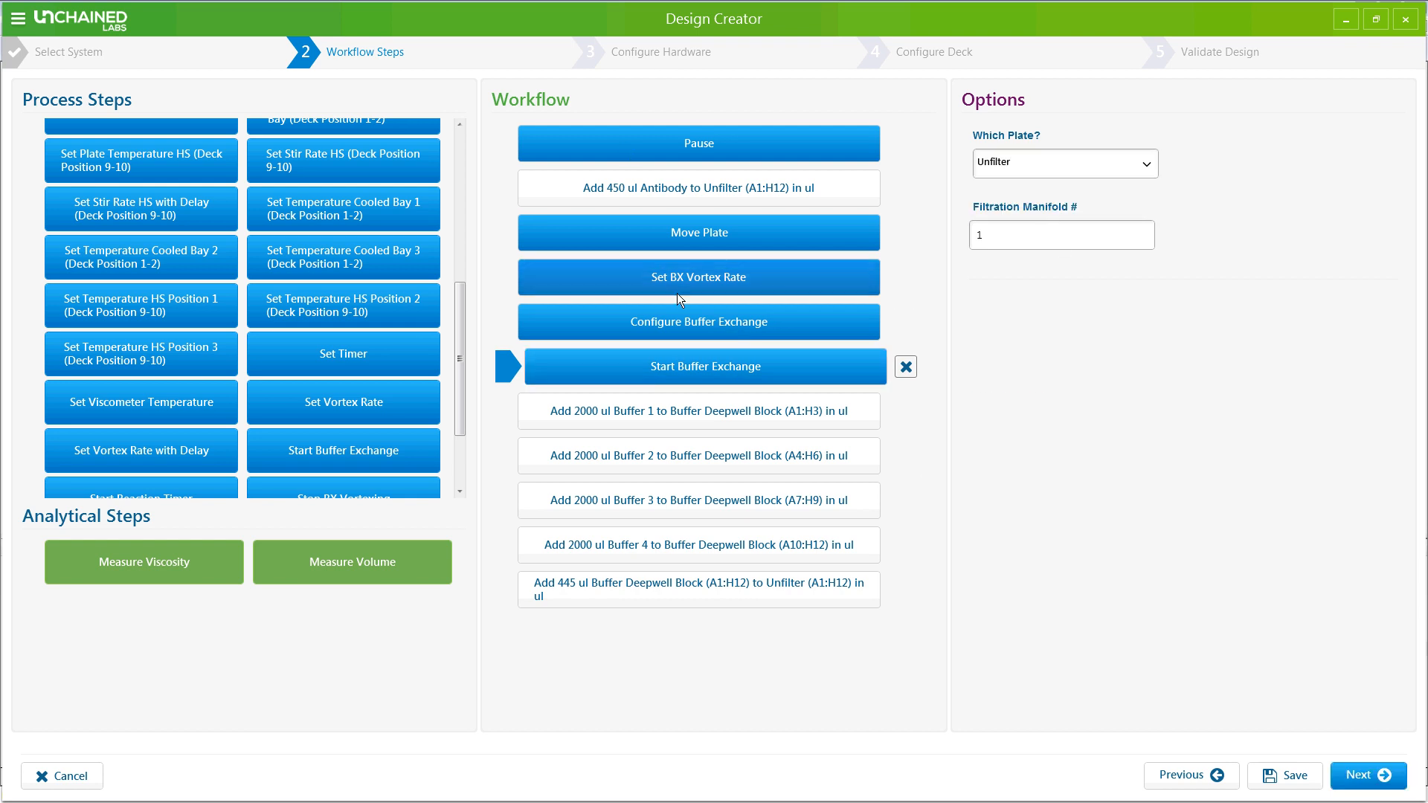
Proceed to the hardware configuration, set the Target Exchange % to 98 and review the remaining buffer exchange options.
click(1365, 779)
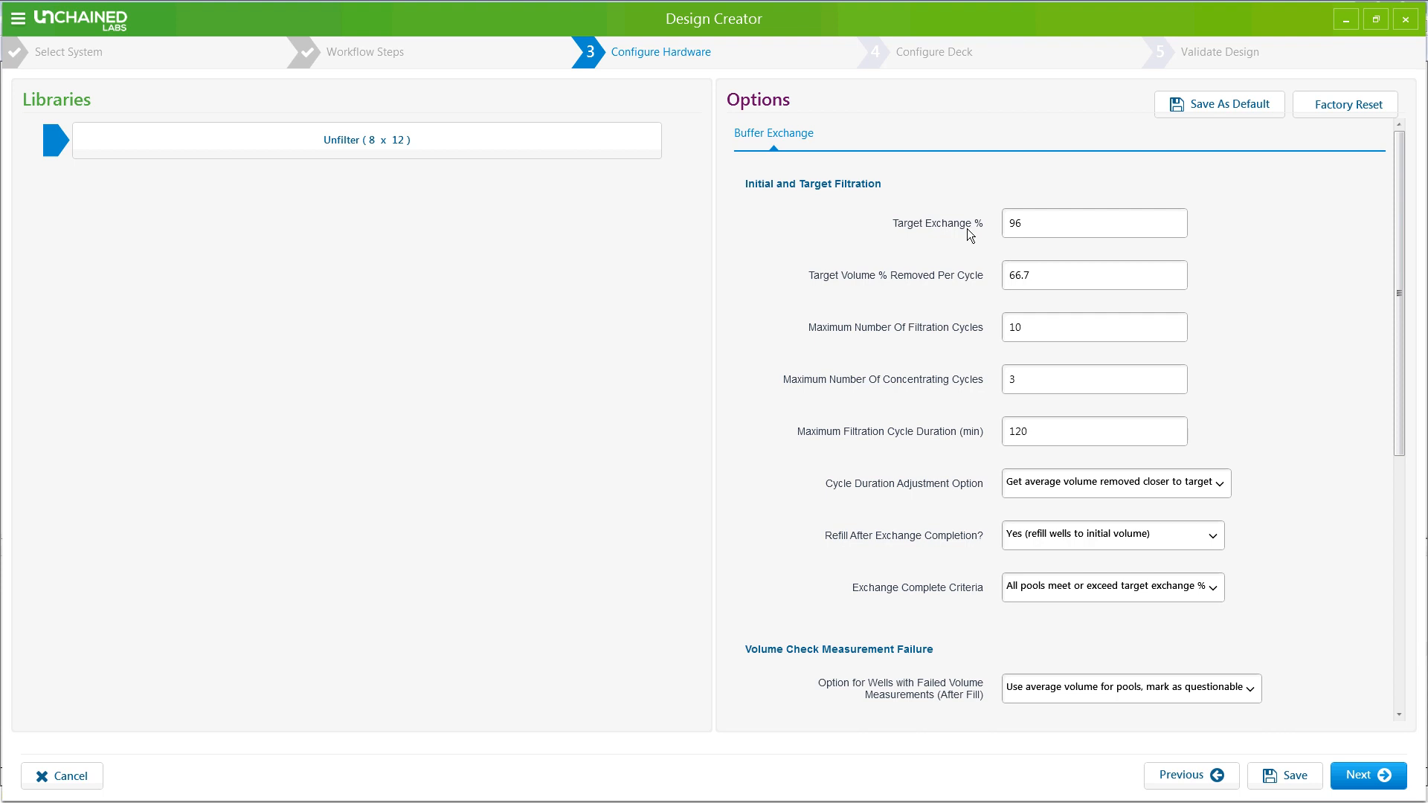
click(1039, 226)
key(BackSpace)
text(8)
drag(1401, 169, 1402, 332)
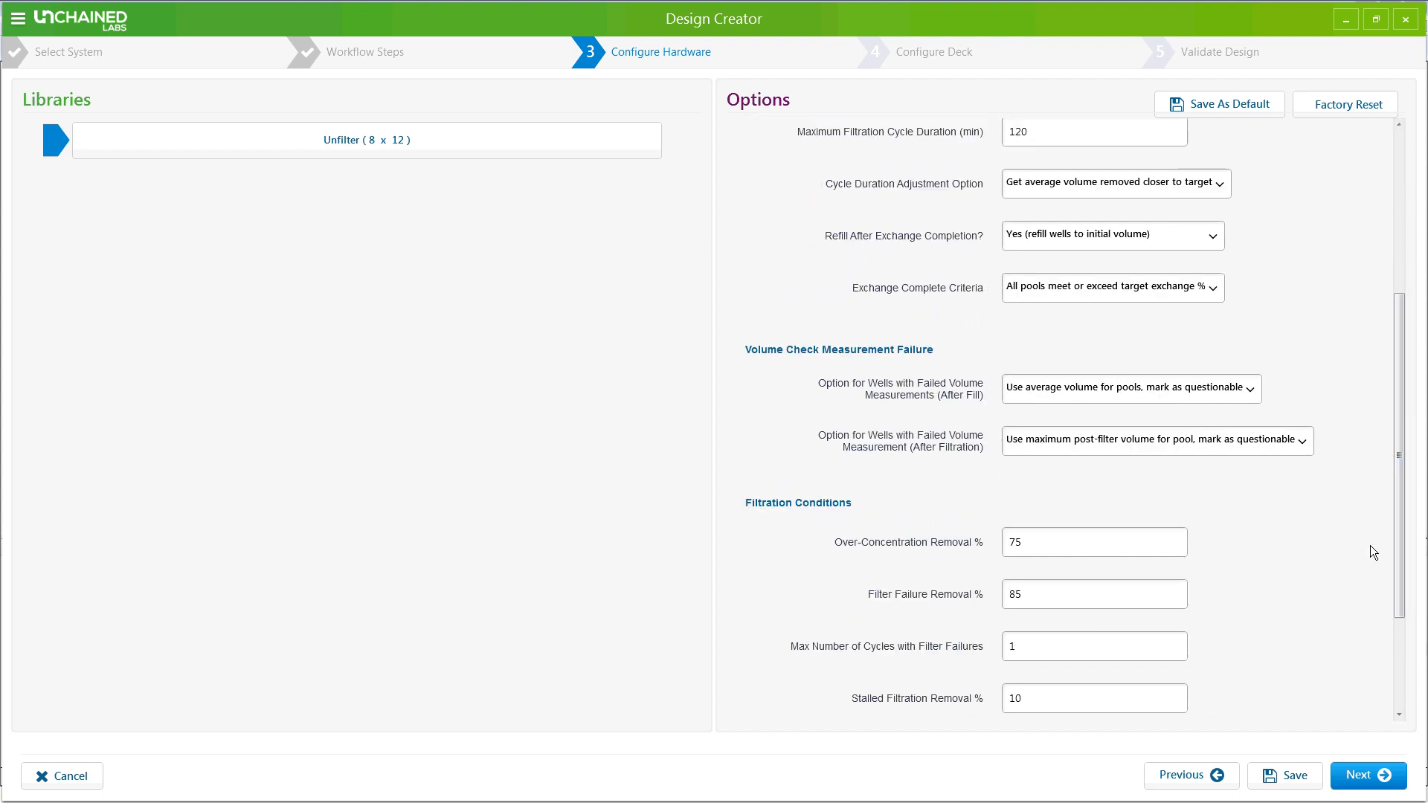
scroll(1401, 502, down, 4)
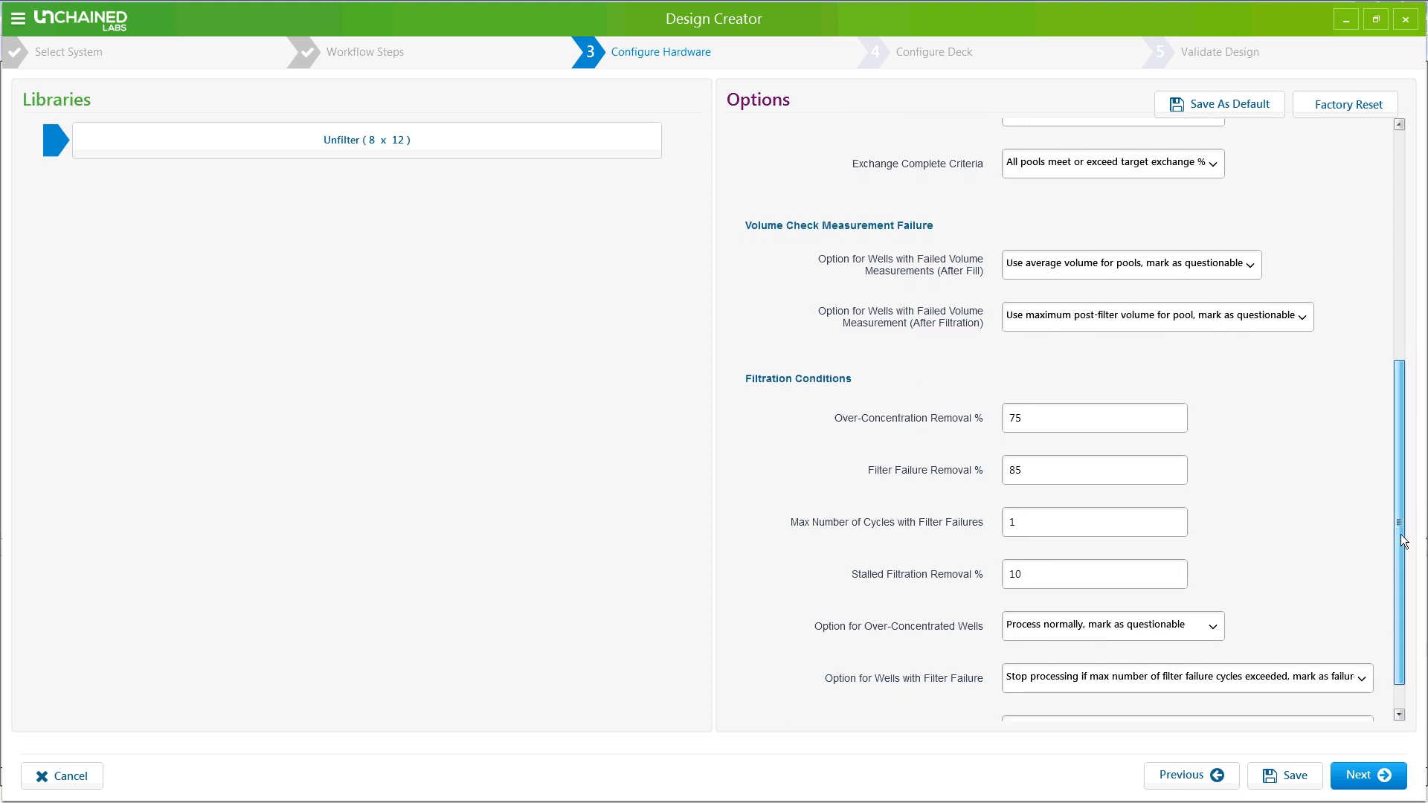
scroll(1392, 462, up, 12)
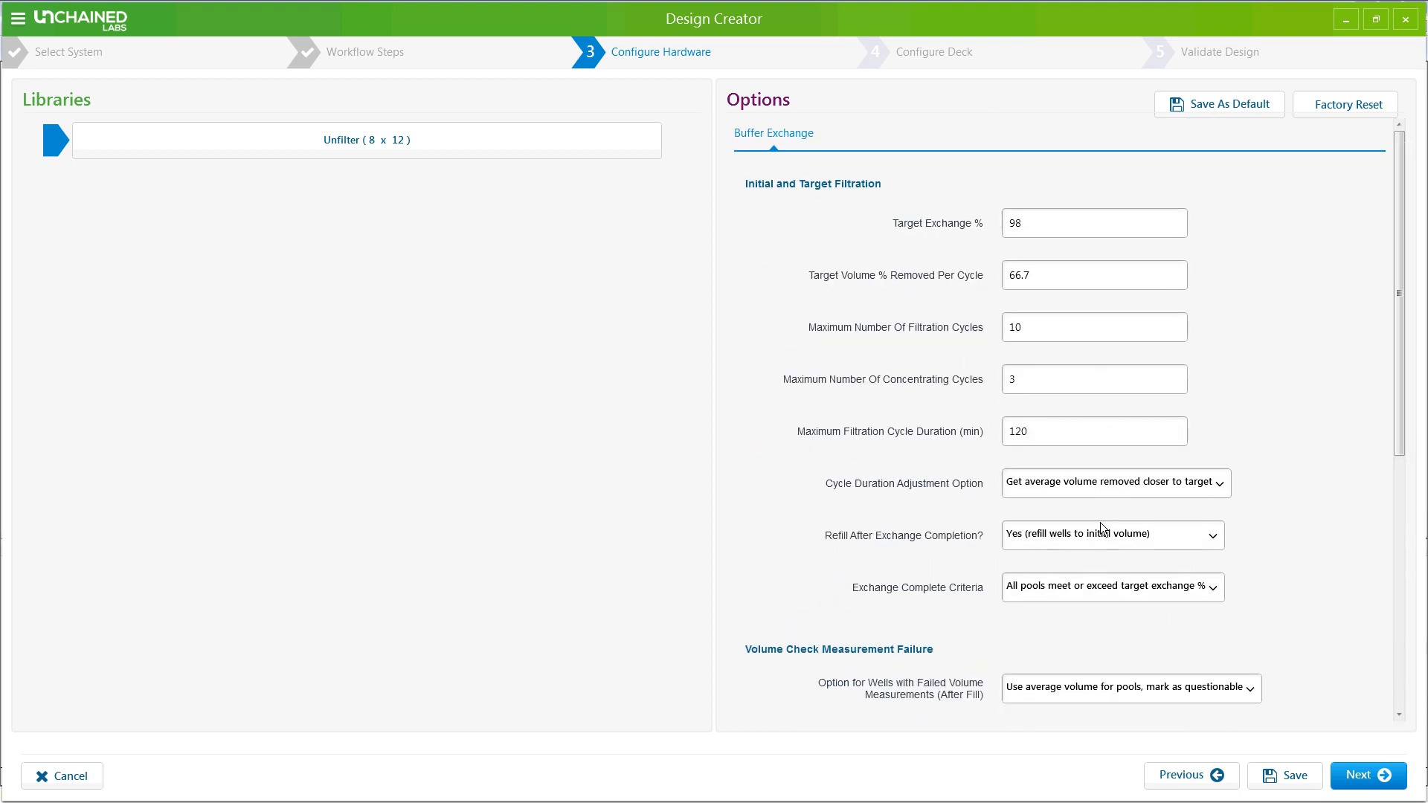
In the deck configuration, place Unfilter as Plate 8x12 MWCO Filter at Deck 5-6 Position 3 with initial state None.
click(1352, 776)
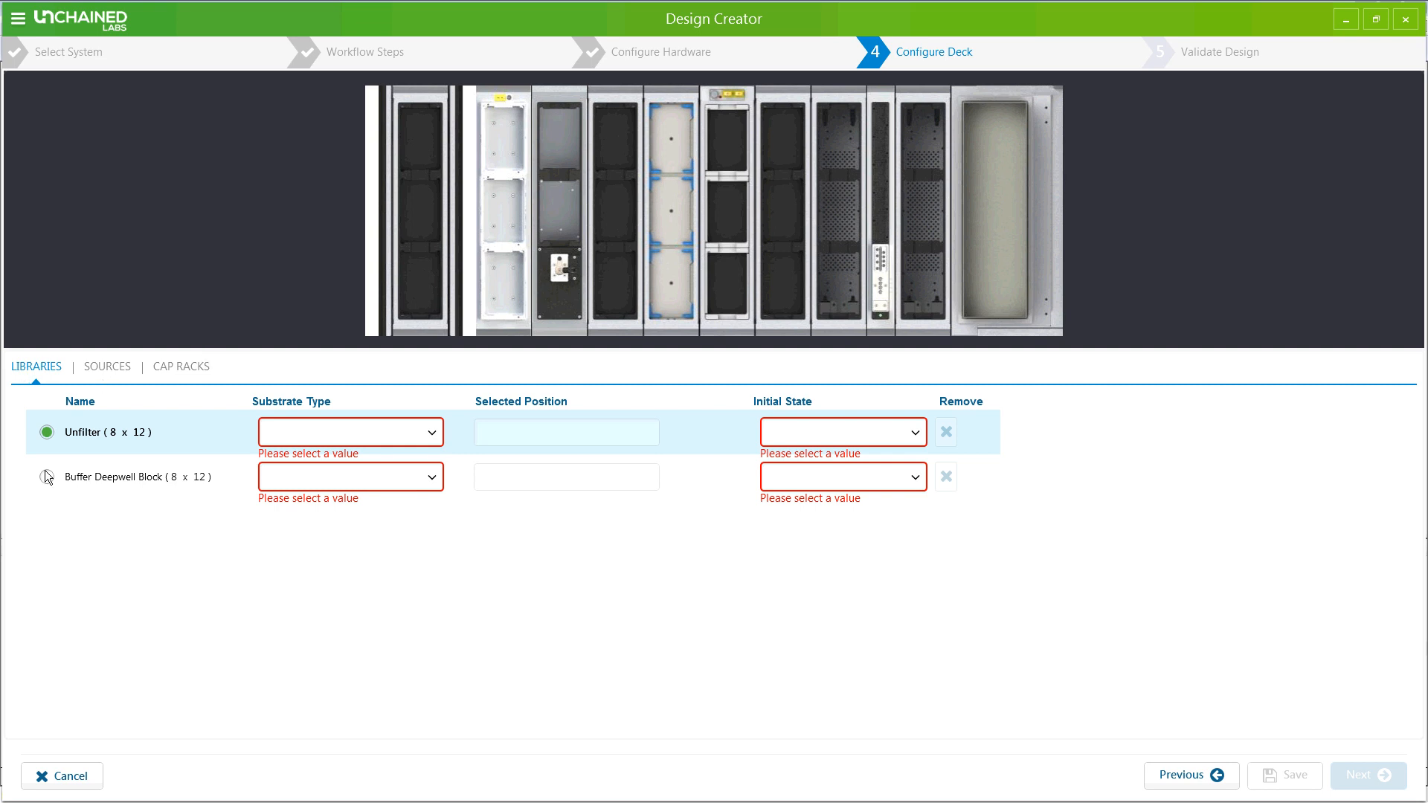
click(346, 434)
click(345, 453)
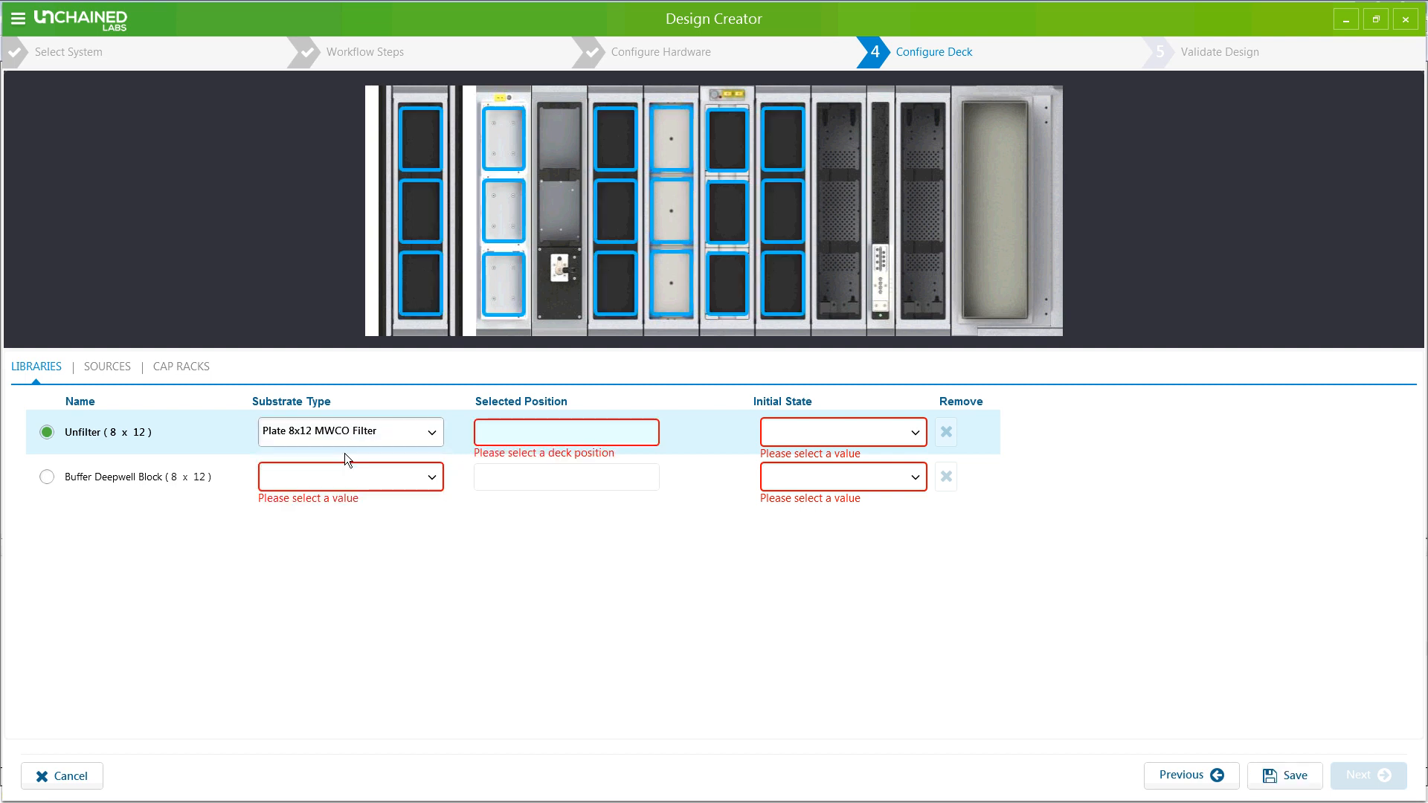
click(611, 128)
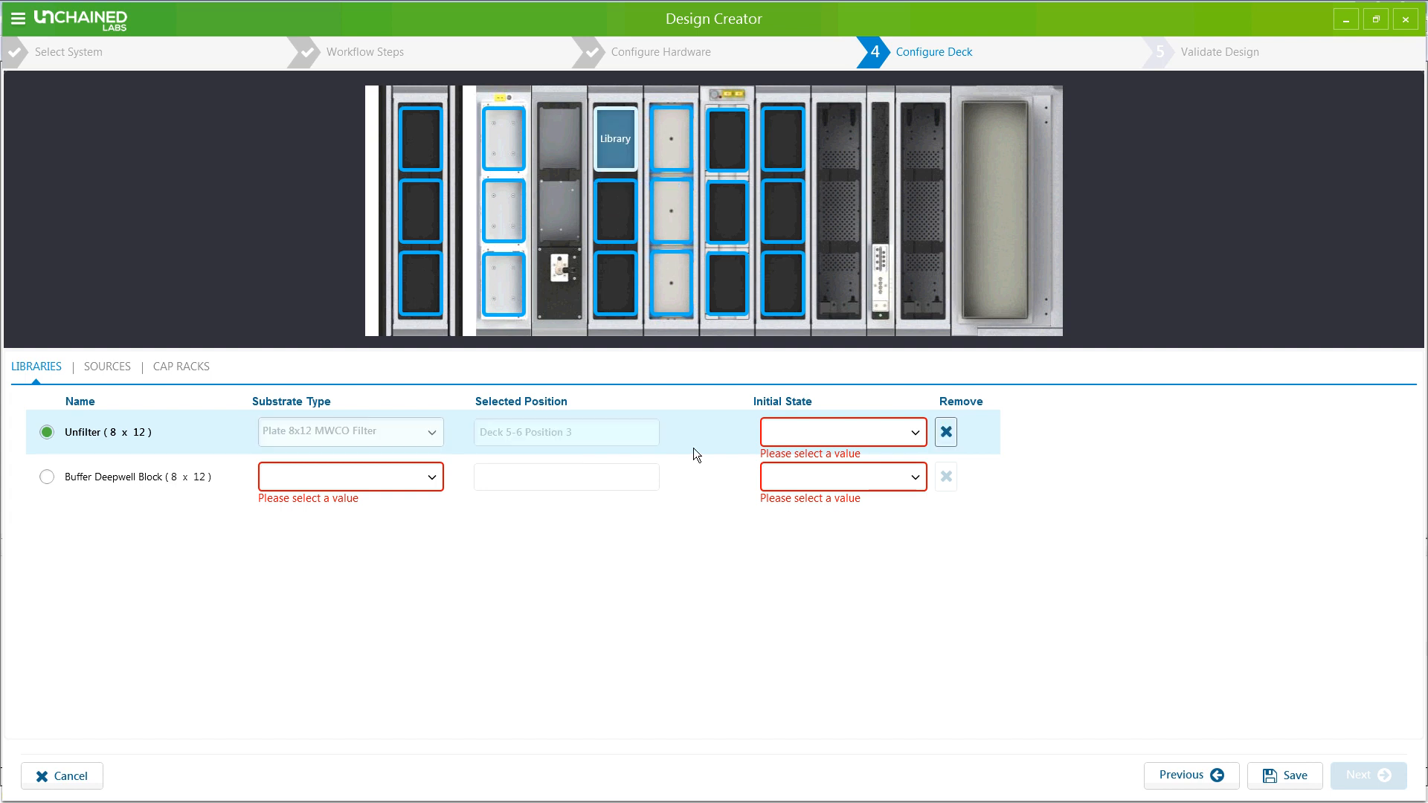
click(842, 428)
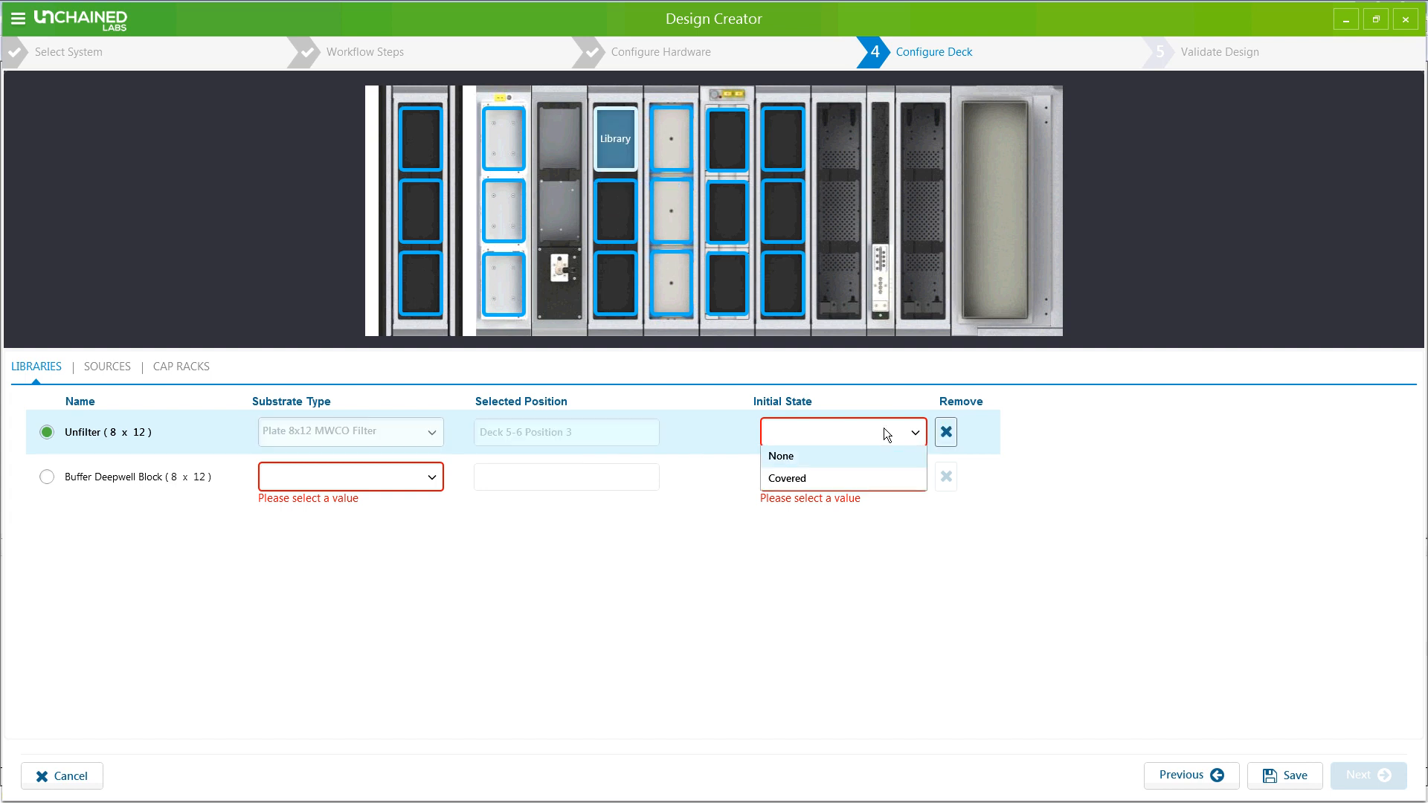
click(786, 457)
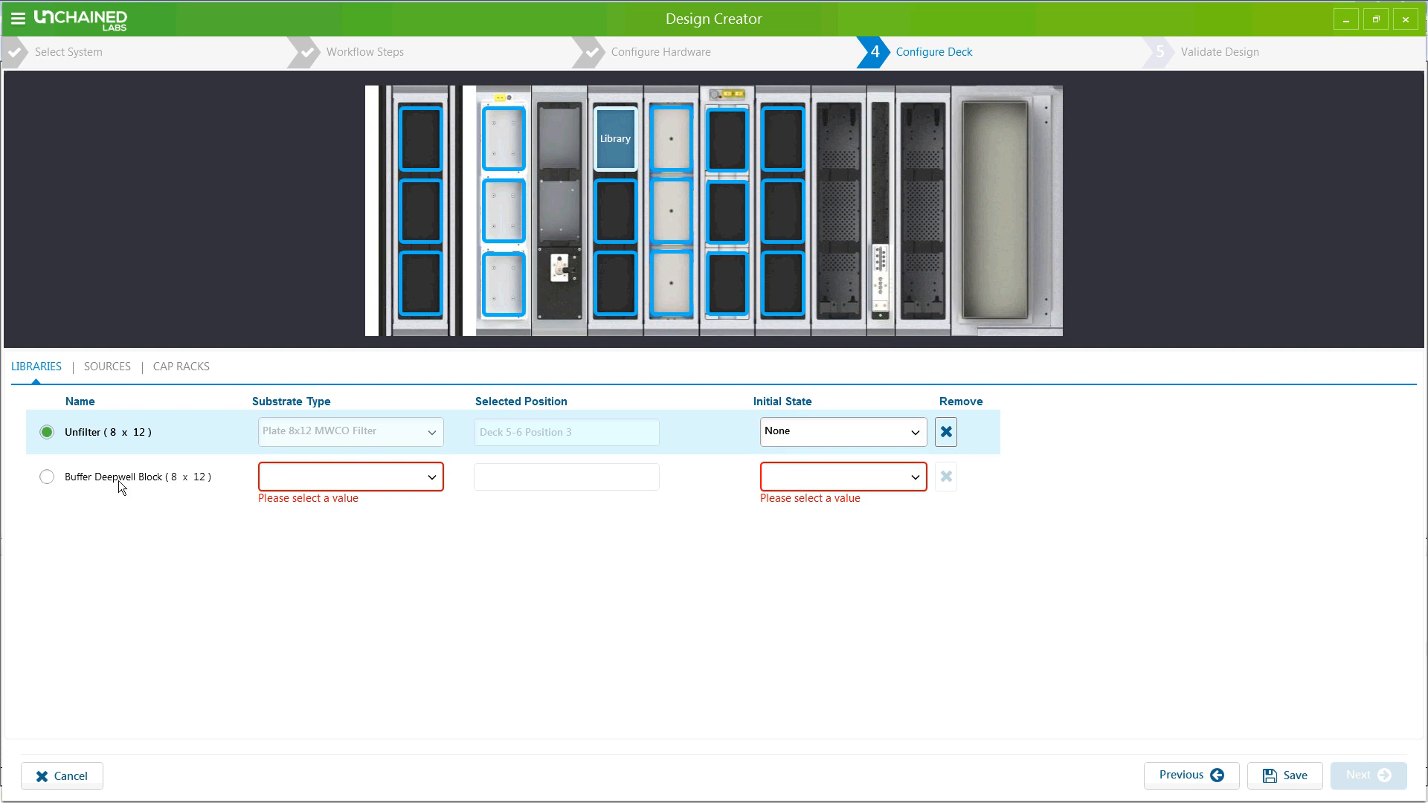
Place the Buffer Deepwell Block as Rack 8x12 MTP at Deck 5-6 Position 2 with initial state None.
click(350, 476)
scroll(395, 569, down, 3)
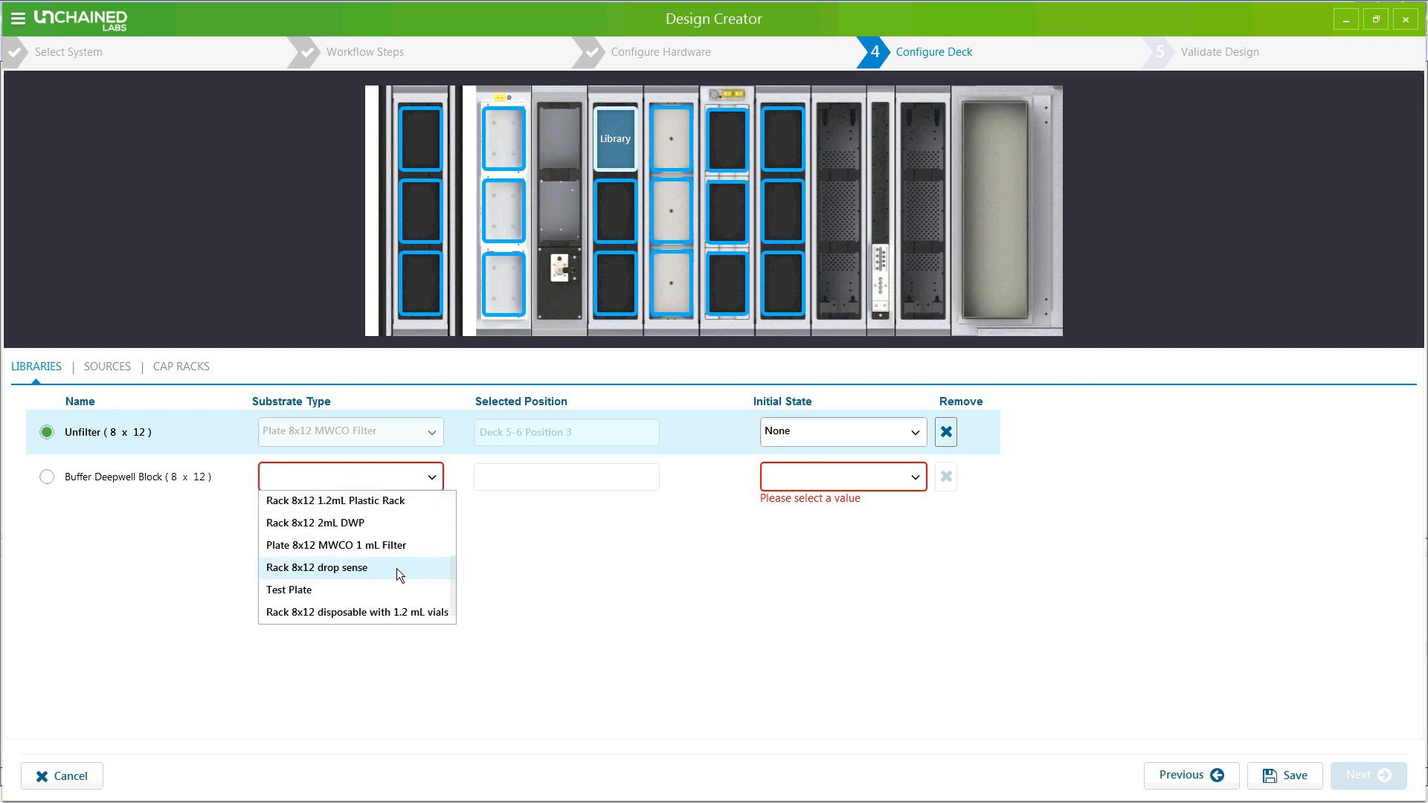
scroll(438, 576, up, 1)
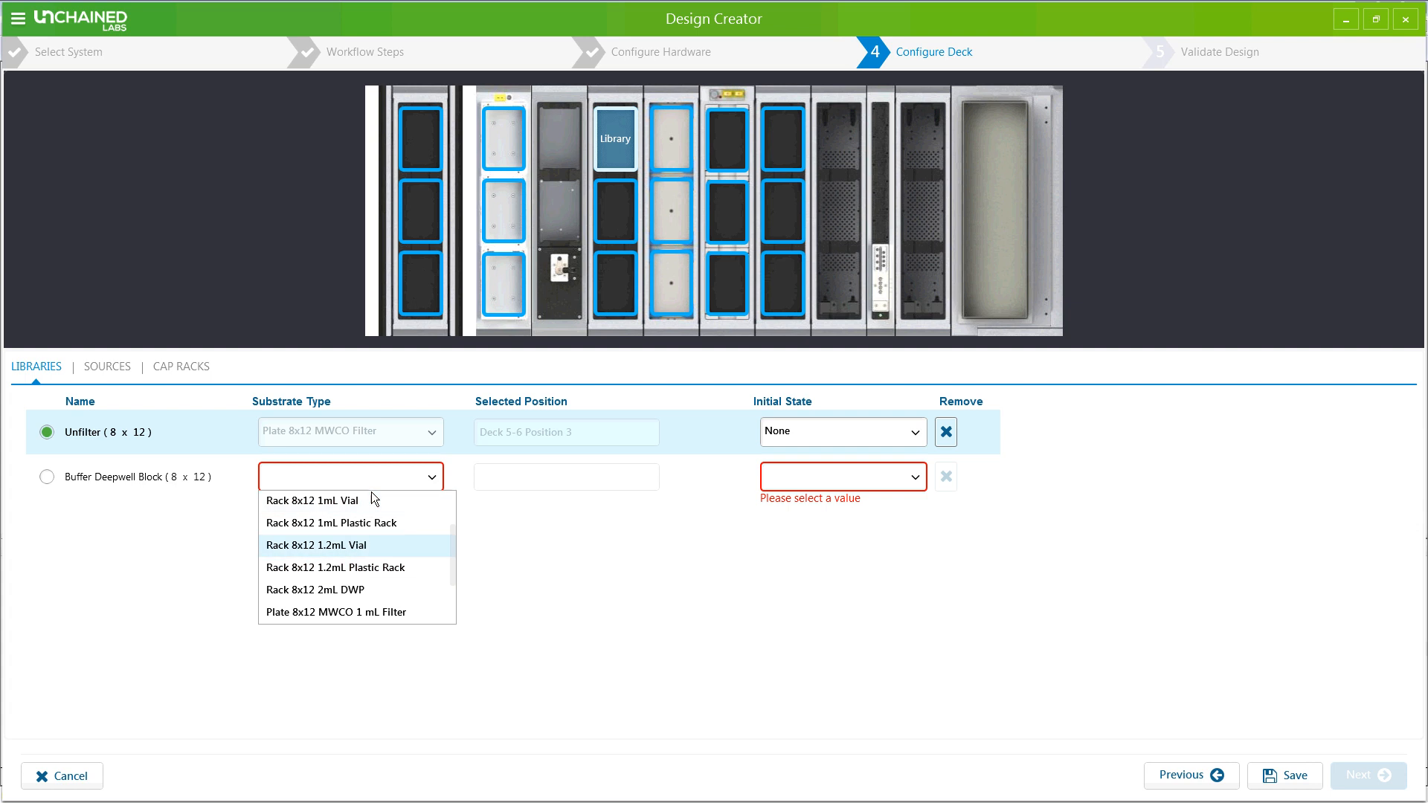
scroll(372, 492, down, 1)
scroll(403, 571, up, 2)
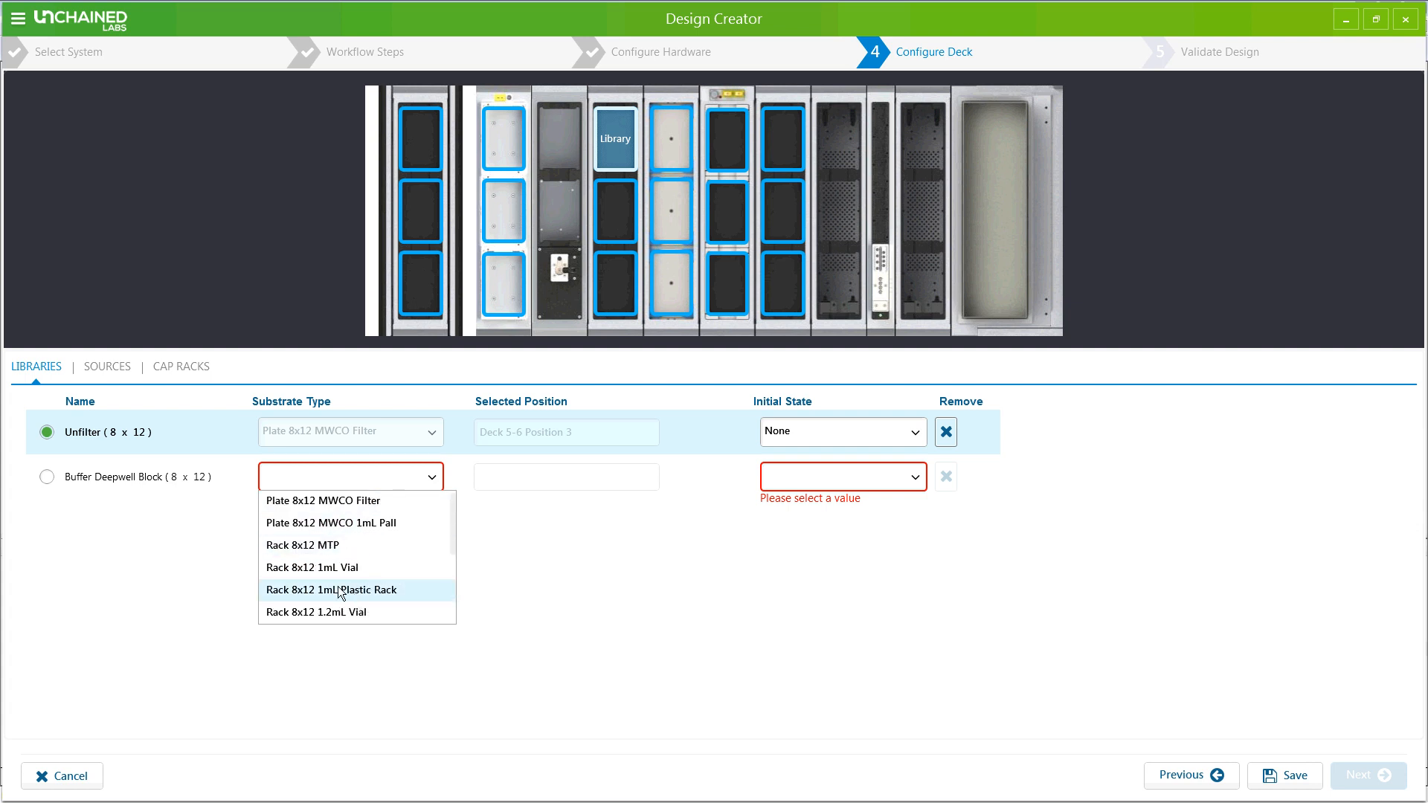
click(313, 548)
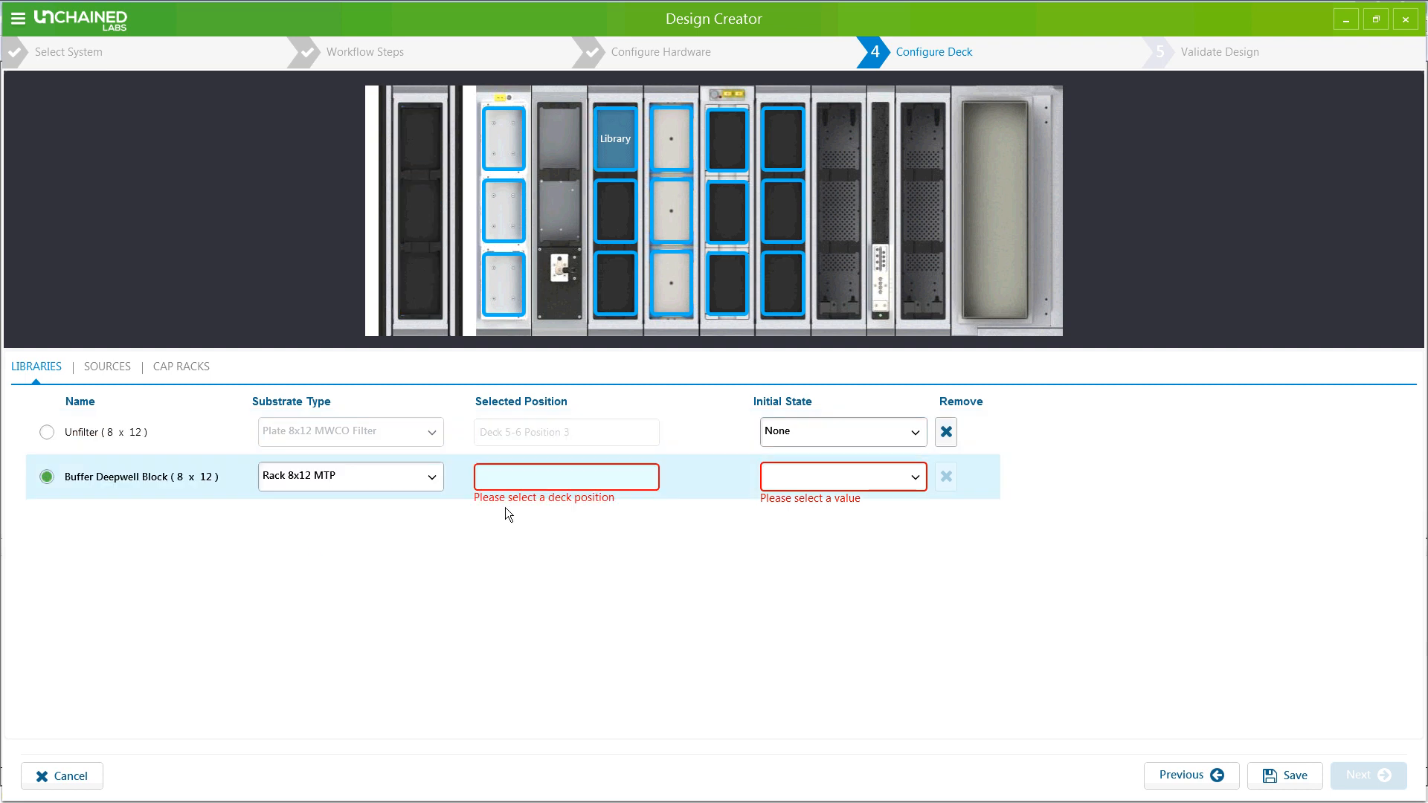
click(626, 224)
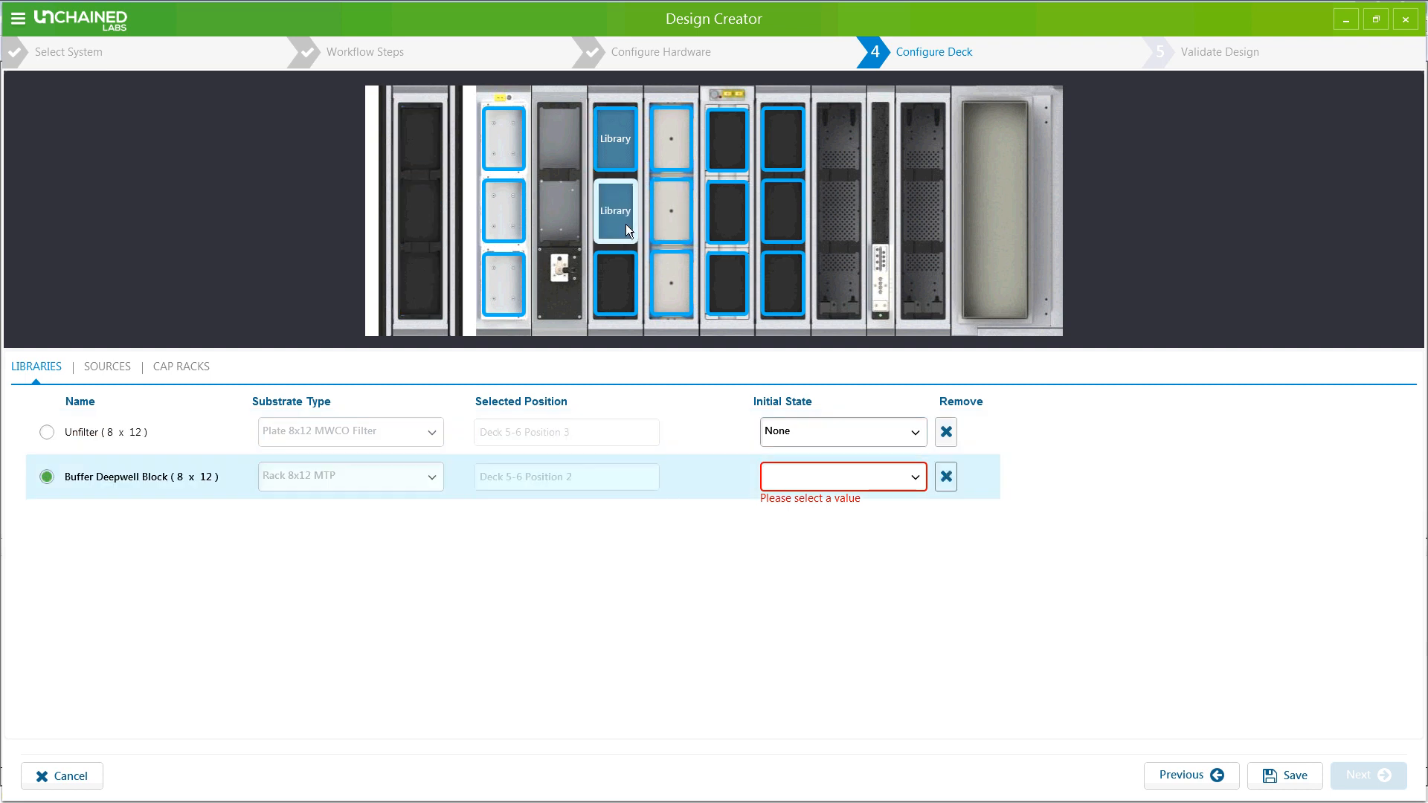
click(891, 485)
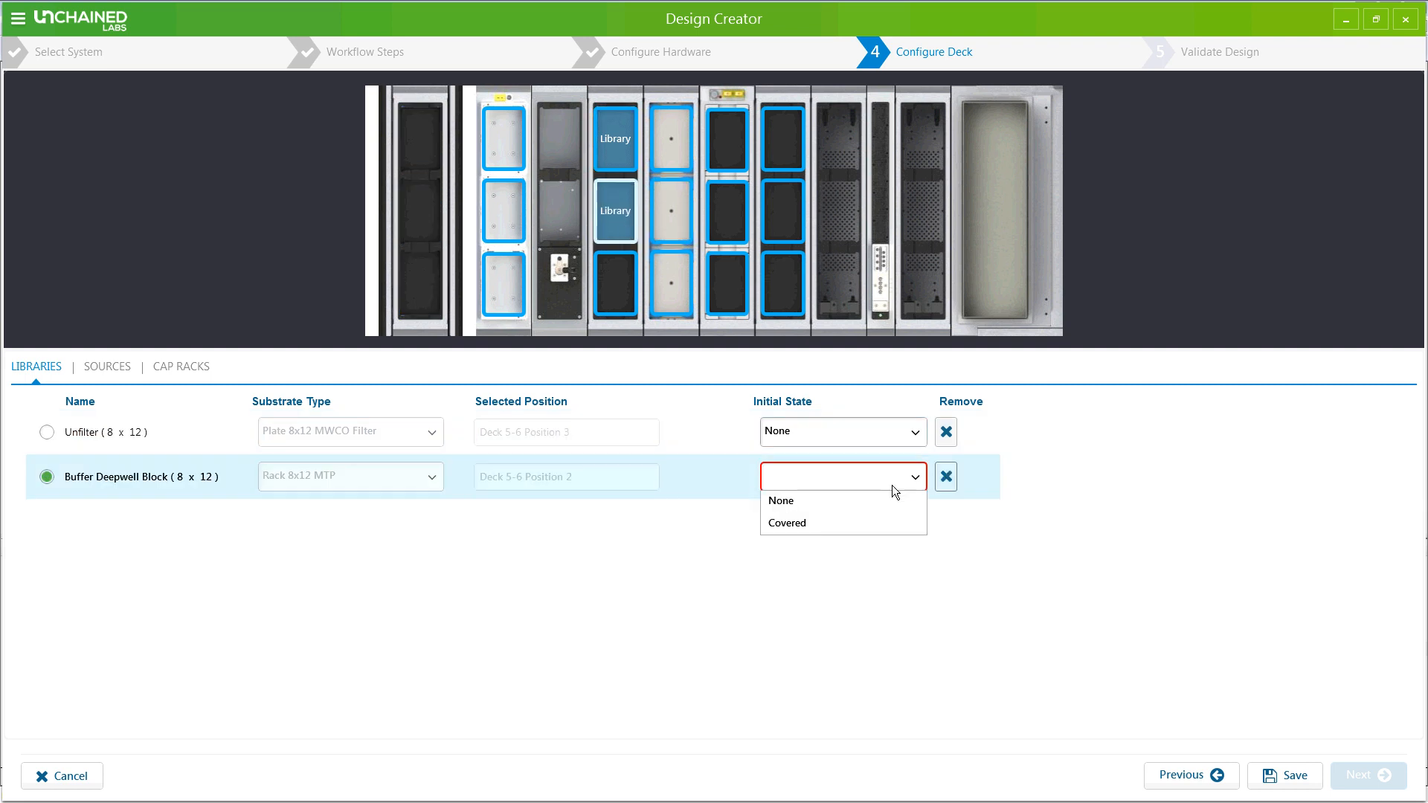
click(822, 520)
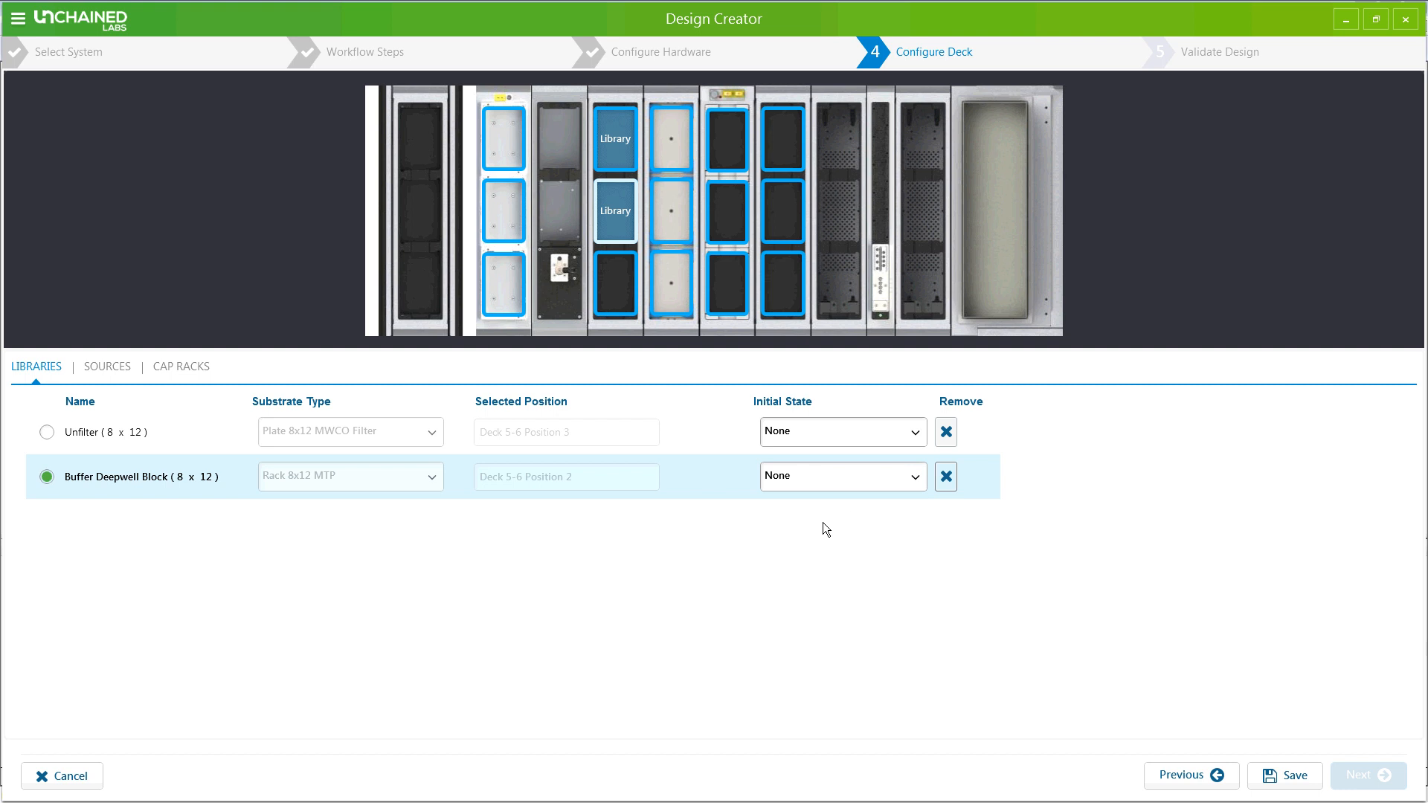
In the deck configuration's sources, place Antibody as Plate 1x1 Reservoir at Deck 7-8 Vortex 3.
click(109, 368)
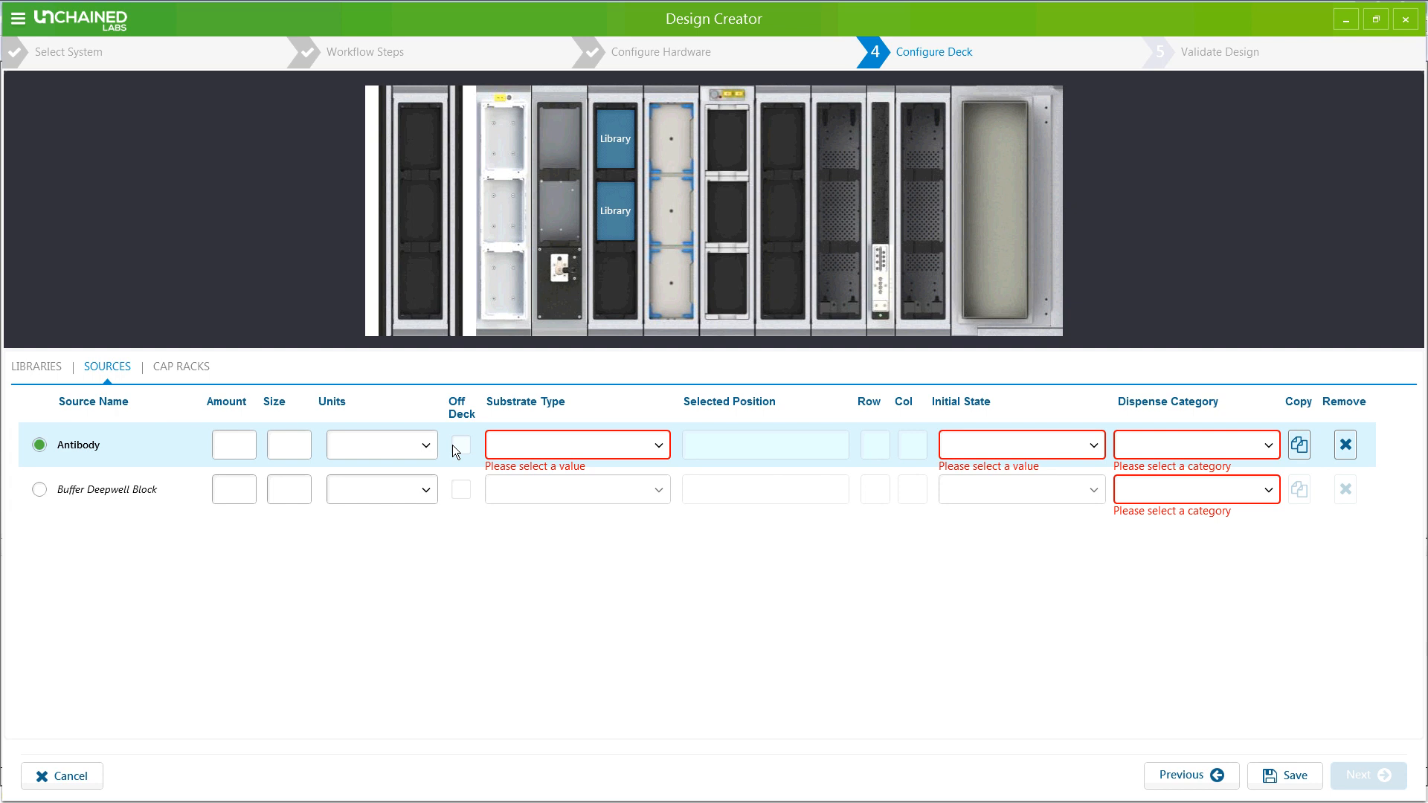
click(568, 445)
click(595, 462)
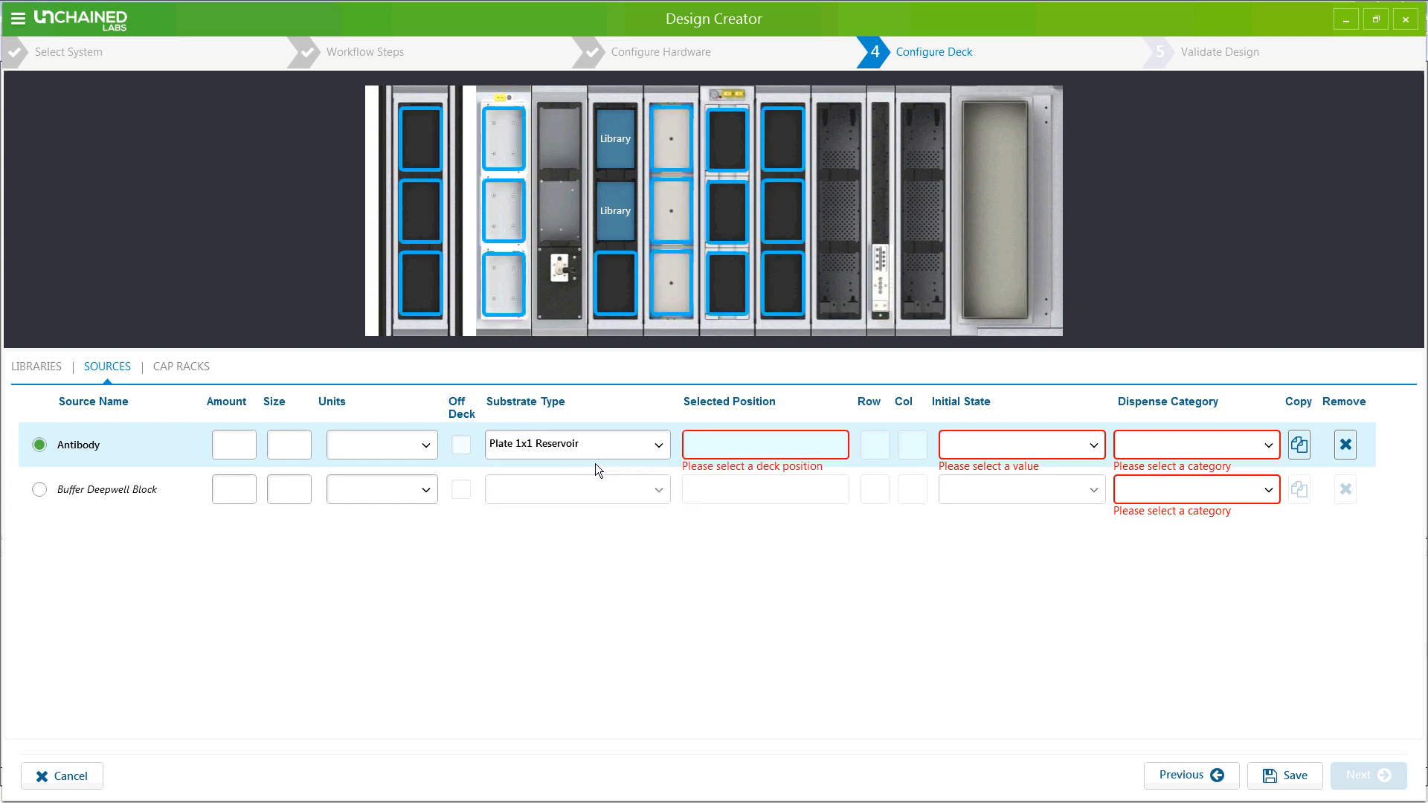
click(650, 164)
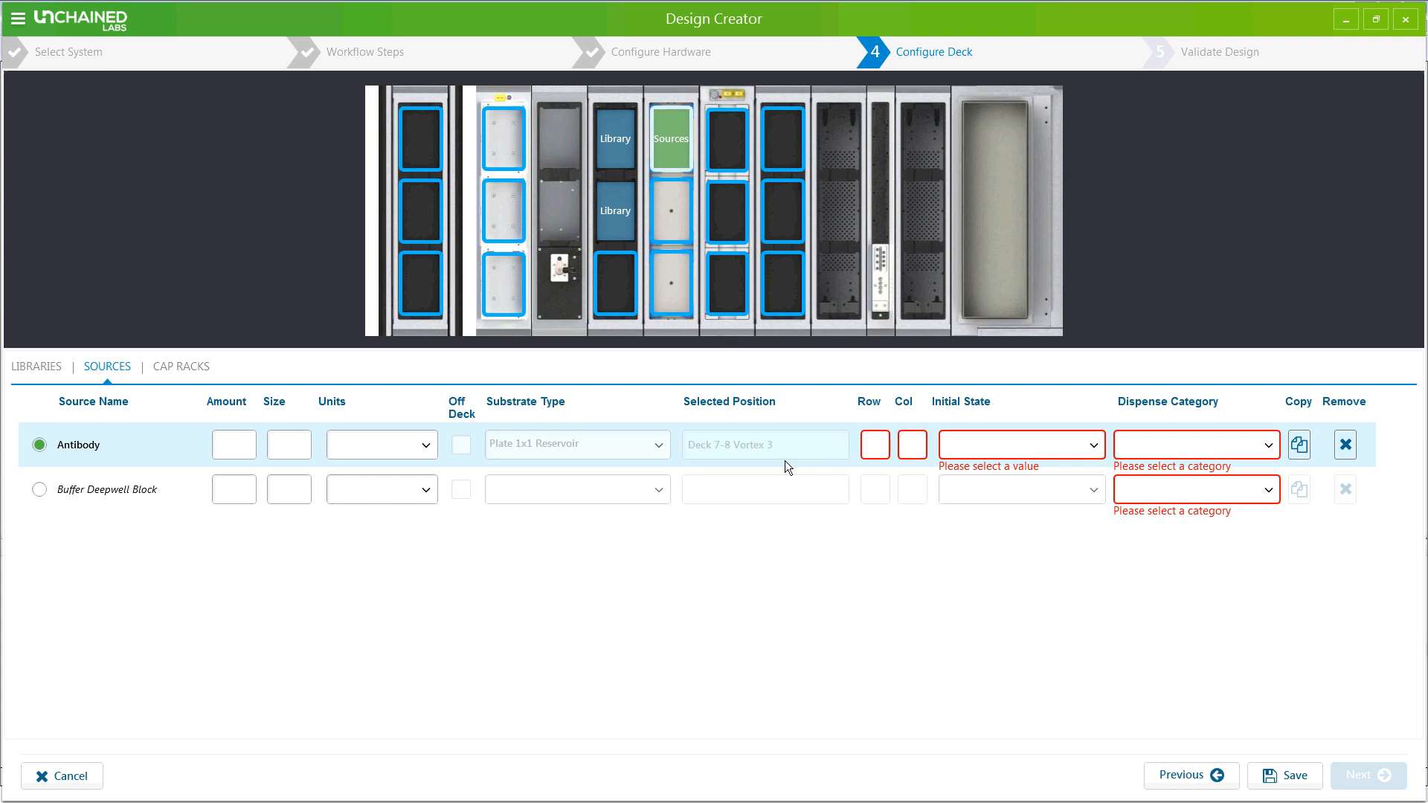
Set the Antibody source to row 1, column 1 with initial state None.
click(872, 444)
text(1)
click(915, 449)
text(1)
click(980, 444)
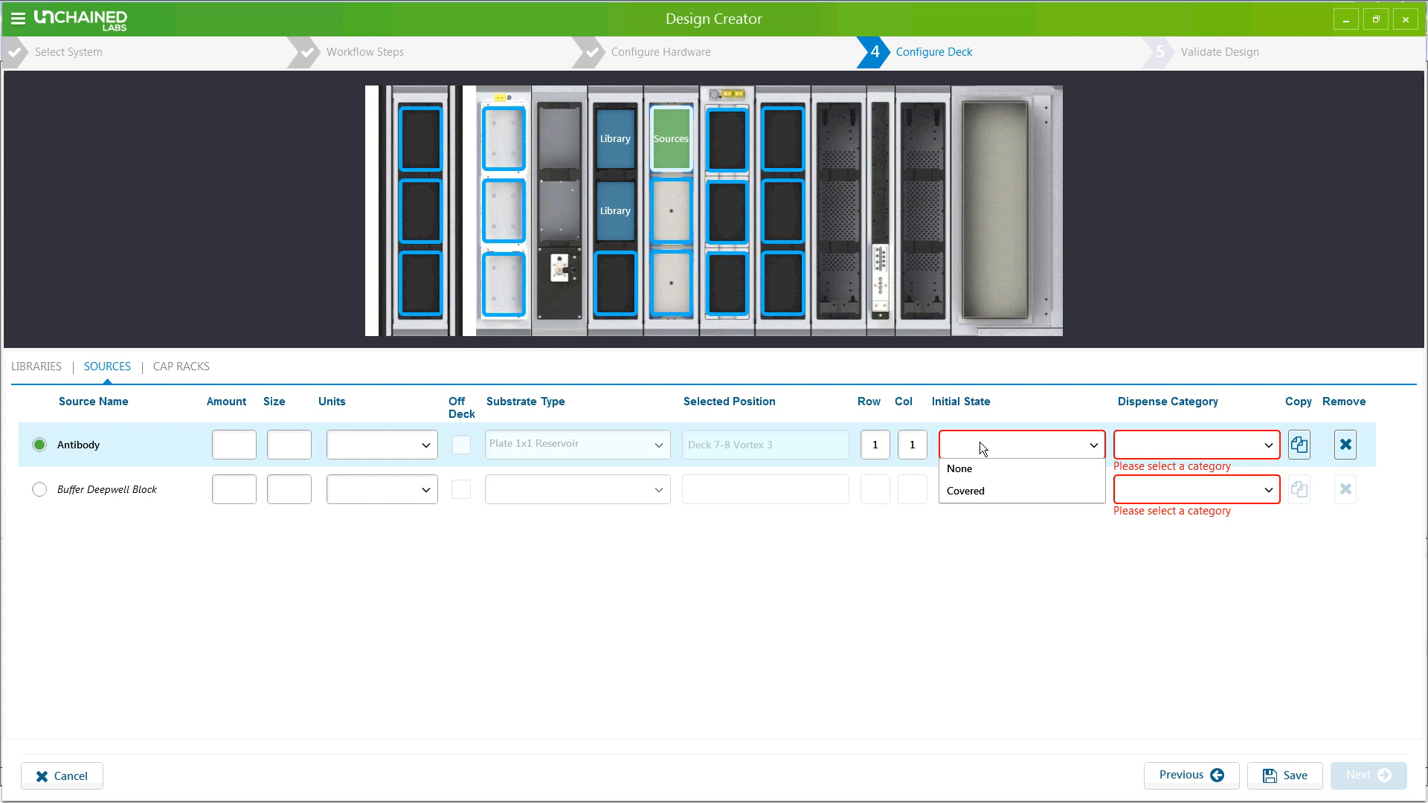
click(977, 470)
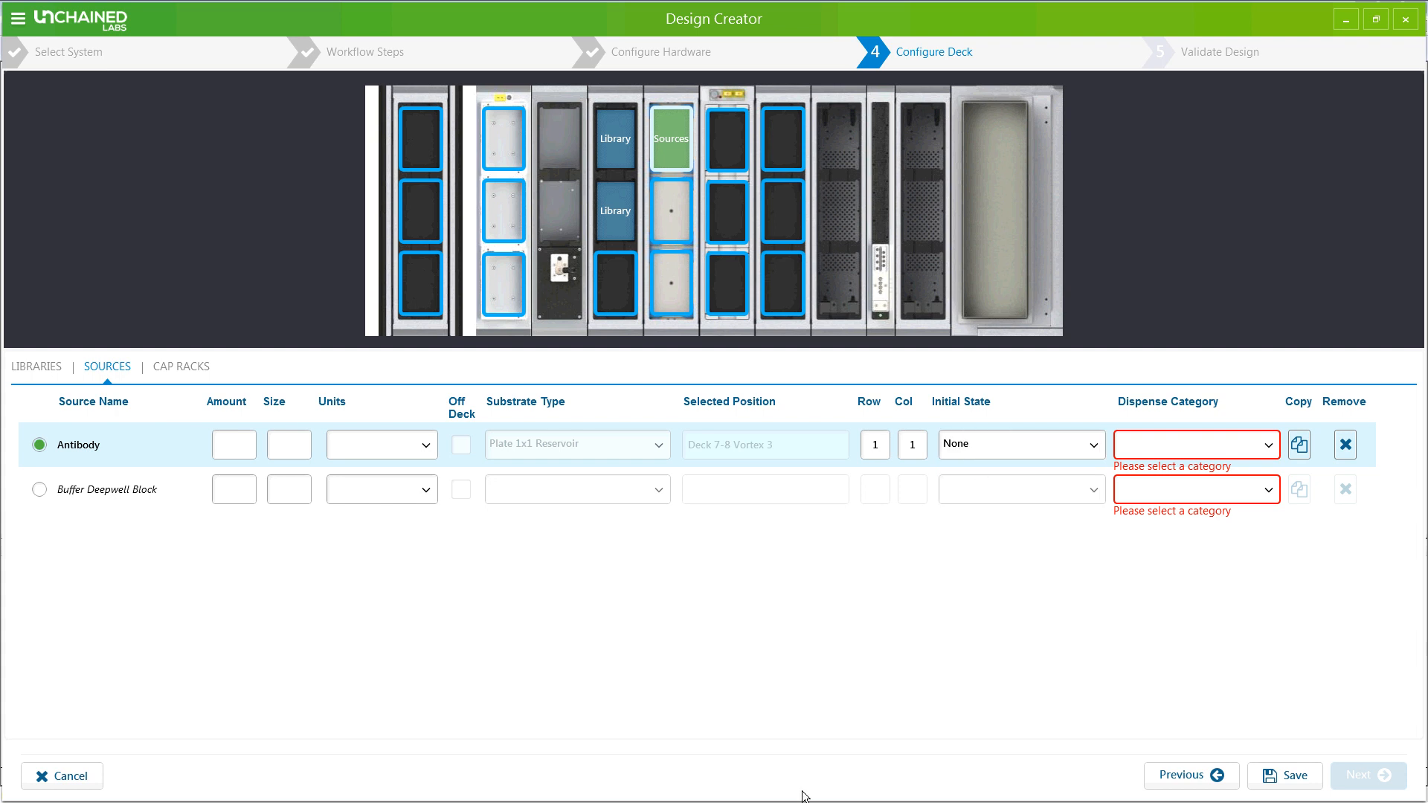
Set the dispense category to PDT for Antibody and ADT for Buffer Deepwell Block.
click(1154, 439)
click(1153, 485)
click(1153, 486)
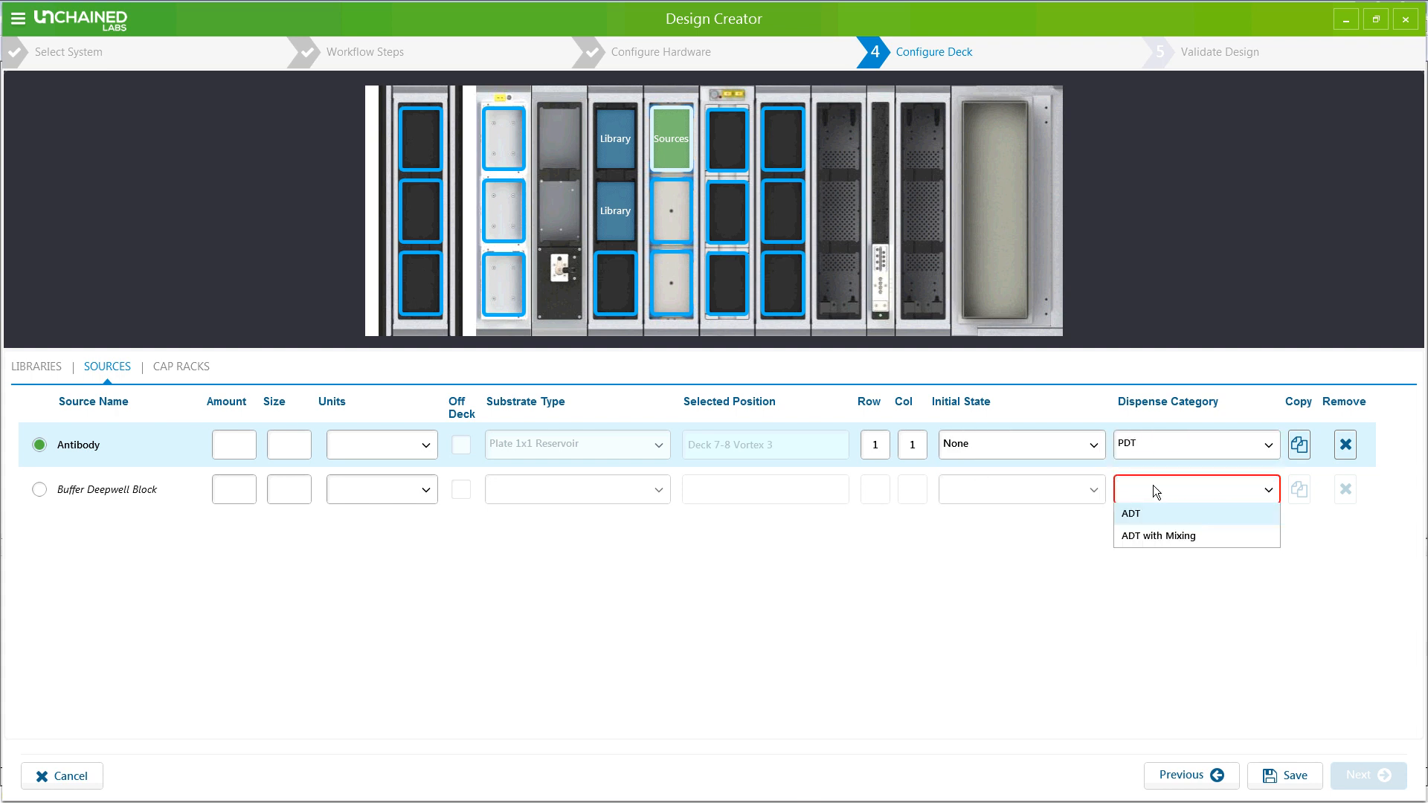
click(1153, 517)
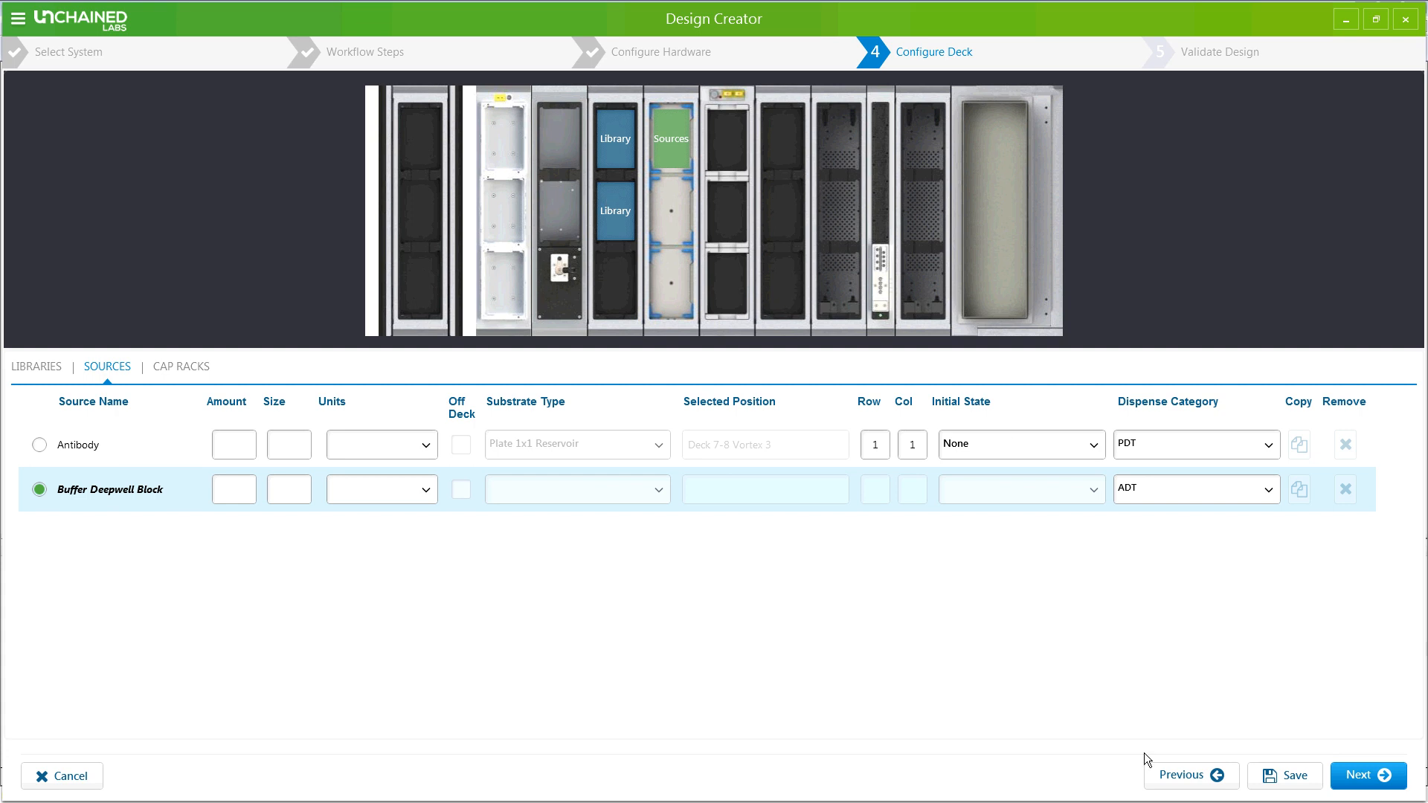
Return to the workflow steps, try 6750 rpm as the Set BX Vortex Rate value and restore 675 rpm.
click(641, 51)
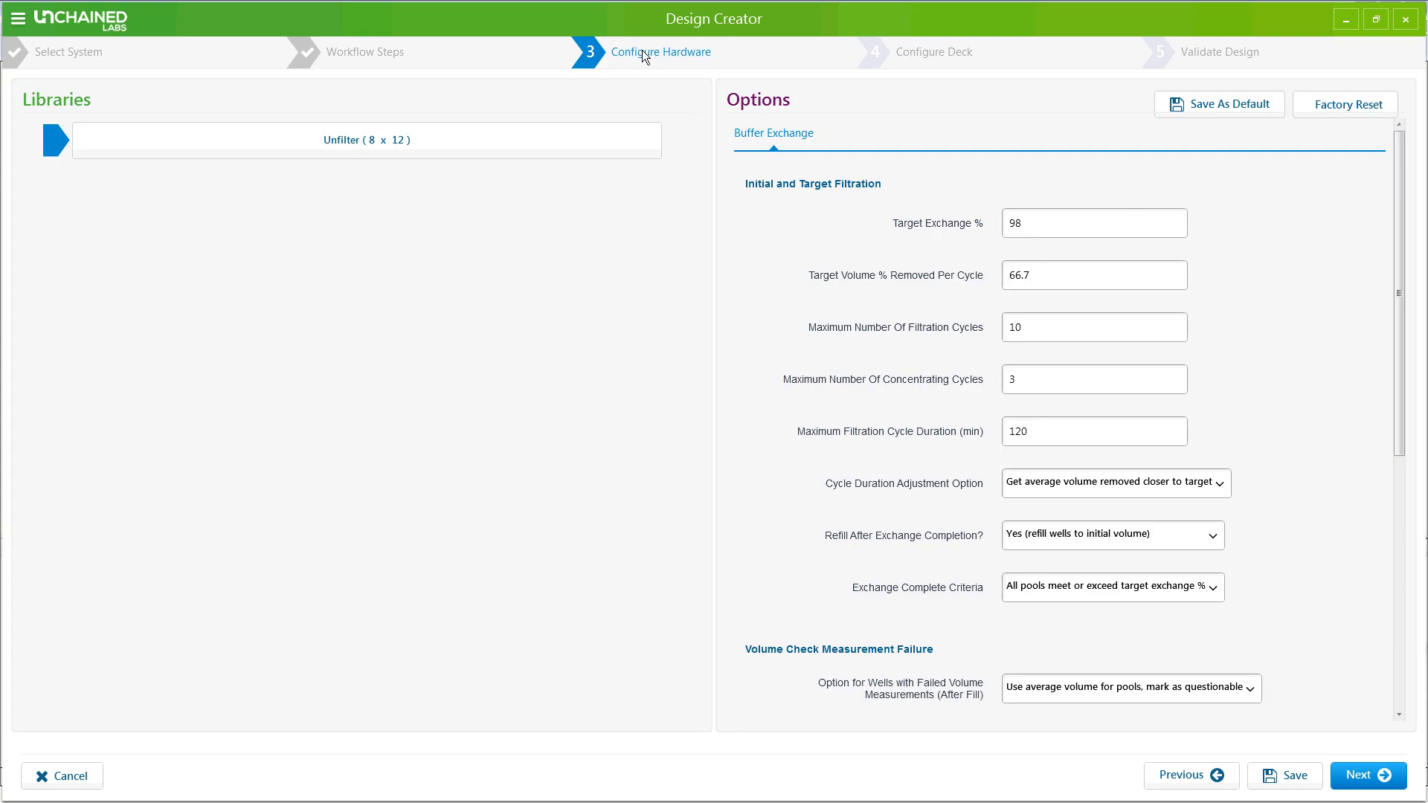
click(412, 55)
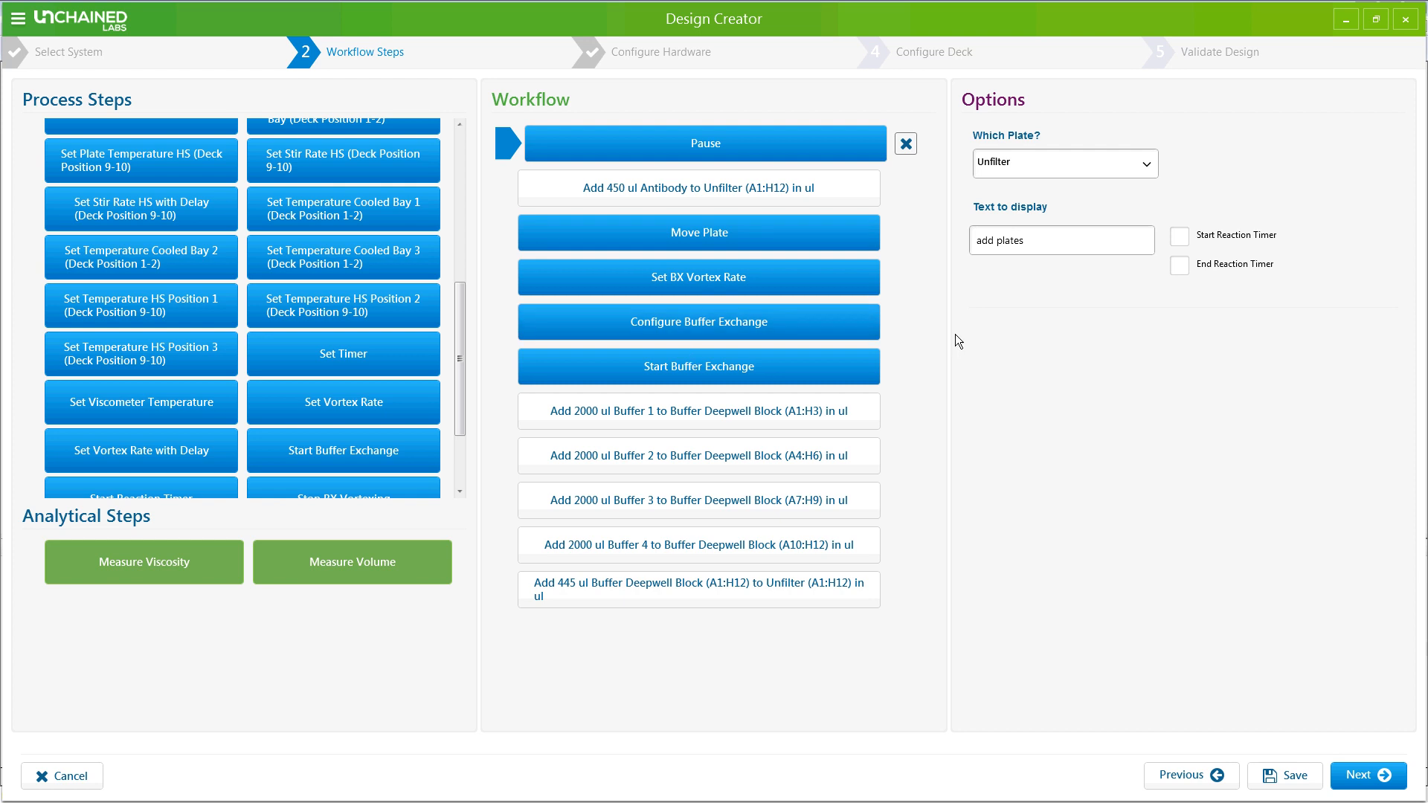
click(686, 261)
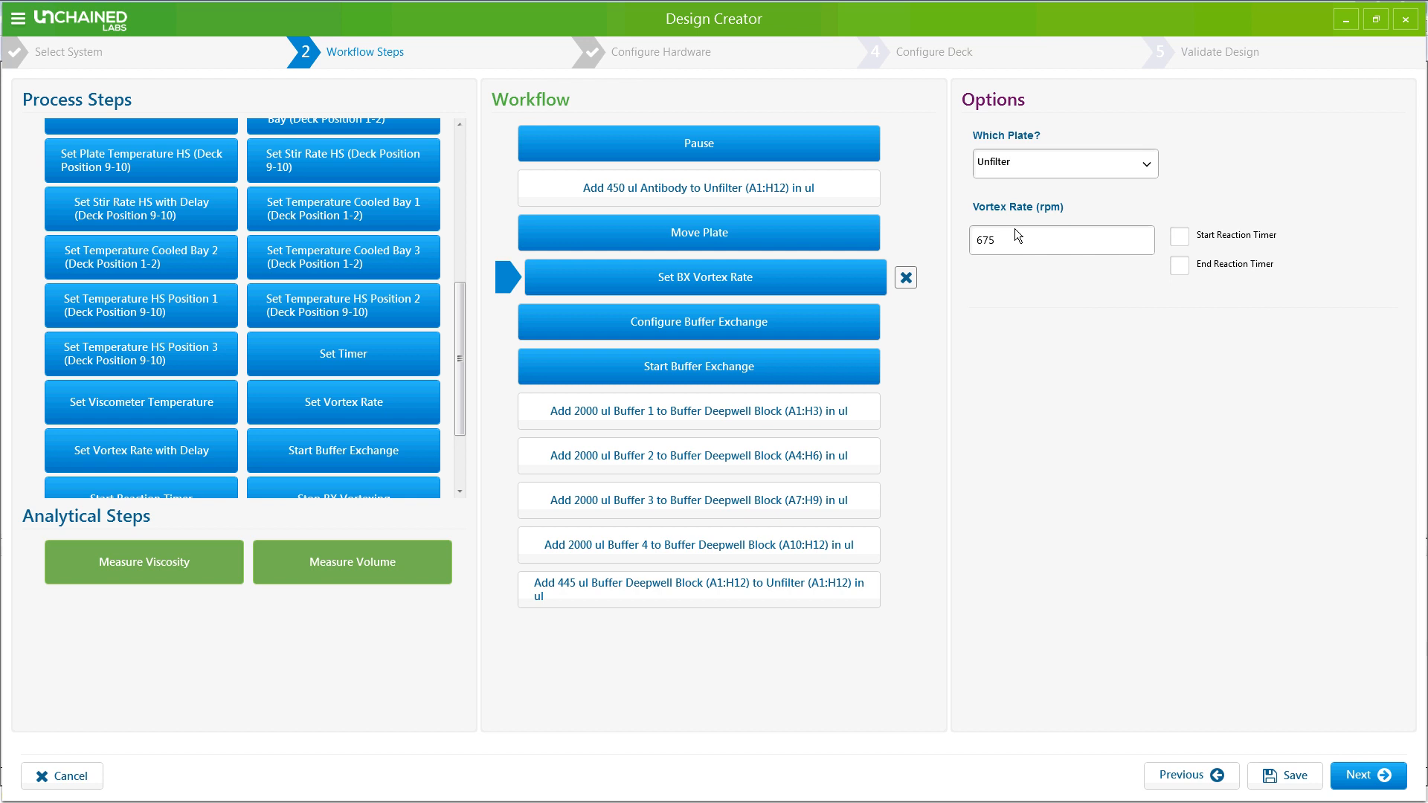
click(1056, 237)
text(0)
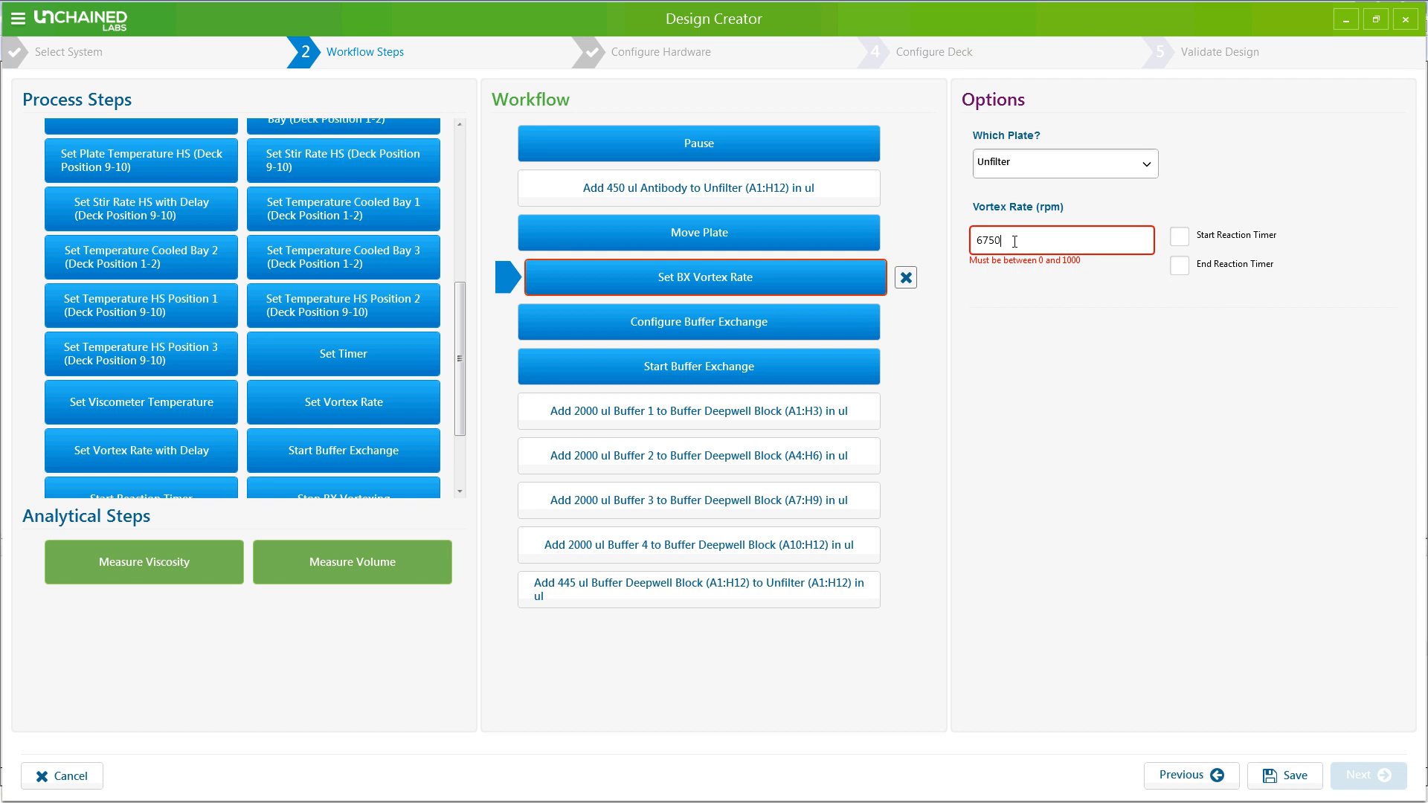
key(BackSpace)
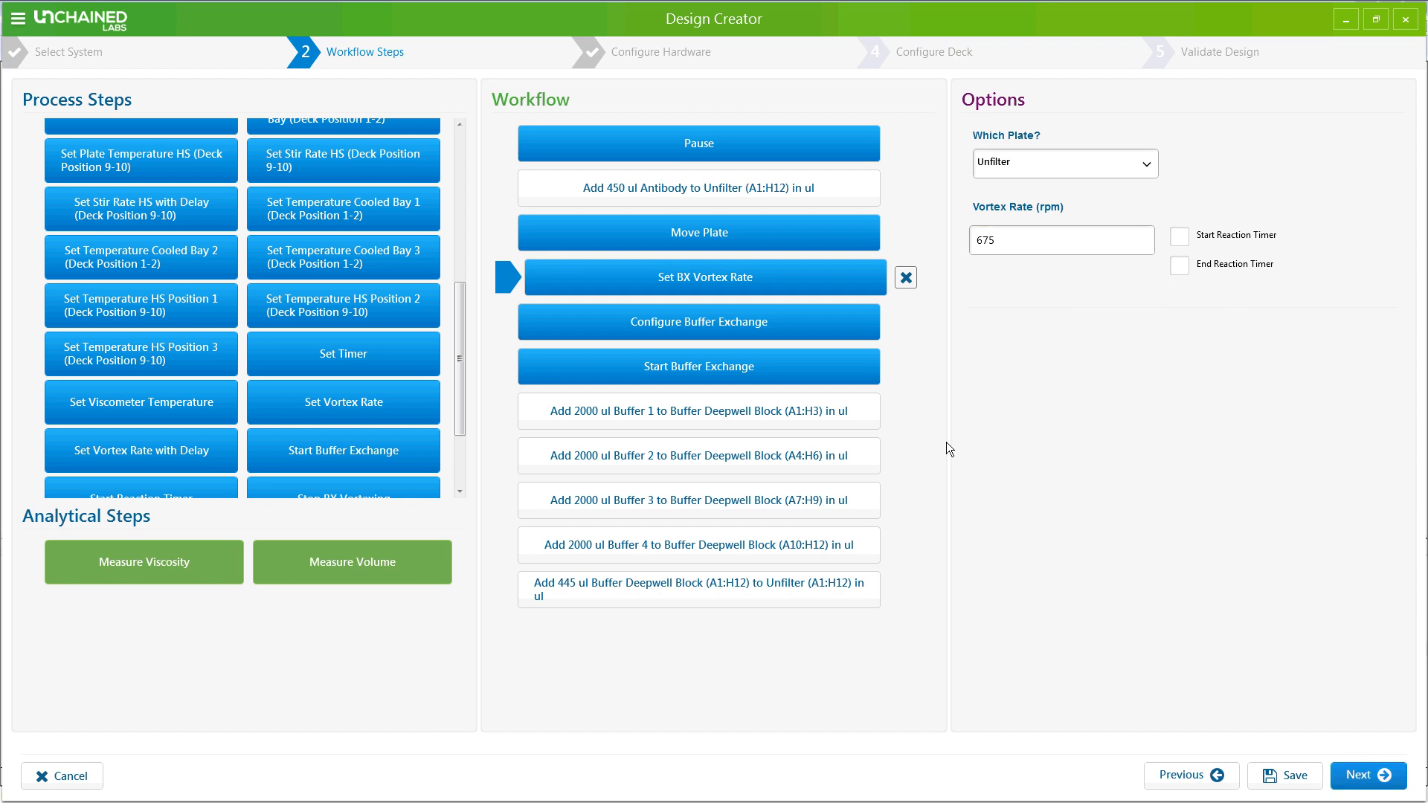
Proceed through the hardware and deck configuration and run the design validation.
click(1358, 775)
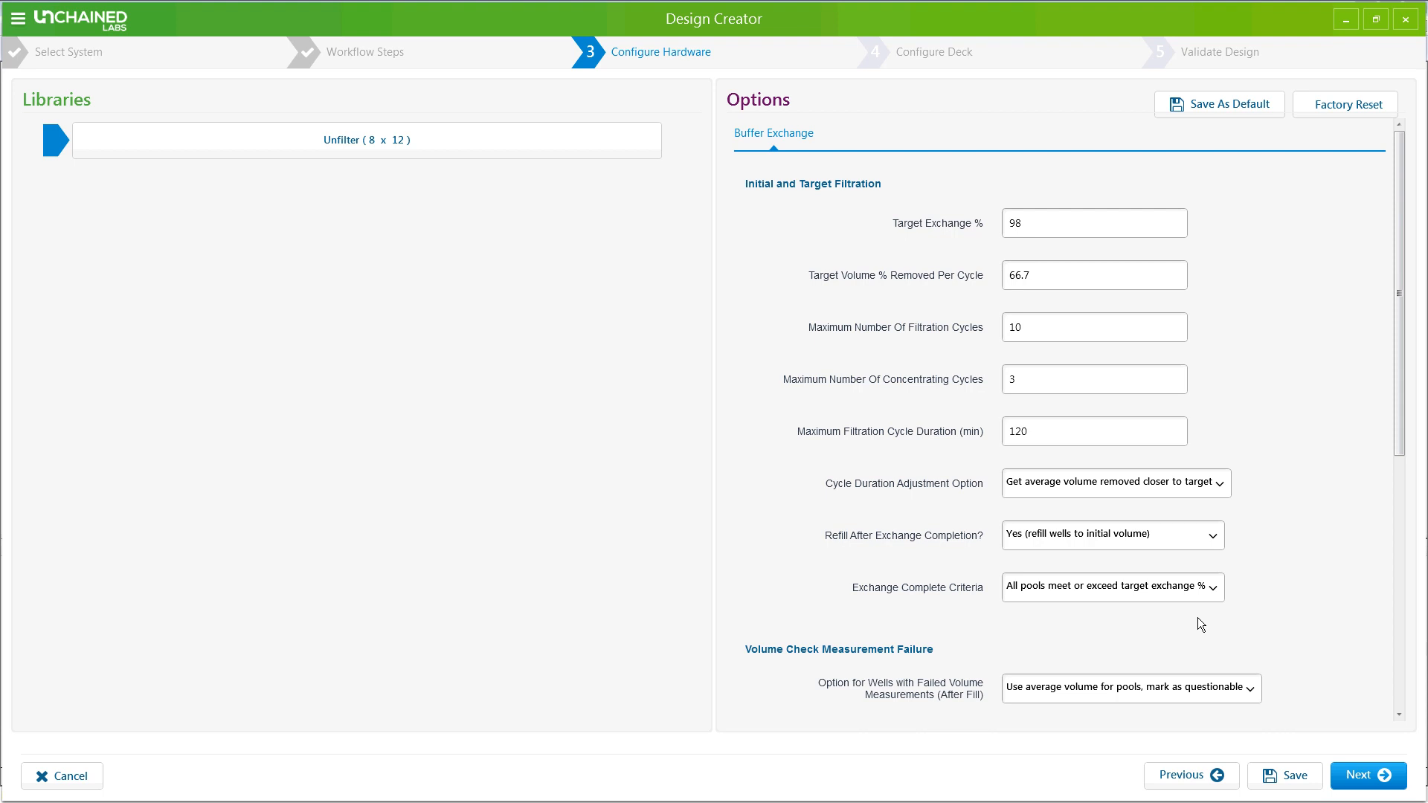
click(1358, 775)
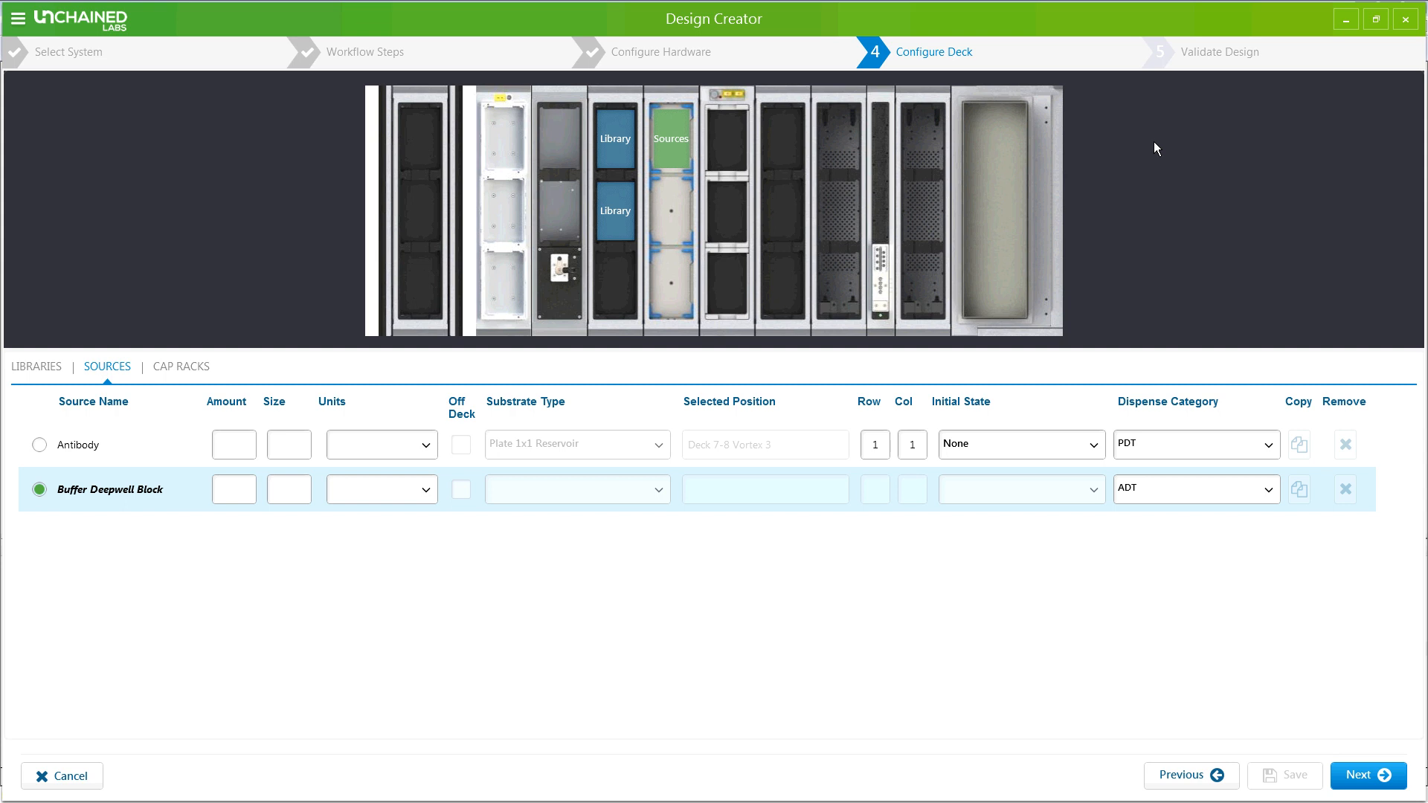
click(1349, 767)
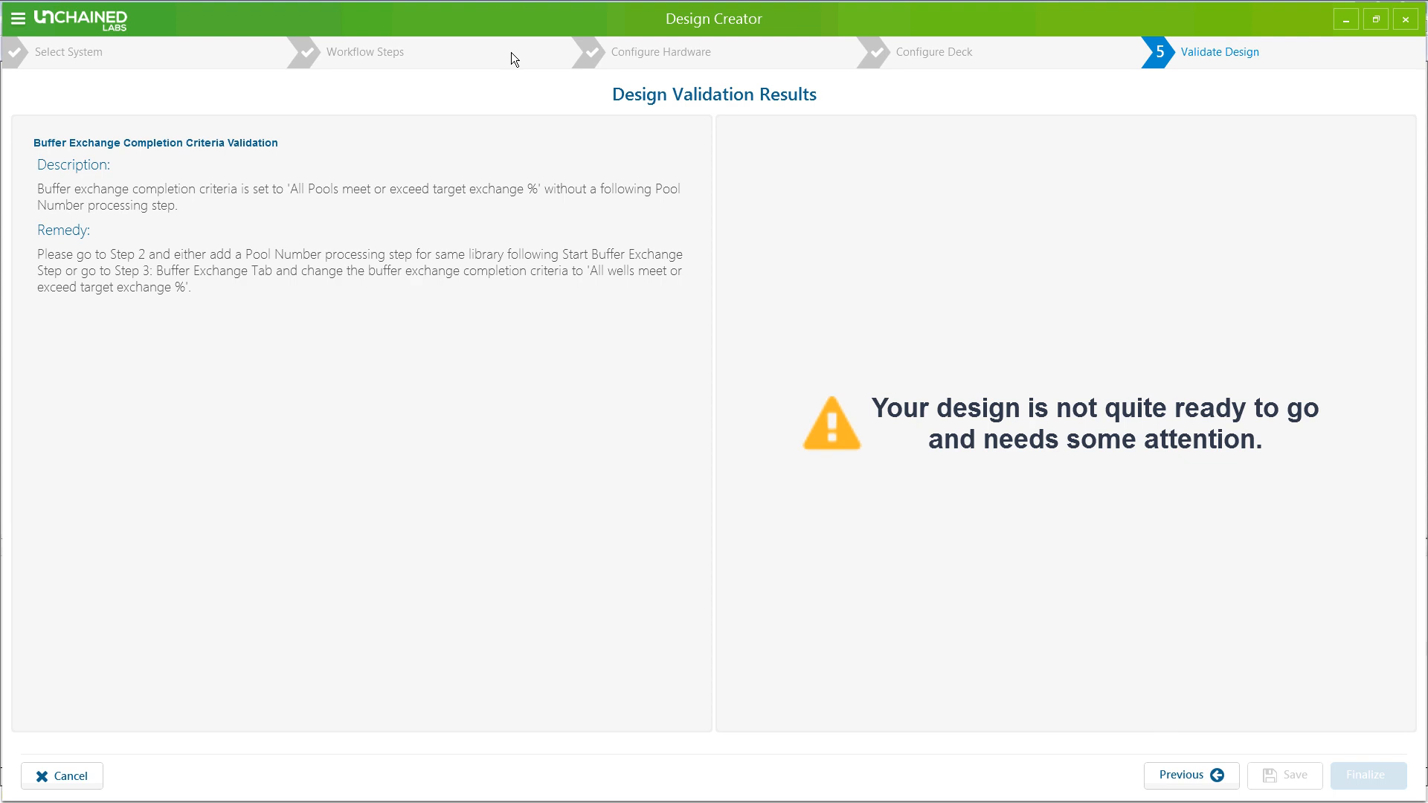
Set the buffer exchange's Exchange Complete Criteria to 'All wells meet or exceed target exchange %' and validate the design again.
click(631, 50)
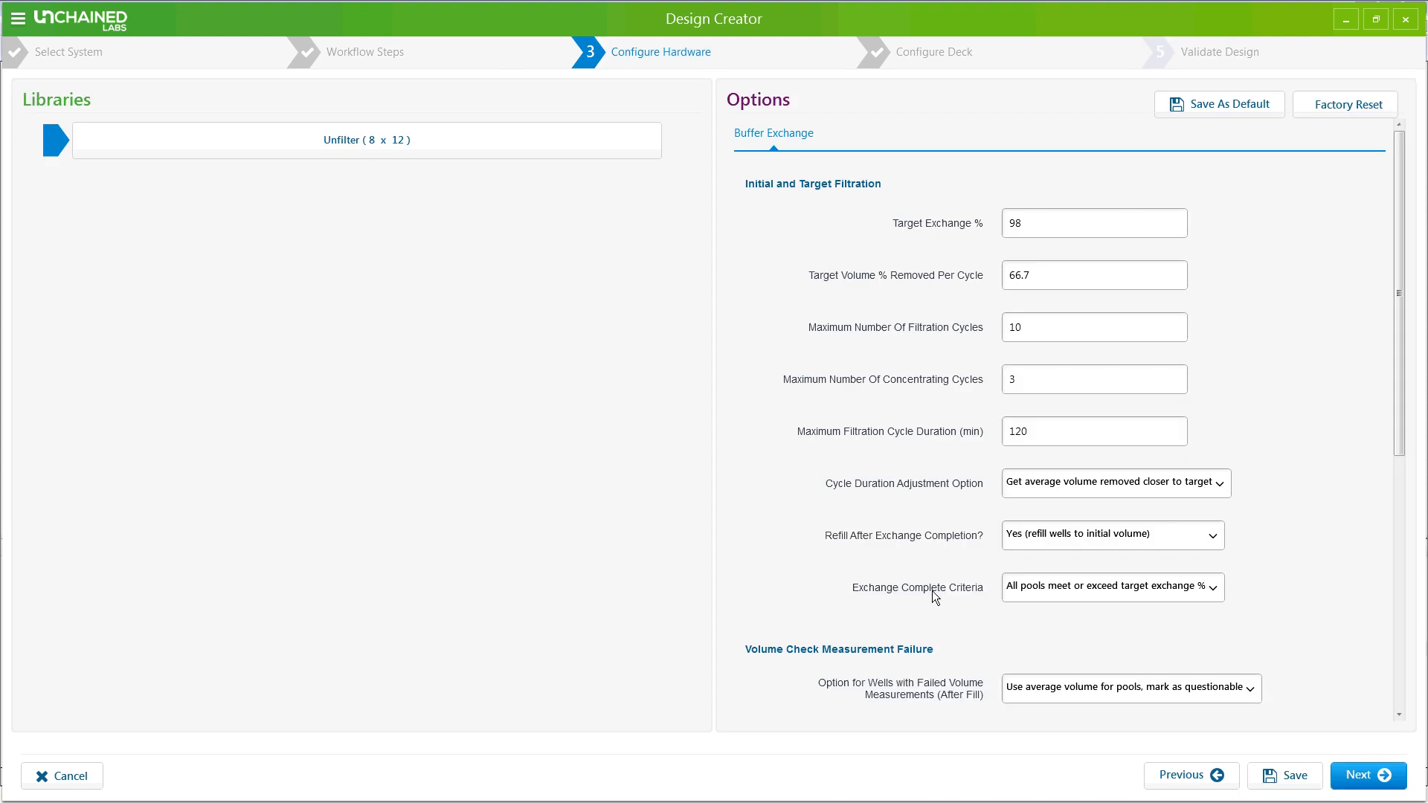
click(1147, 583)
click(1088, 632)
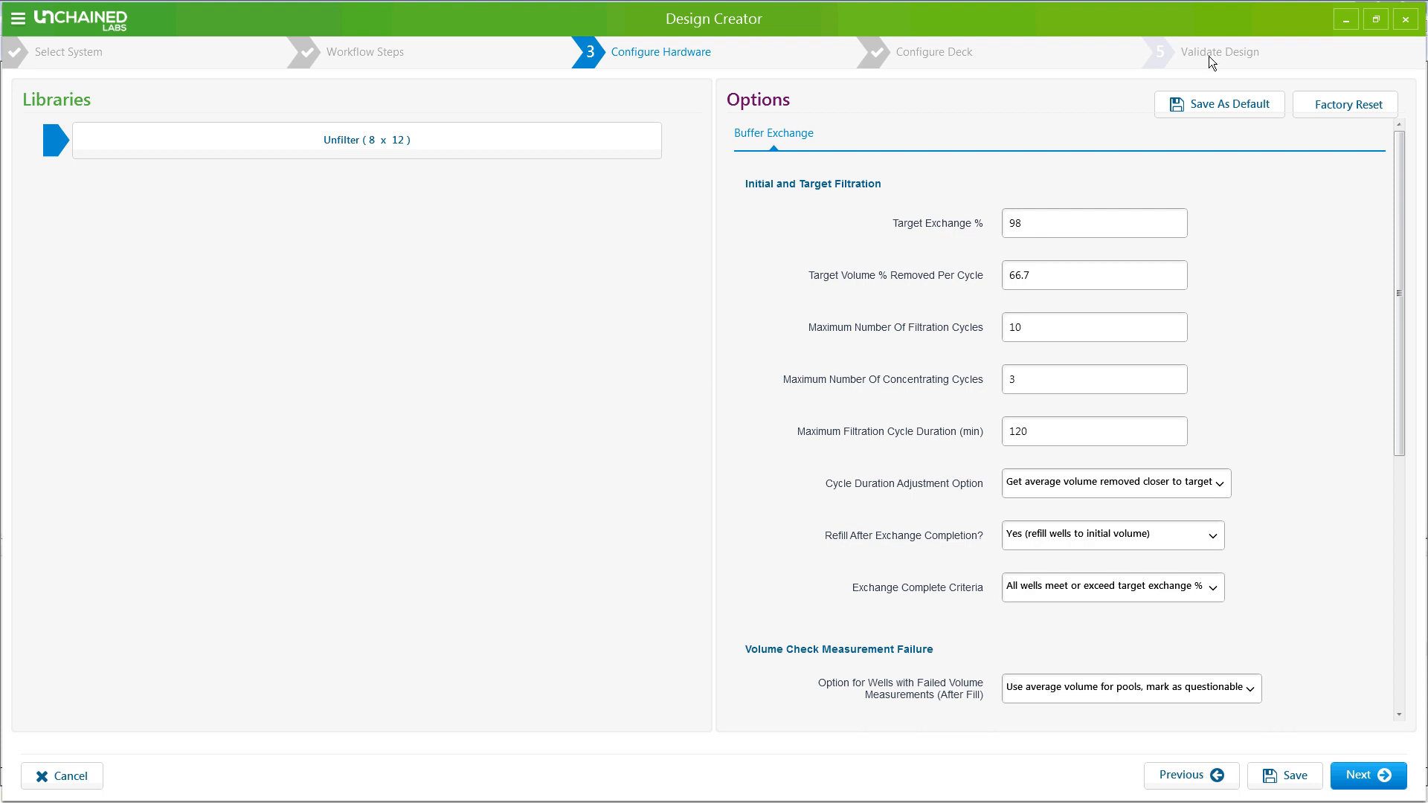
click(1358, 776)
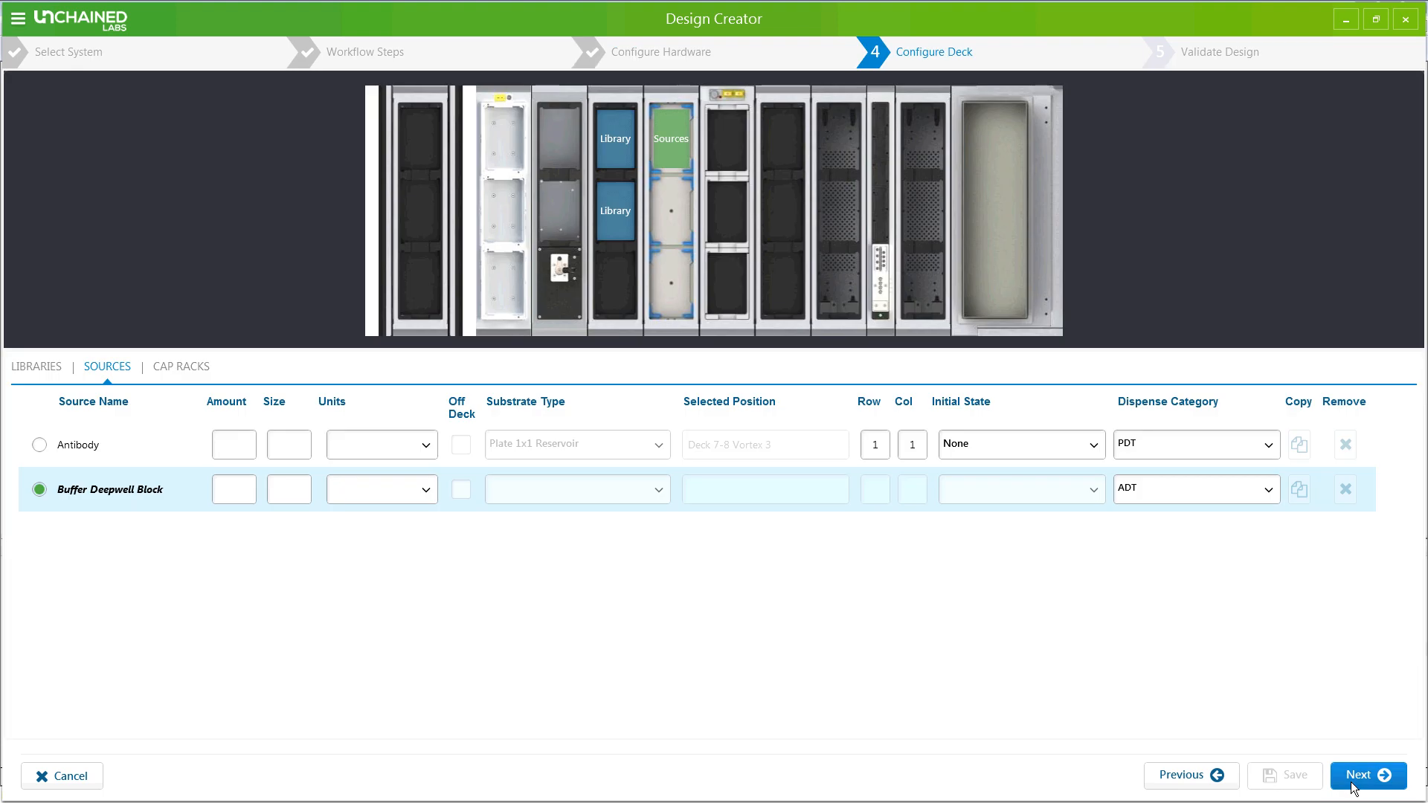
click(1354, 782)
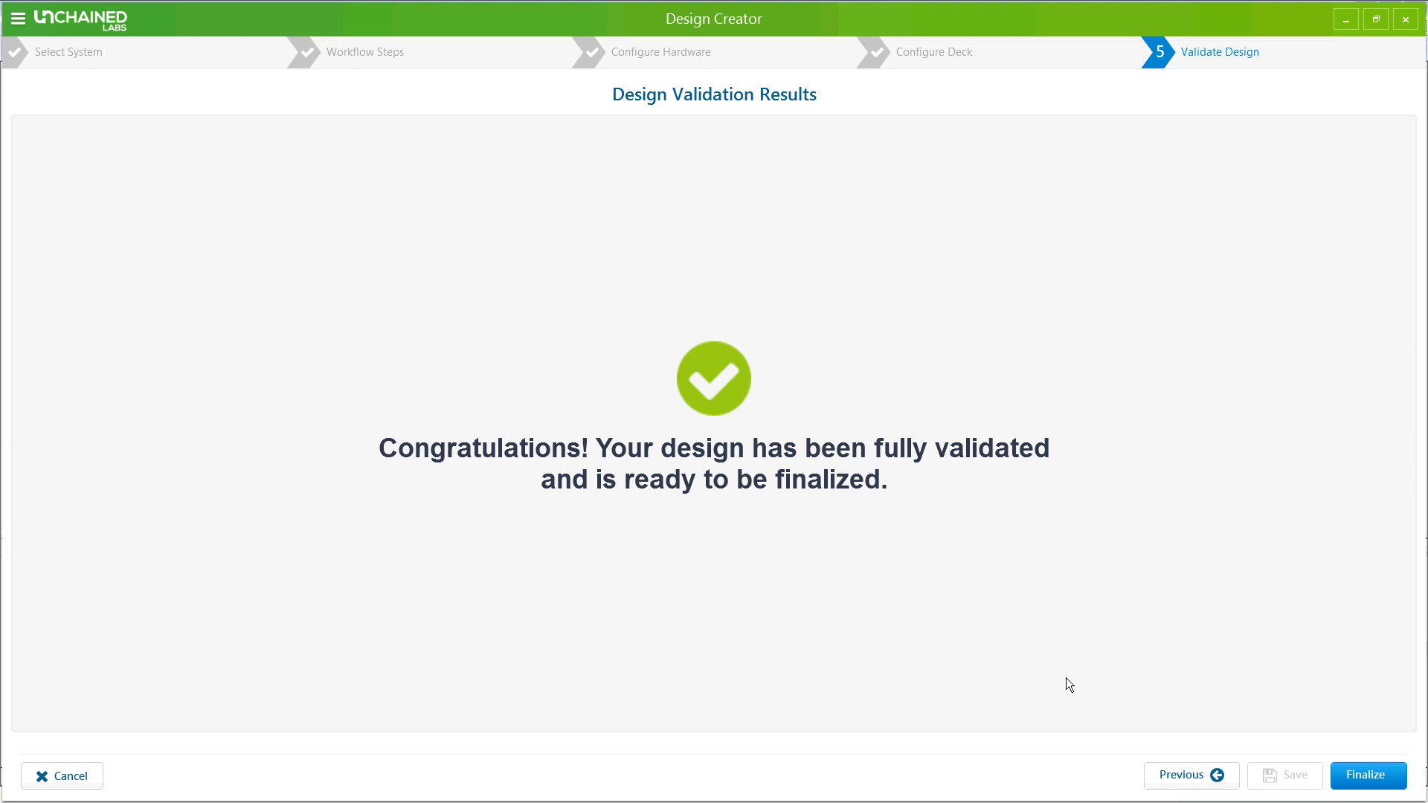
Finalize the design under the name test in the Test Systems for Marketing project.
click(1363, 775)
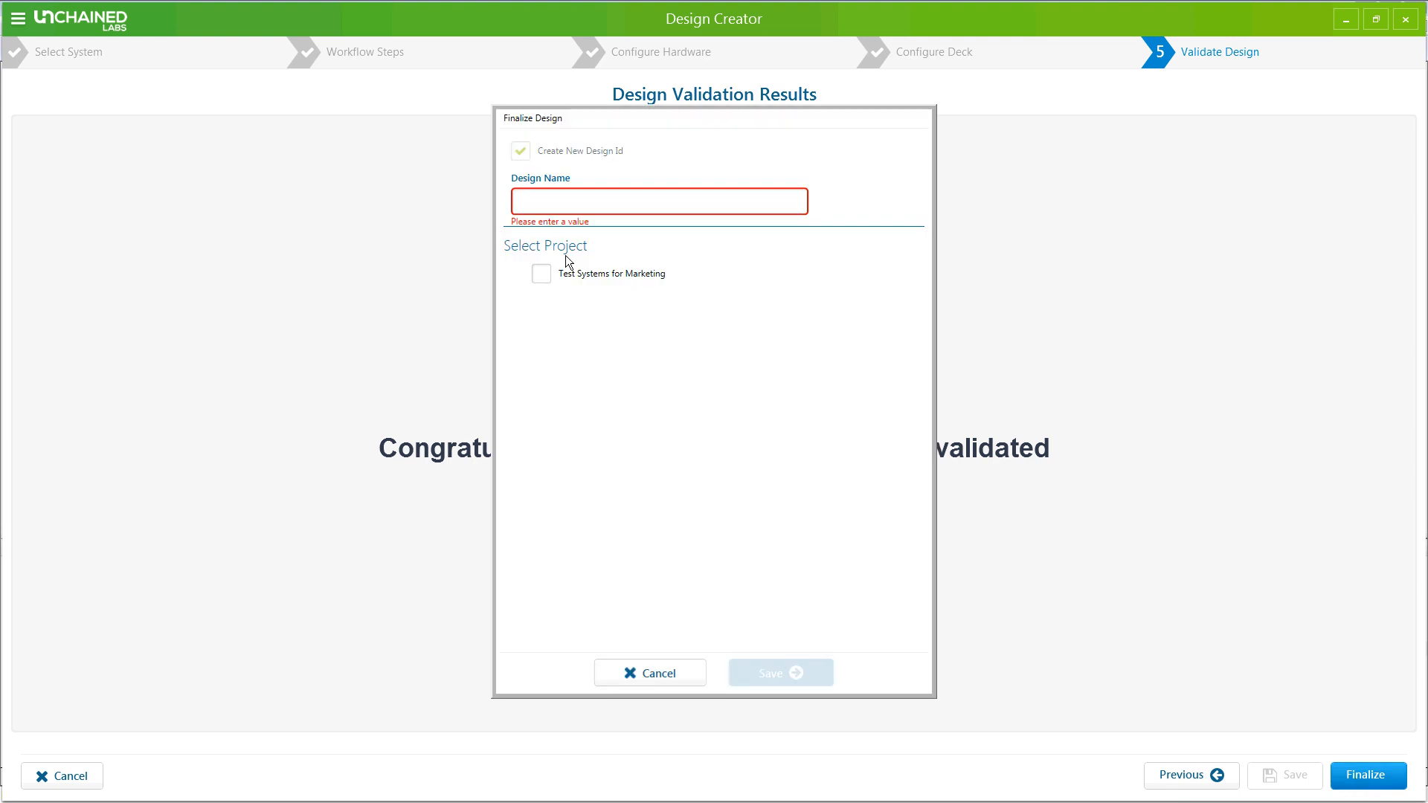
click(589, 202)
text(test)
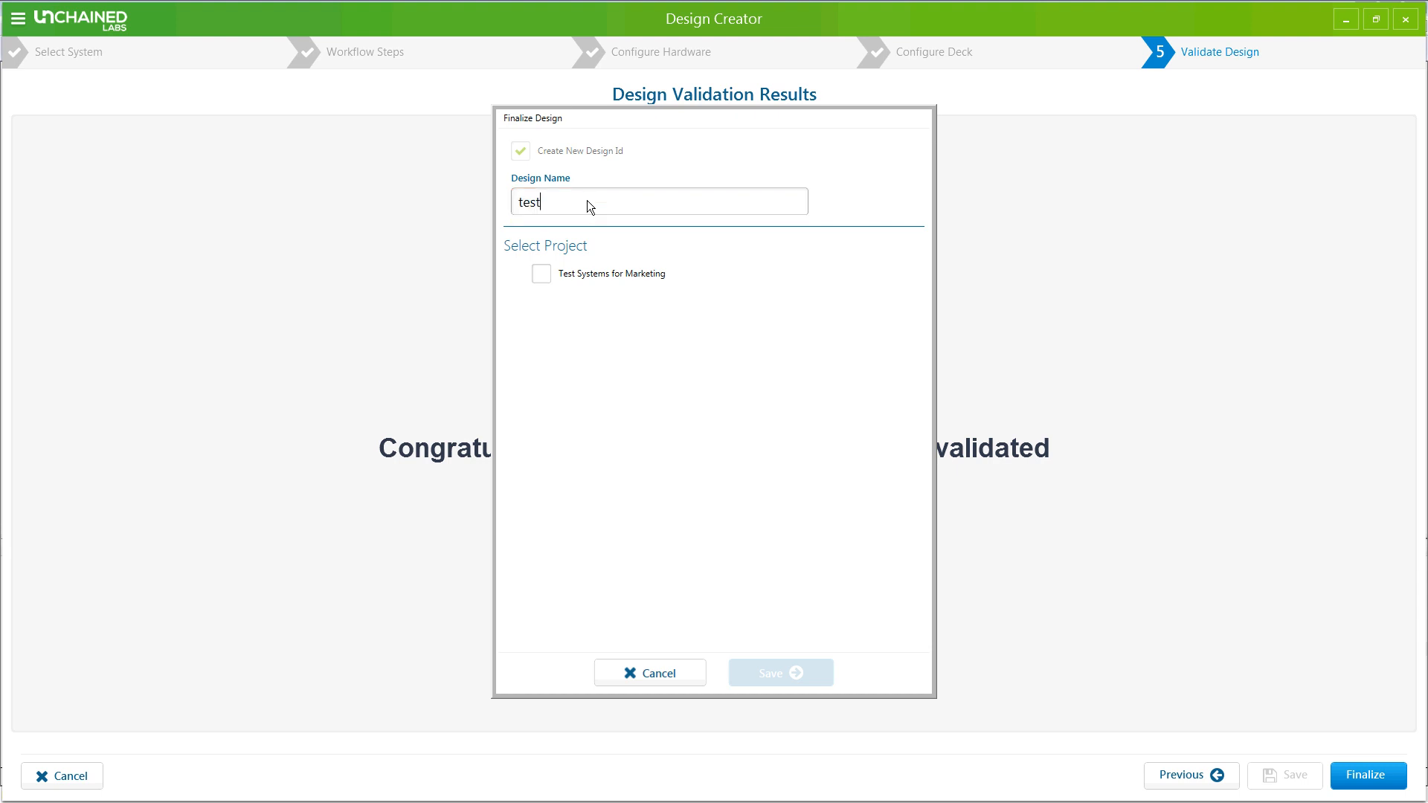
click(542, 274)
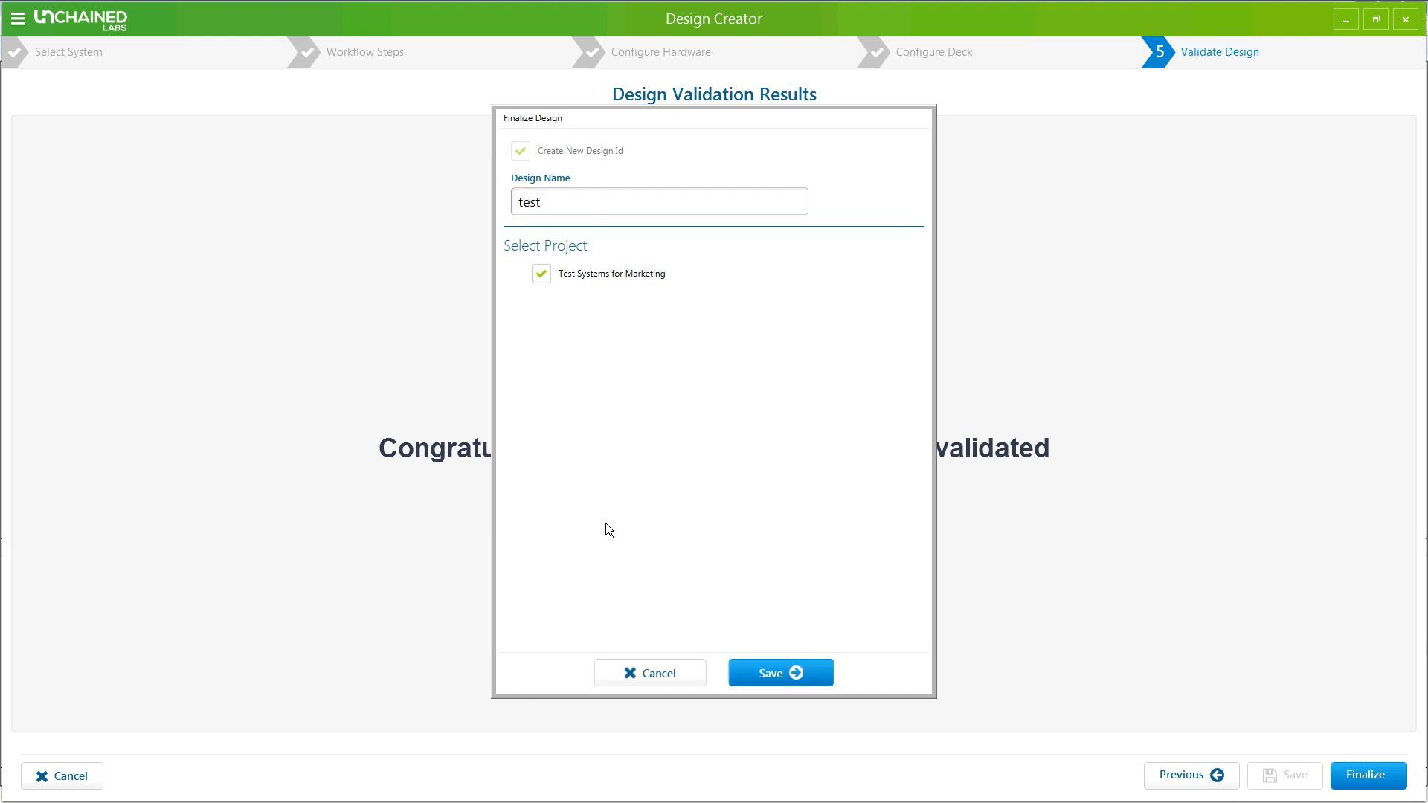
click(761, 674)
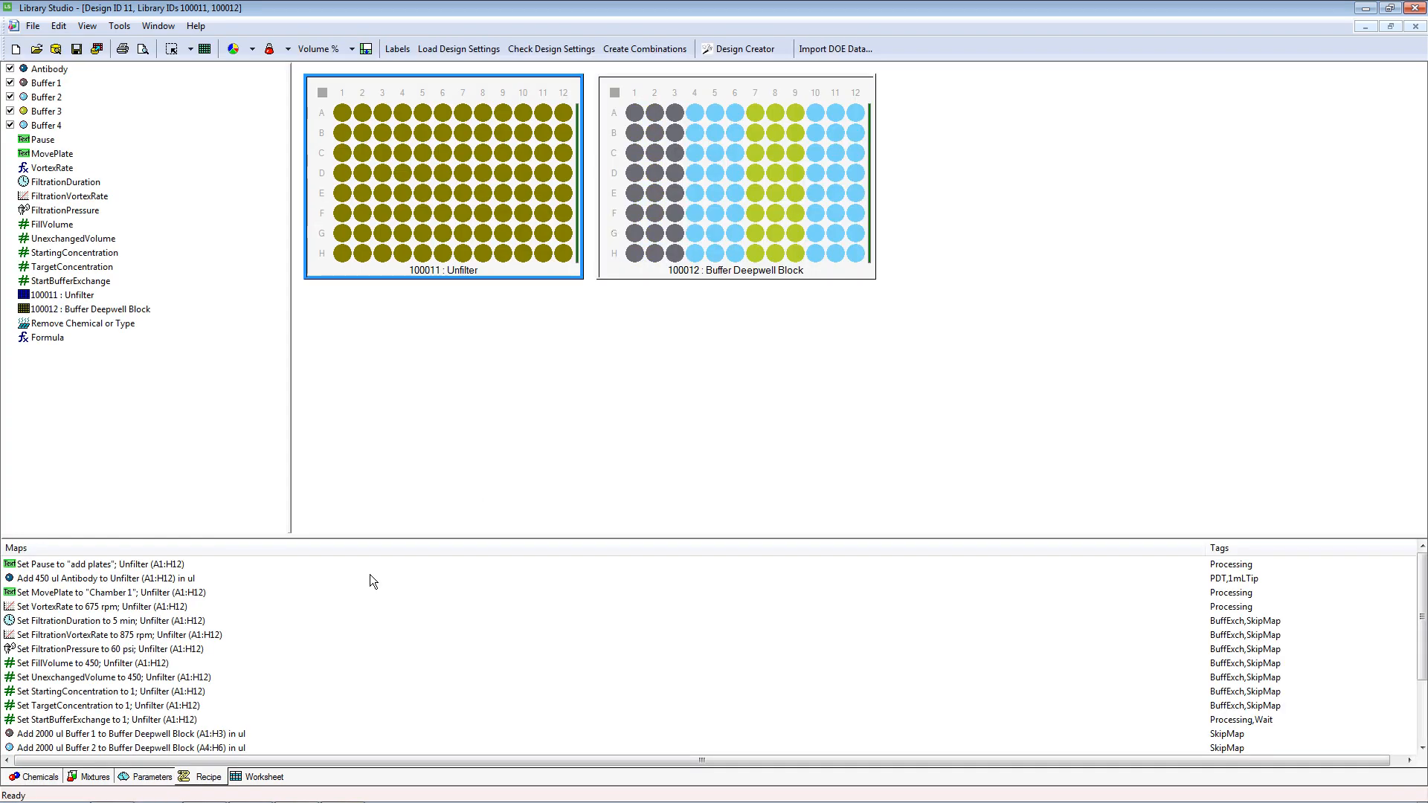
Enlarge the recipe map list in Library Studio to review the design's complete sequence of steps.
drag(299, 541, 313, 485)
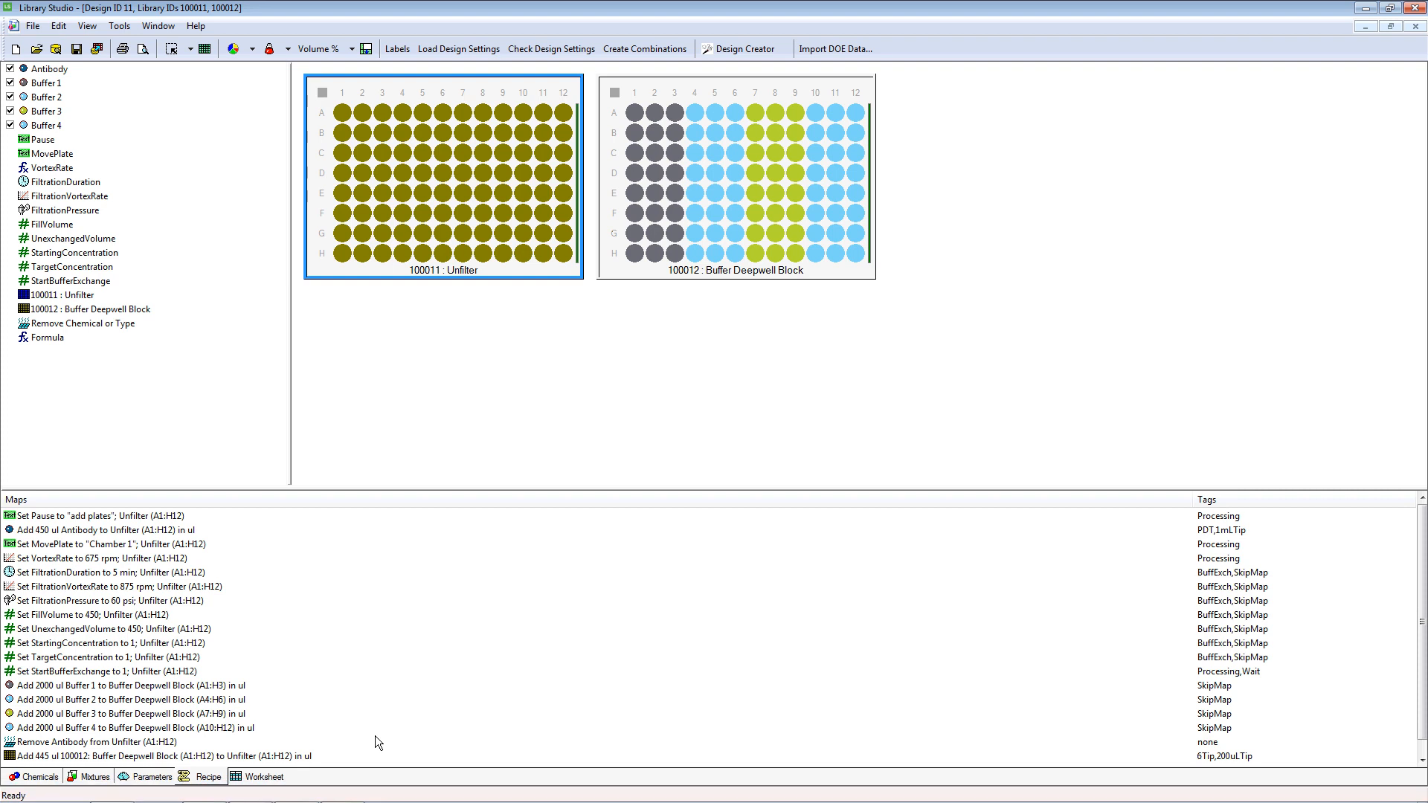
Switch to the LEA 9 Webinar 101017 presentation in PowerPoint, start the slide show from the Live Demo slide and advance one slide.
click(205, 792)
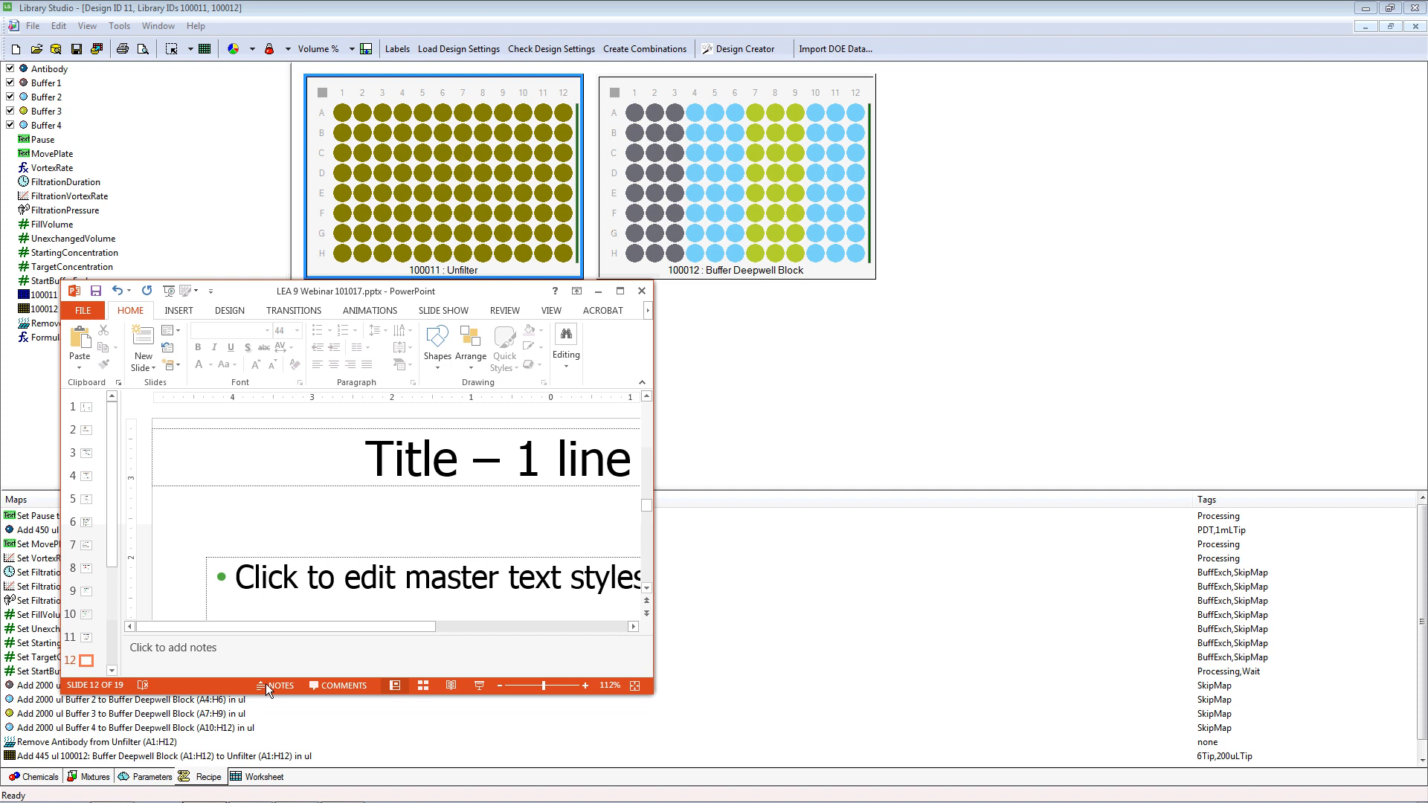
click(84, 589)
key(Return)
click(479, 685)
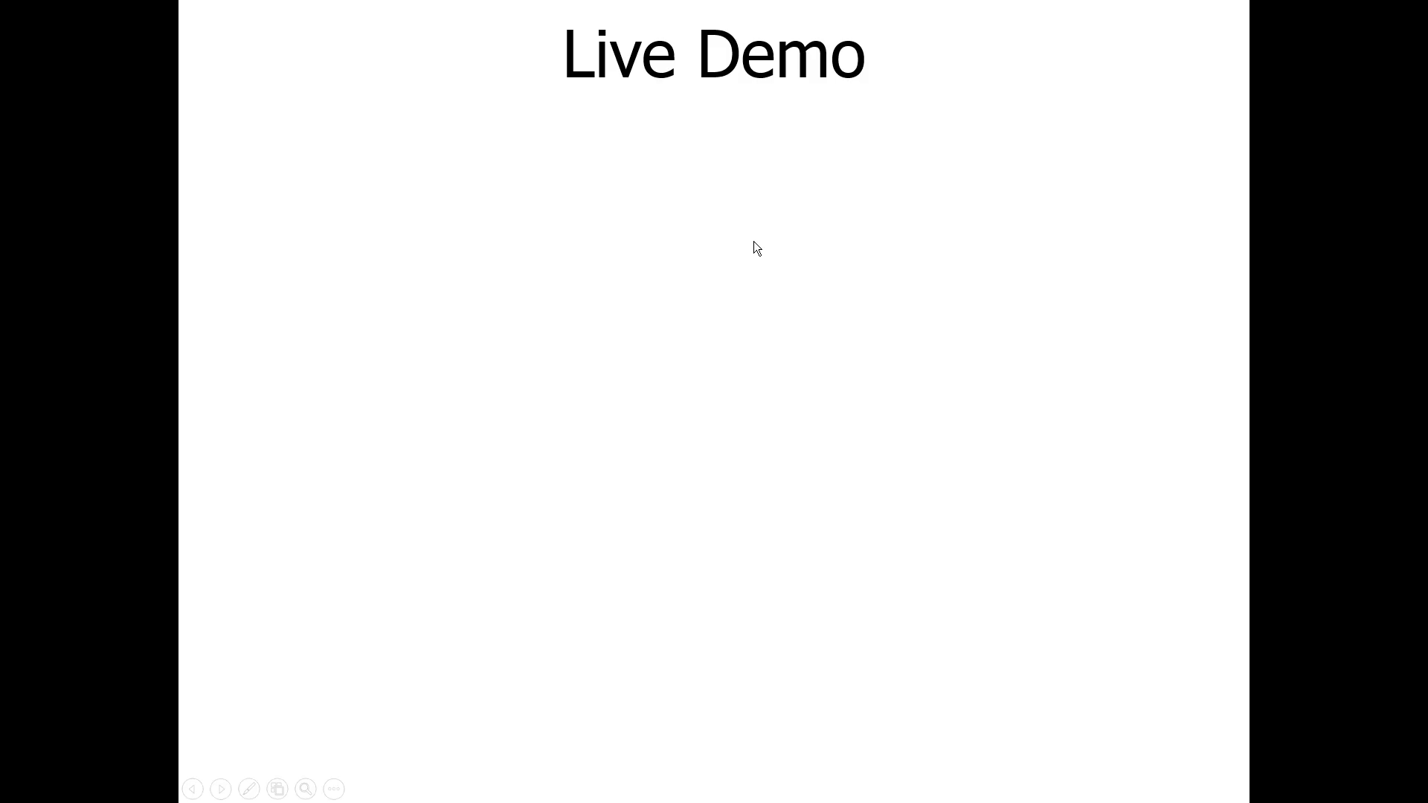
click(753, 241)
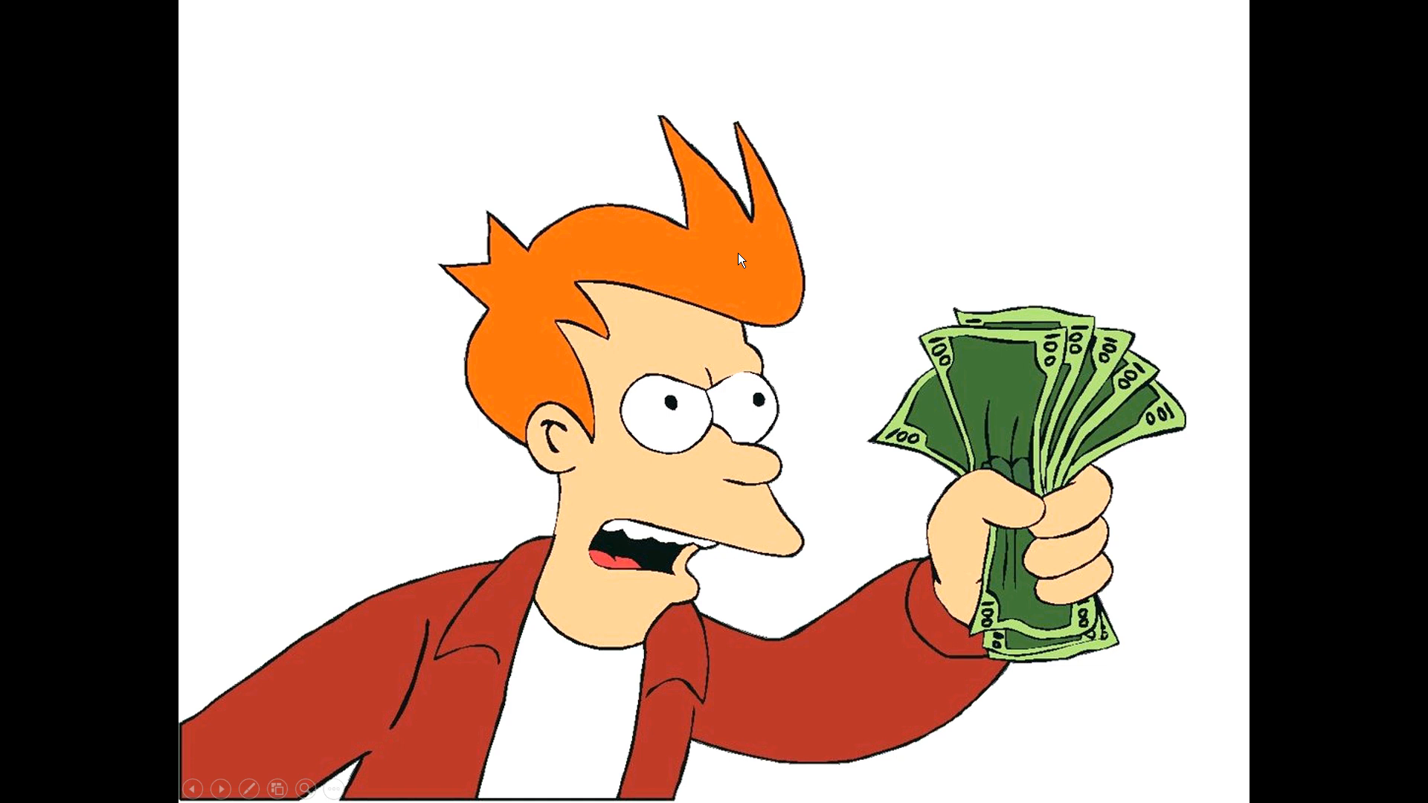